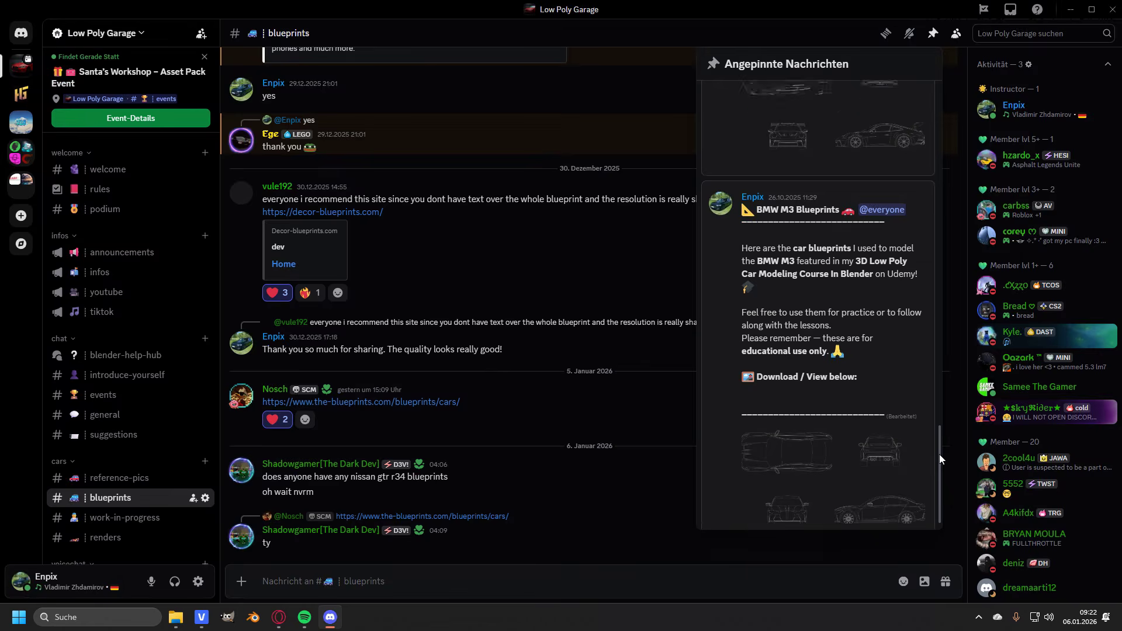
drag(939, 454, 941, 364)
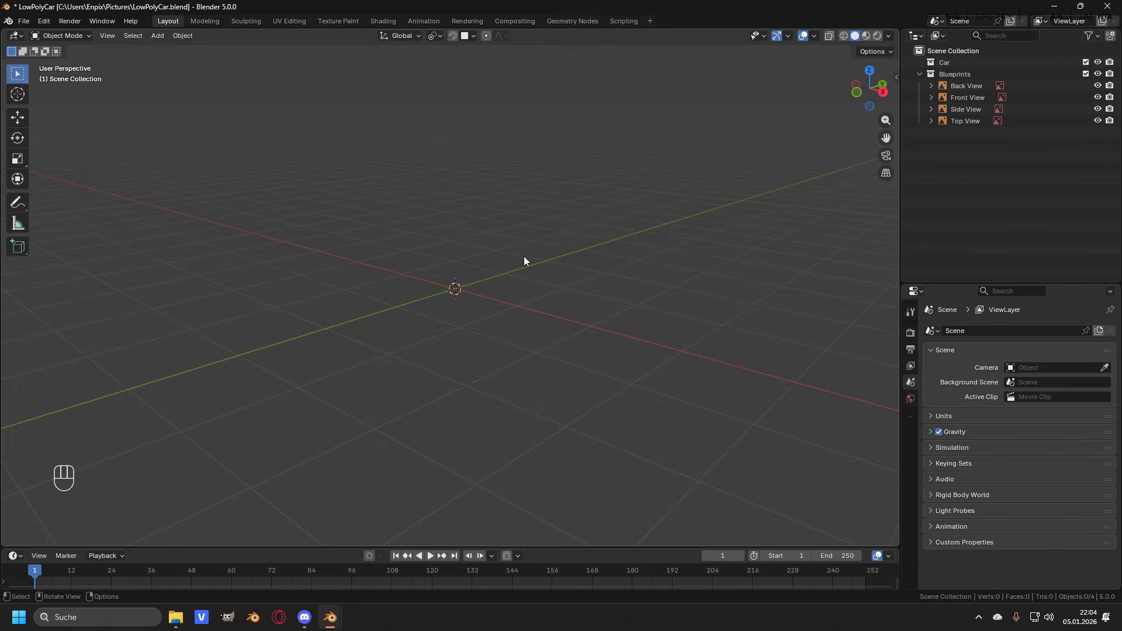
Step: In Blender, add a cube mesh and put it into the Car collection
key(shift+a)
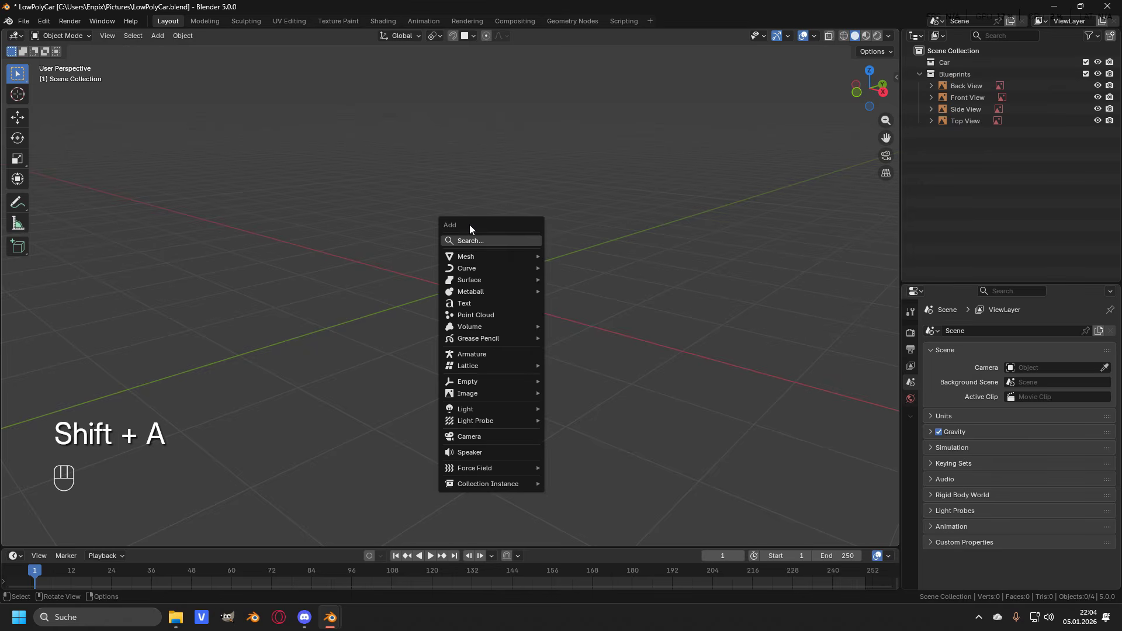
mouse_move(476, 255)
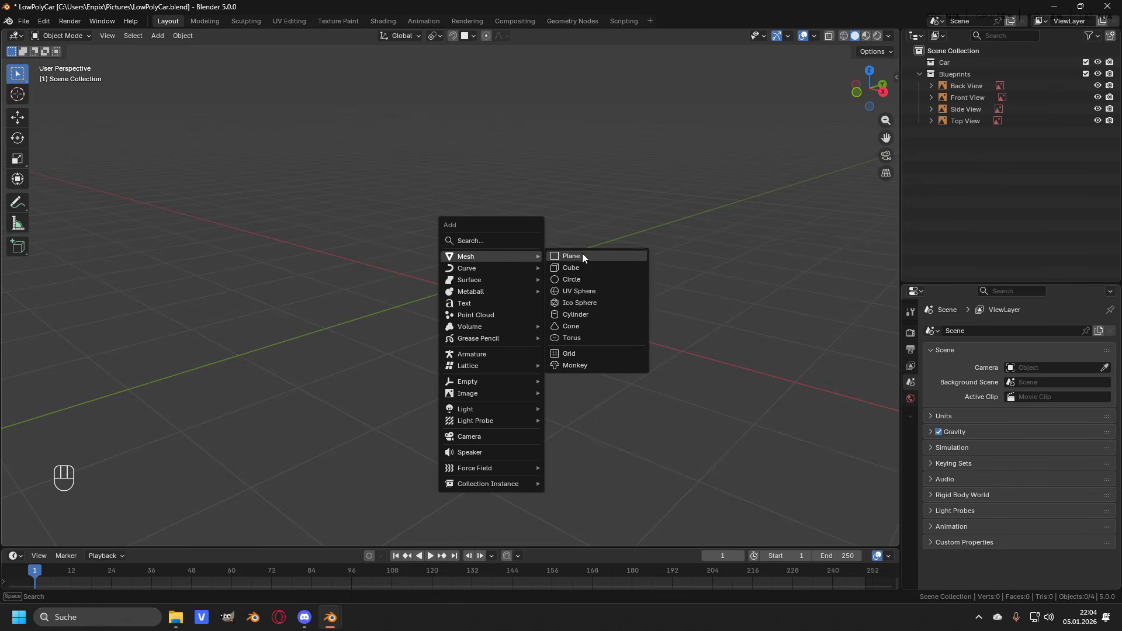
click(577, 269)
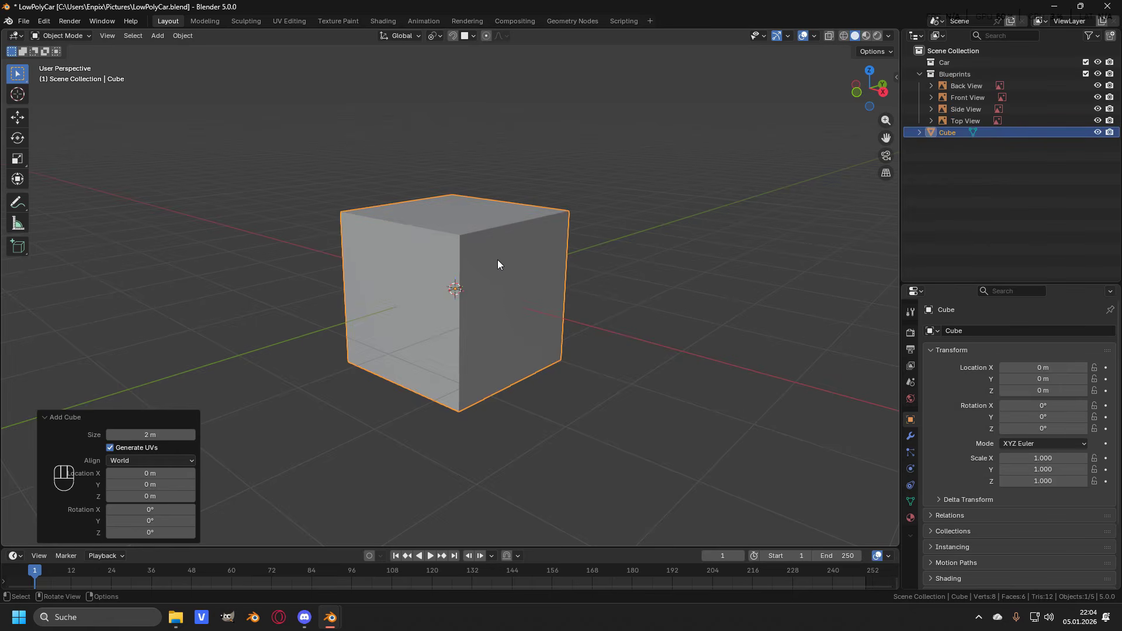
drag(939, 132, 953, 61)
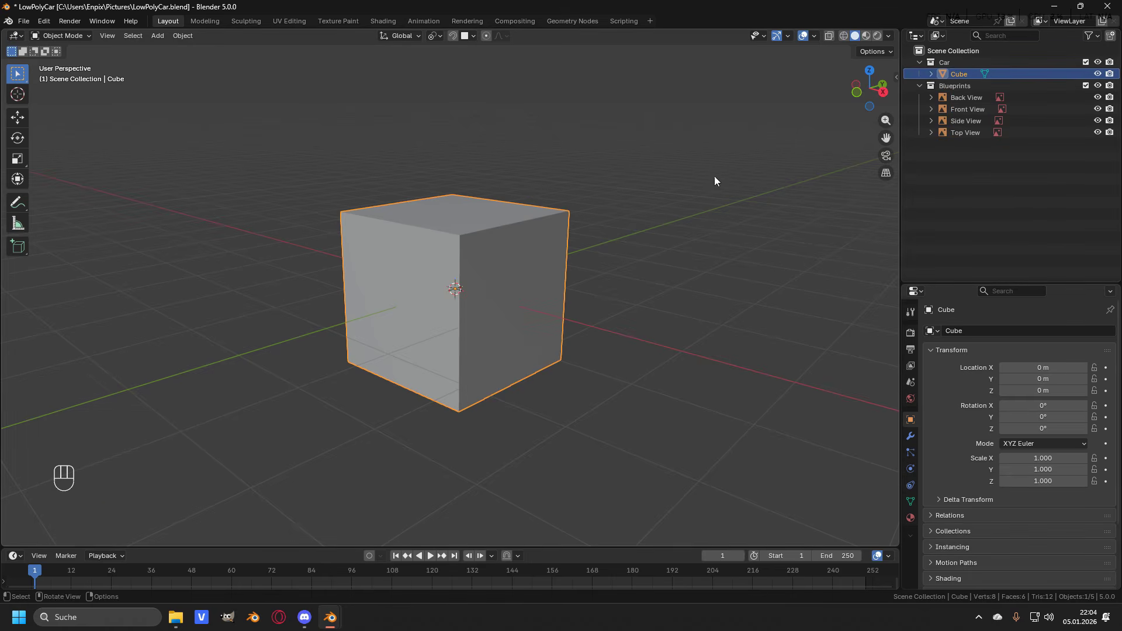
Step: Enter Edit Mode on the cube and merge all its vertices at the center into a single vertex
key(Tab)
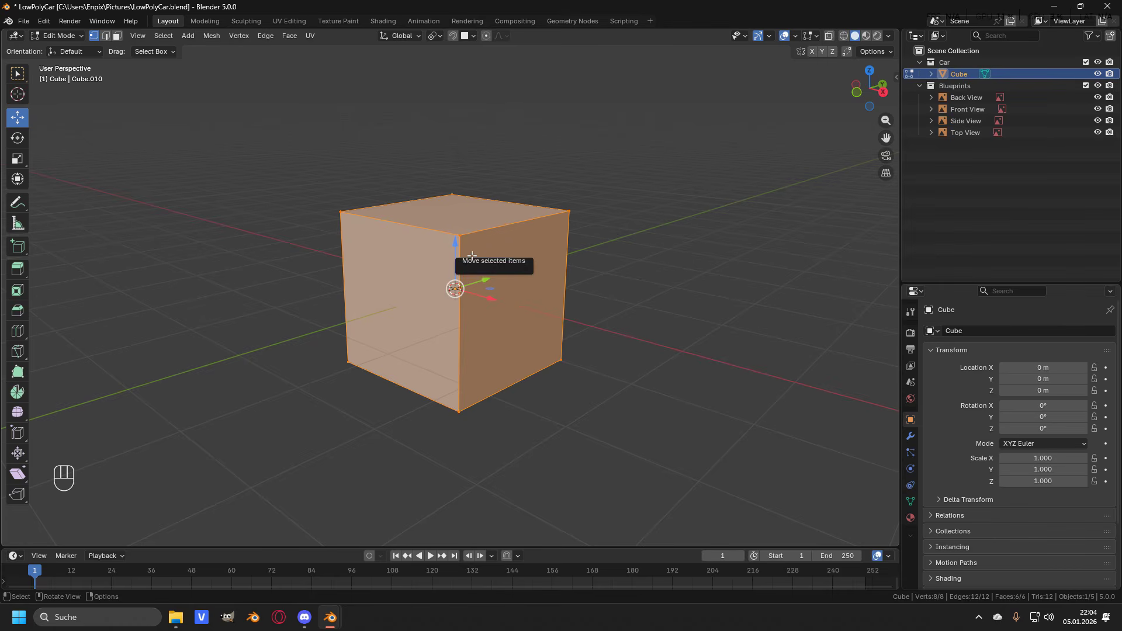
key(m)
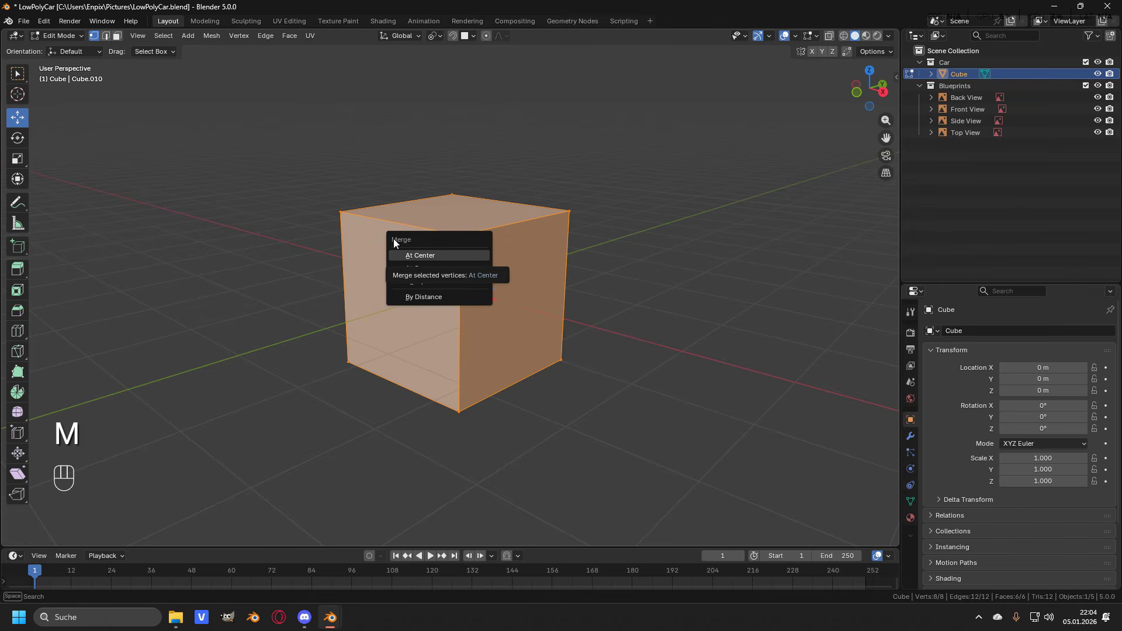
click(427, 255)
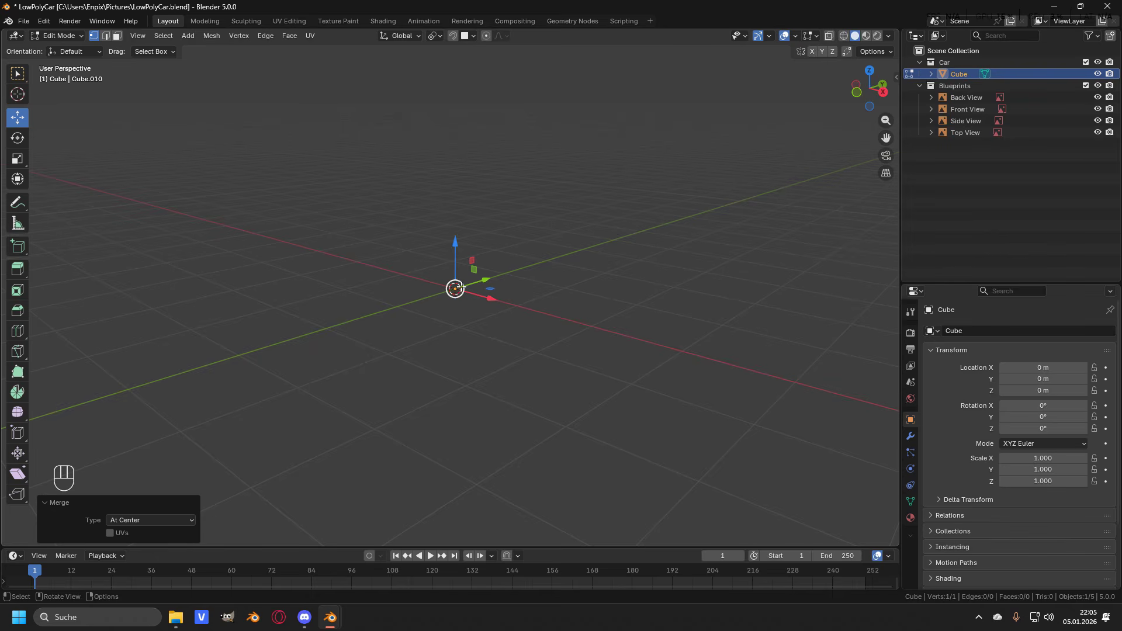
Step: In the right view, move the vertex onto the hood's rear edge at the windshield base, about -2.03 m in Y and 0.56 m in Z
key(KP_3)
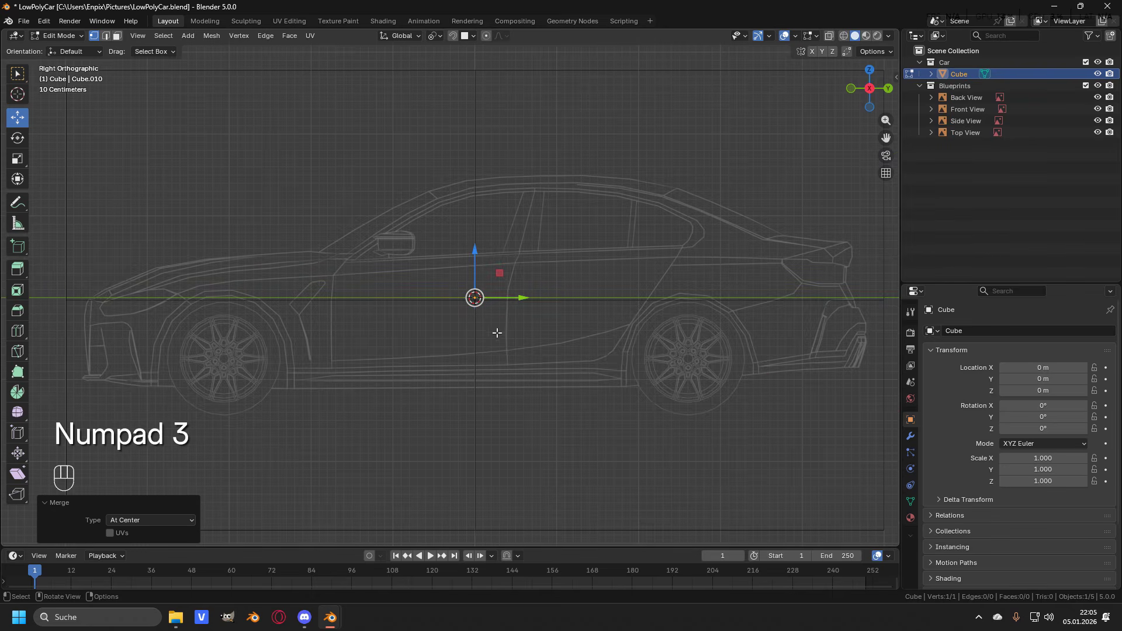
key(g)
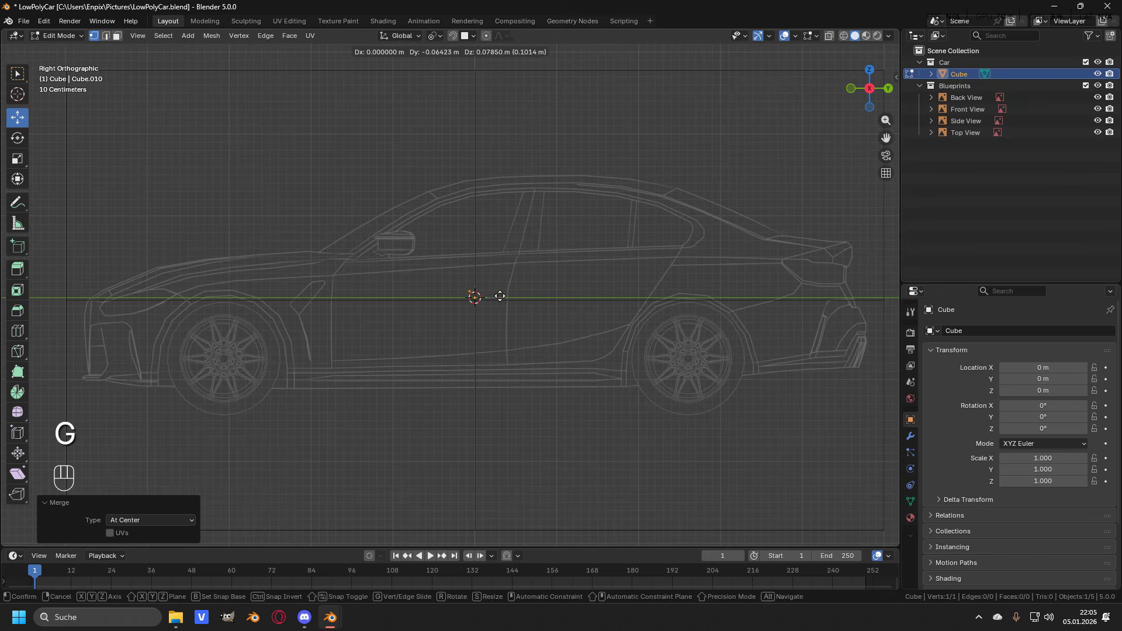
click(341, 256)
scroll(273, 248, up, 6)
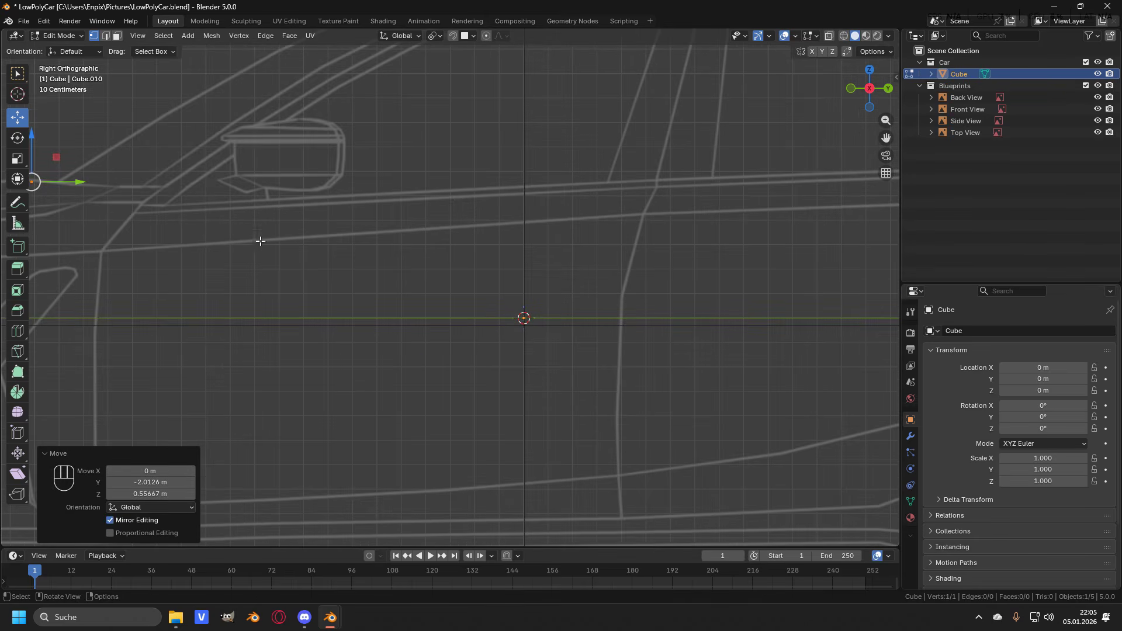
shift+middle_drag(189, 208, 549, 318)
scroll(569, 289, up, 4)
scroll(548, 318, up, 1)
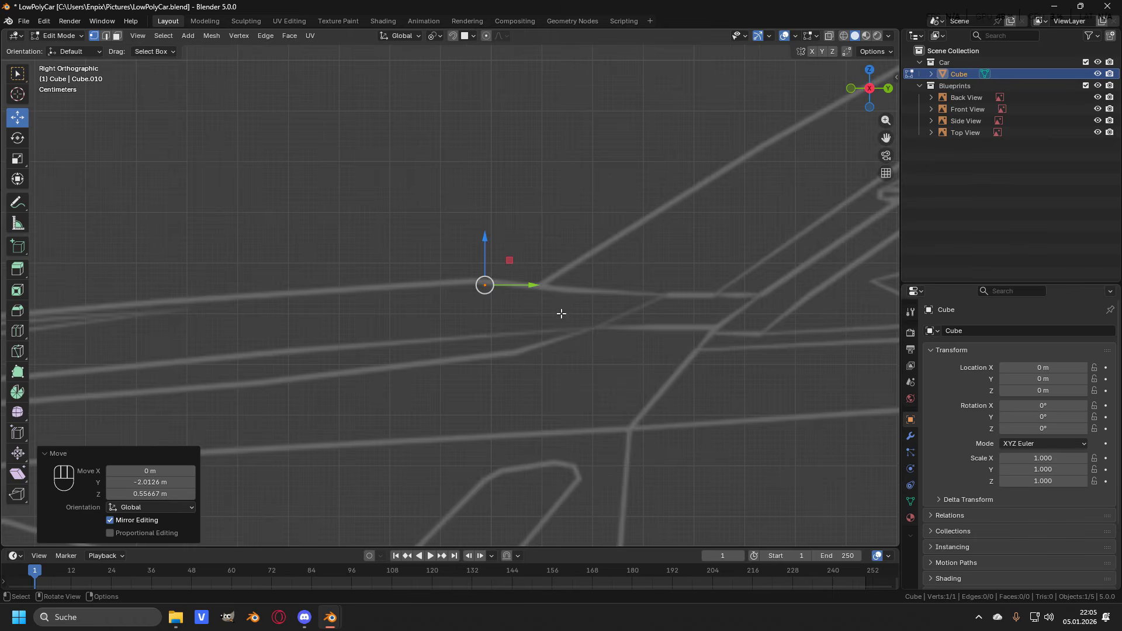
key(g)
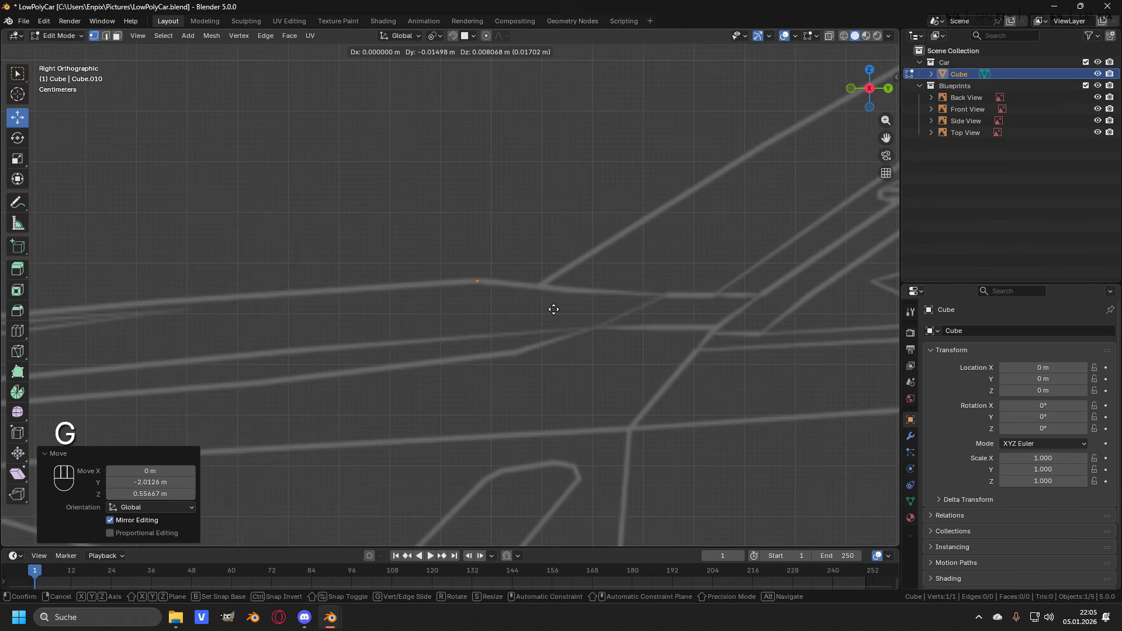
click(554, 309)
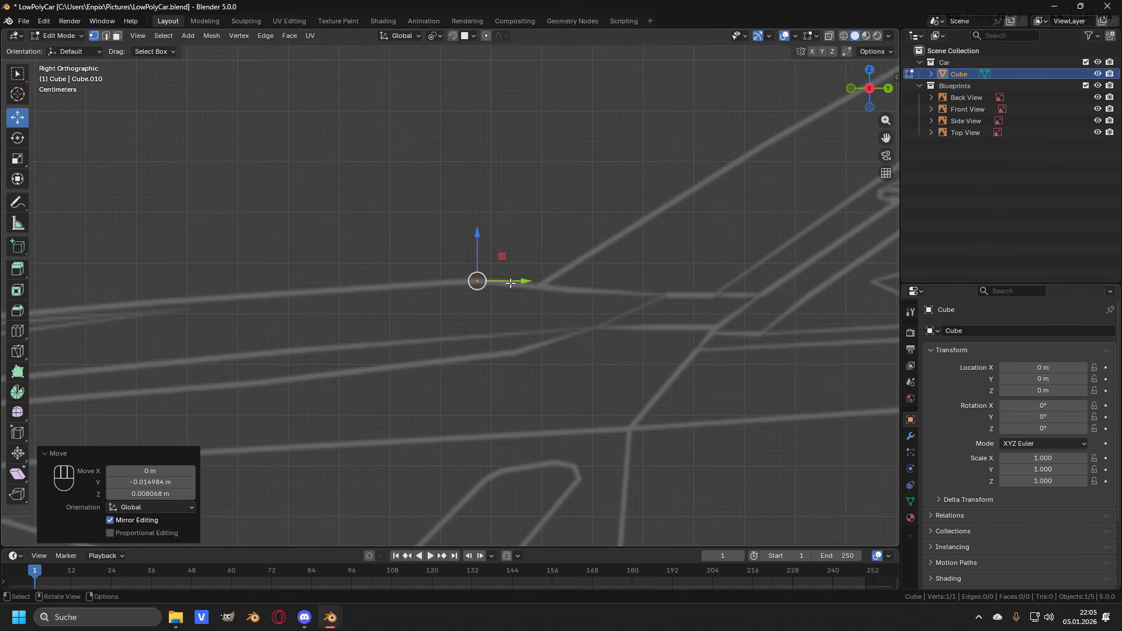
Step: In the top view, shift the vertex about -0.018 m along Y onto the hood's rear edge line
scroll(469, 297, down, 1)
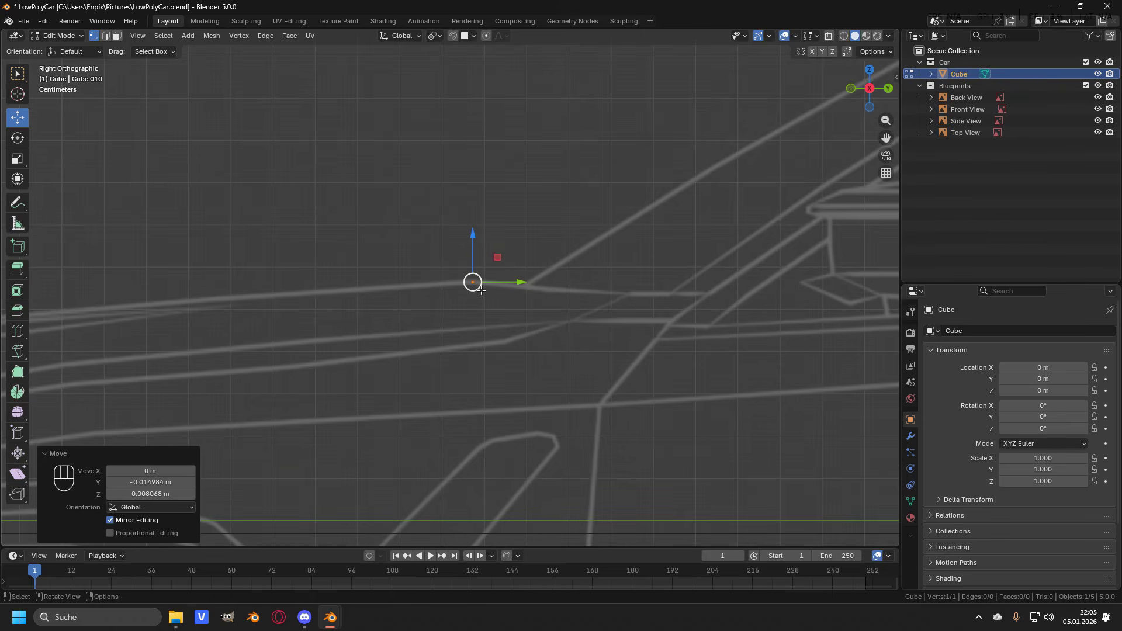
key(KP_7)
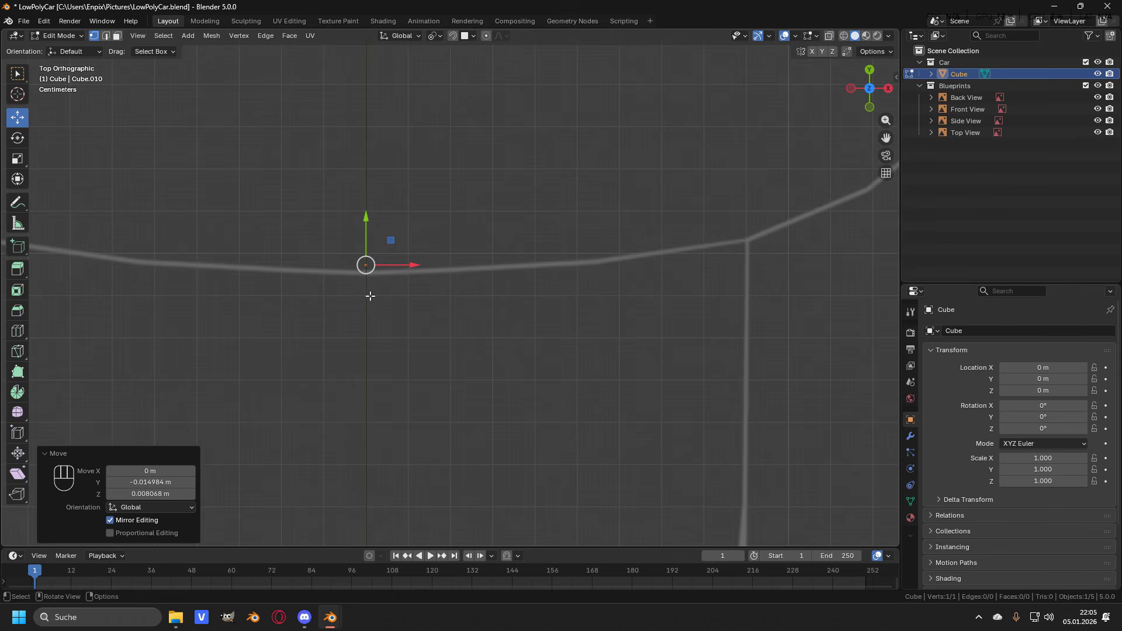
drag(367, 216, 381, 227)
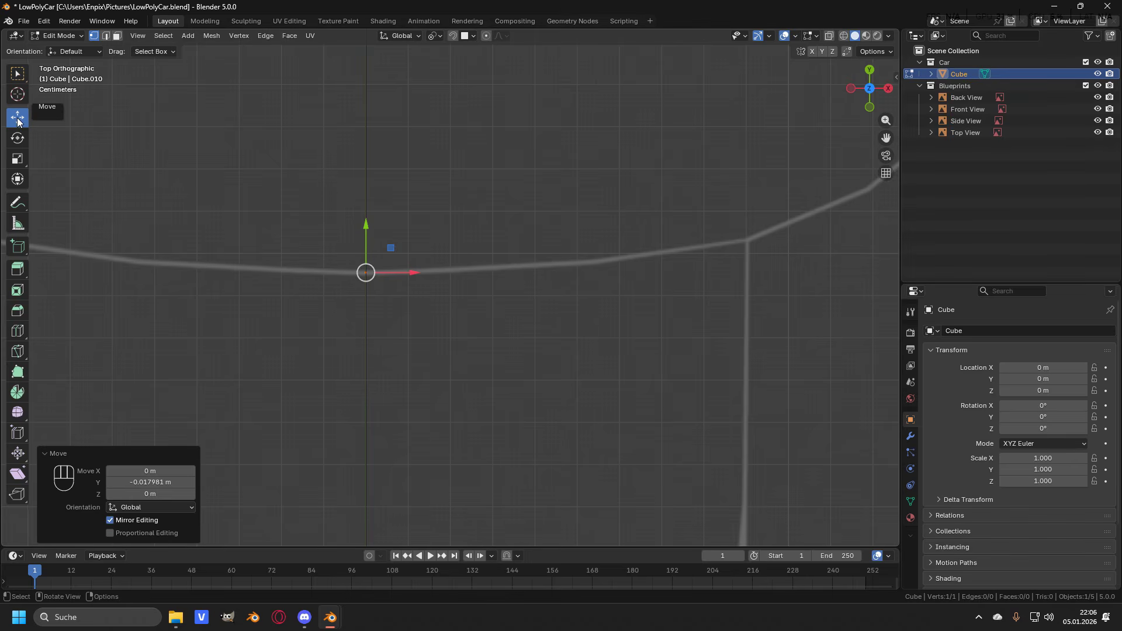
Step: Check the vertex's alignment with the hood's rear edge in the top, right and front blueprint views
shift+middle_drag(409, 253, 496, 273)
scroll(482, 316, down, 1)
scroll(479, 296, up, 1)
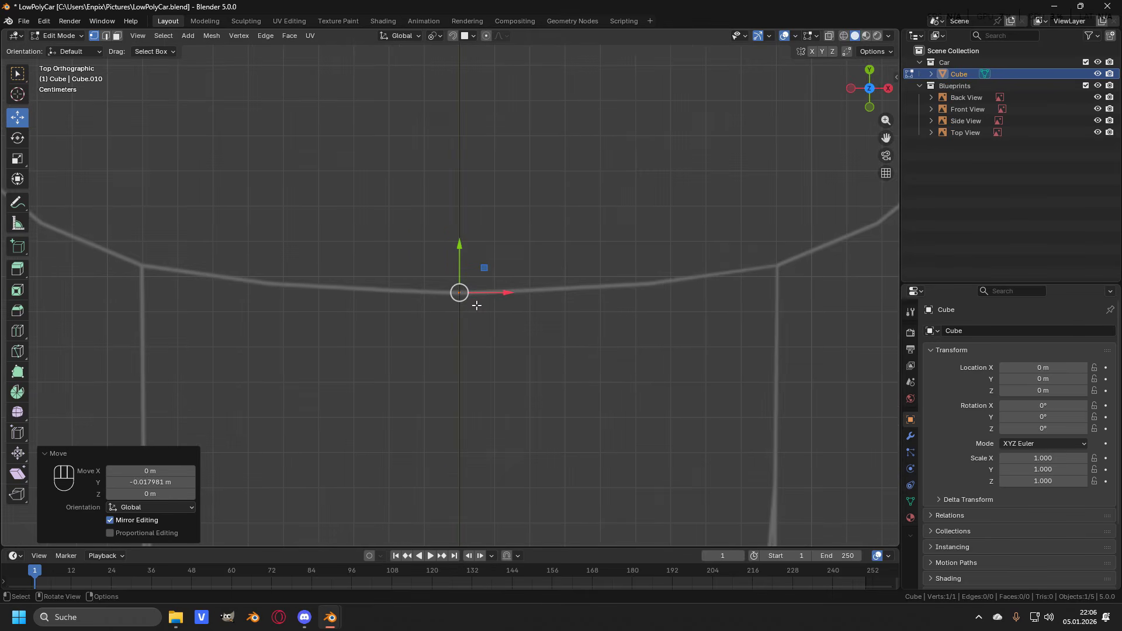
key(KP_3)
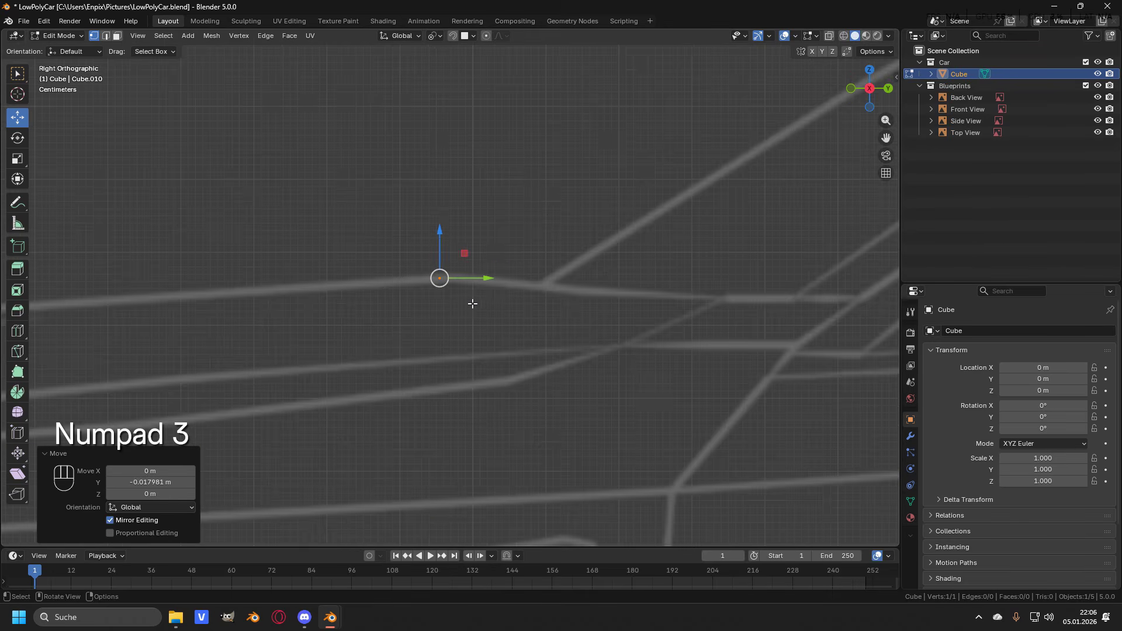
scroll(485, 260, down, 3)
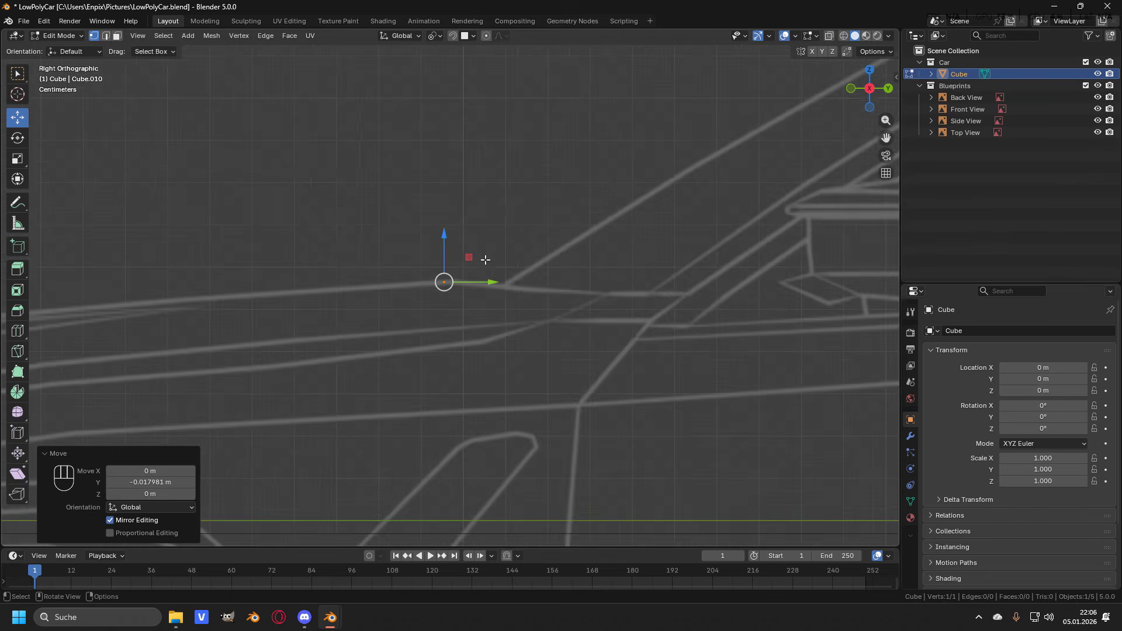
scroll(485, 260, up, 1)
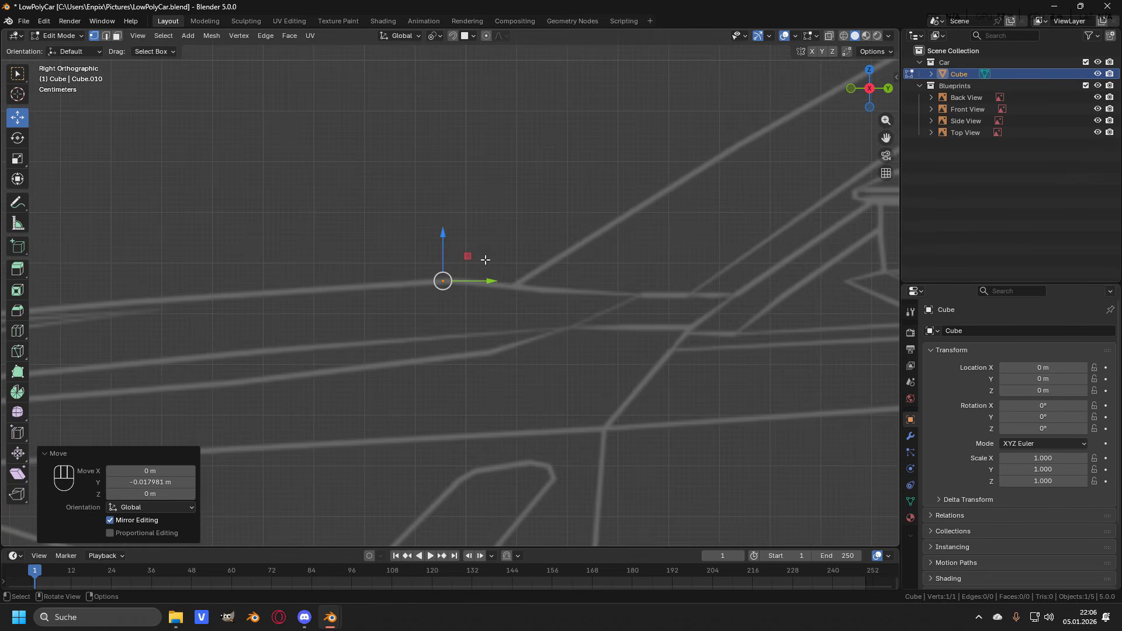
key(KP_7)
scroll(485, 259, down, 3)
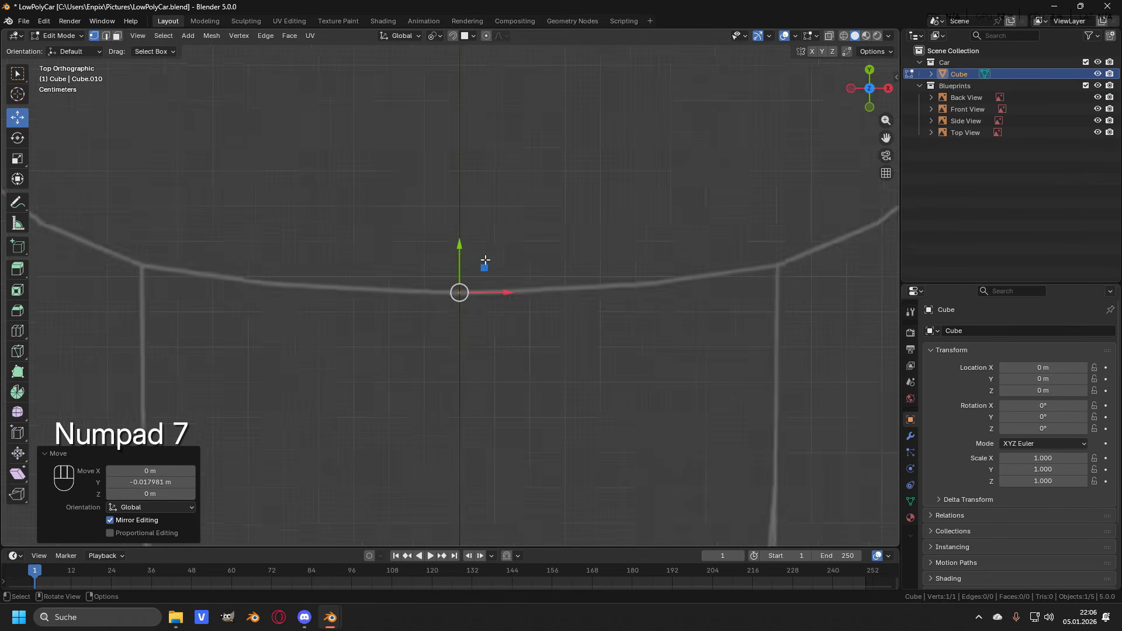
scroll(485, 259, up, 4)
scroll(465, 295, down, 1)
scroll(463, 299, up, 1)
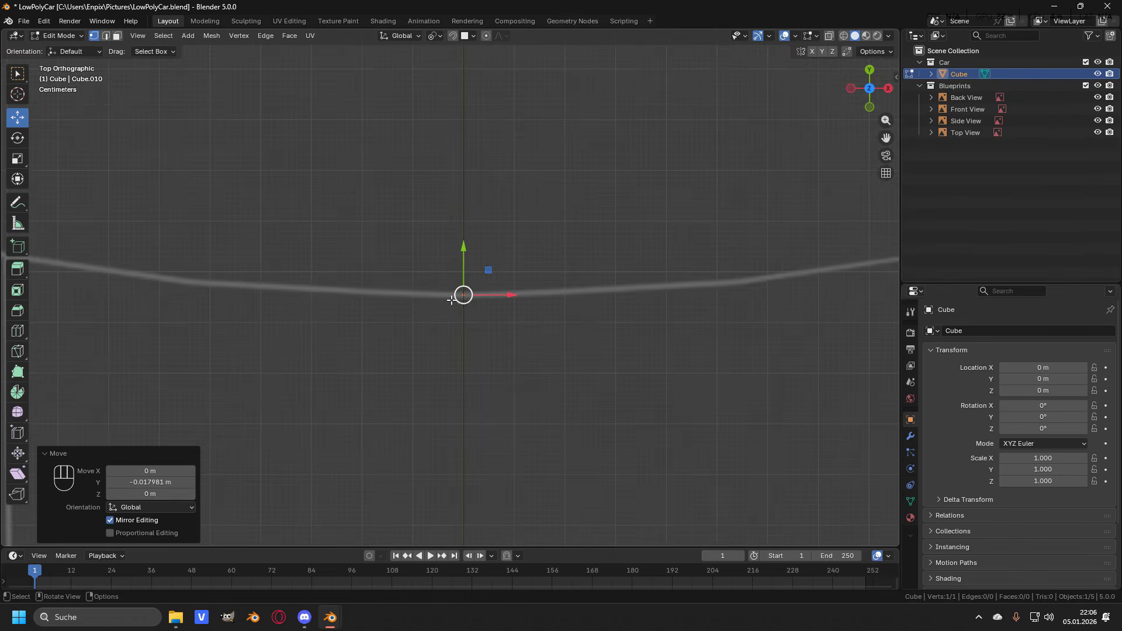
scroll(468, 308, down, 3)
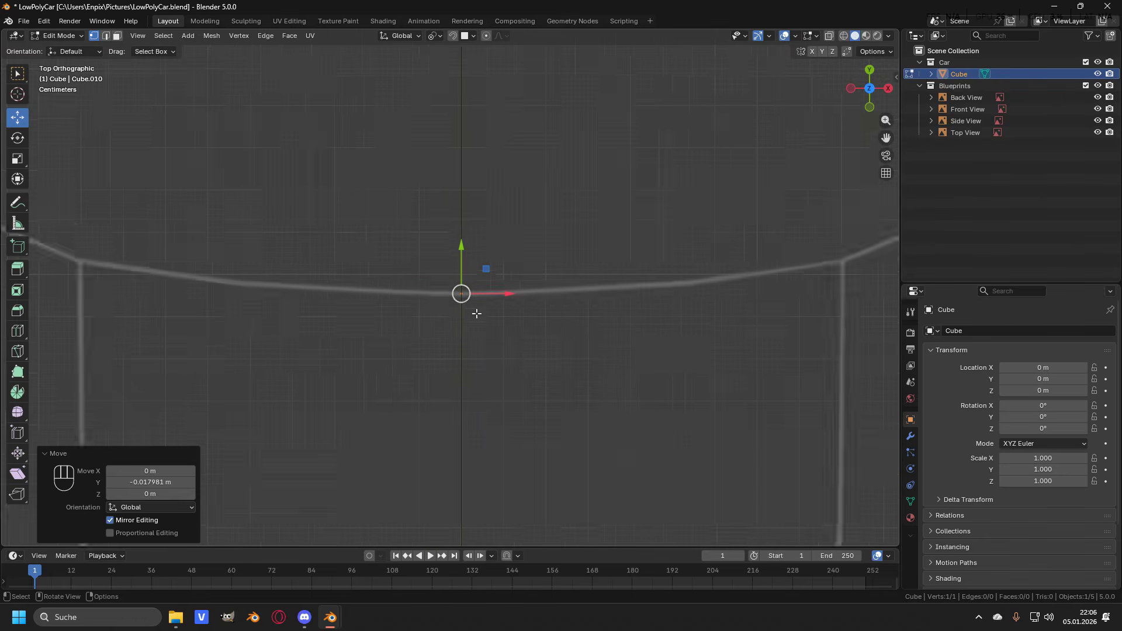
scroll(450, 301, up, 2)
scroll(448, 300, down, 3)
scroll(454, 297, up, 1)
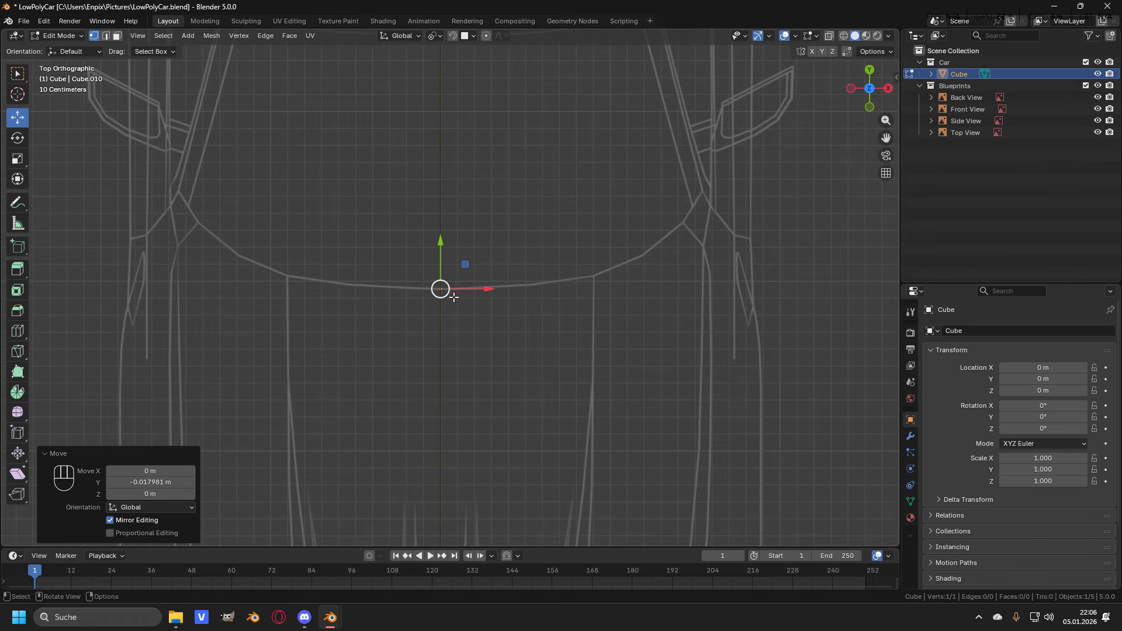
key(KP_1)
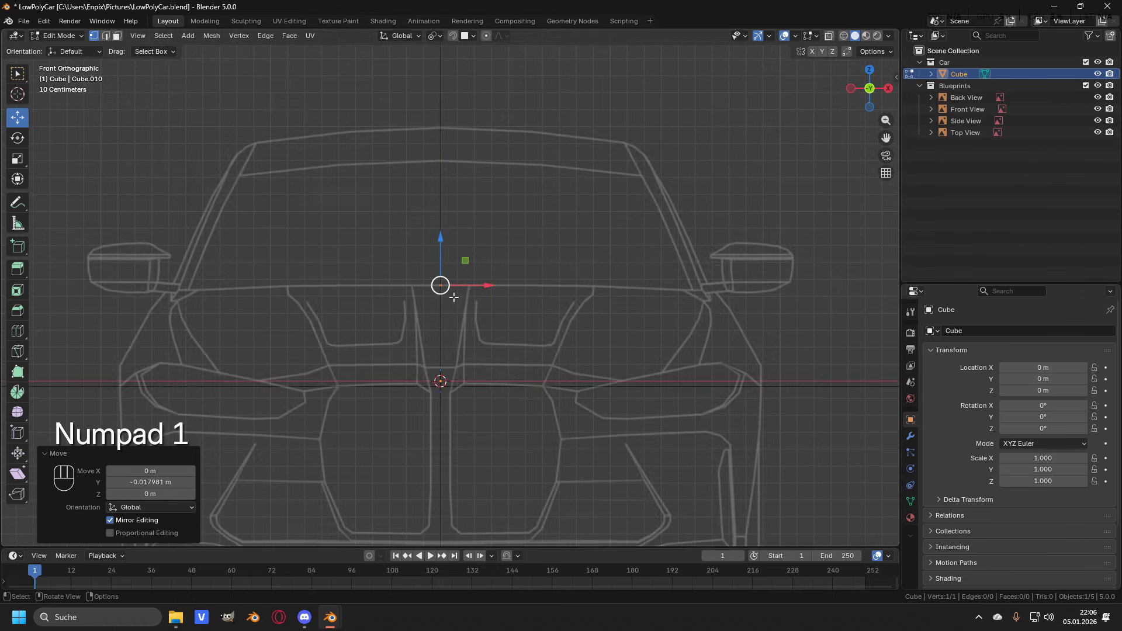
scroll(454, 298, up, 10)
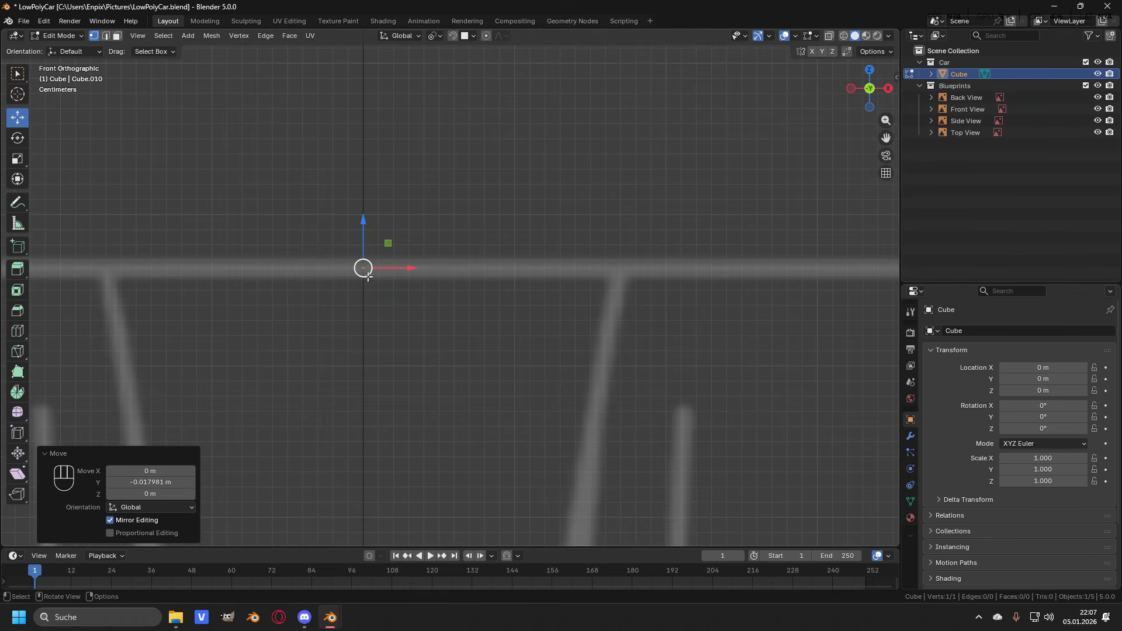
scroll(368, 275, up, 1)
scroll(415, 278, down, 5)
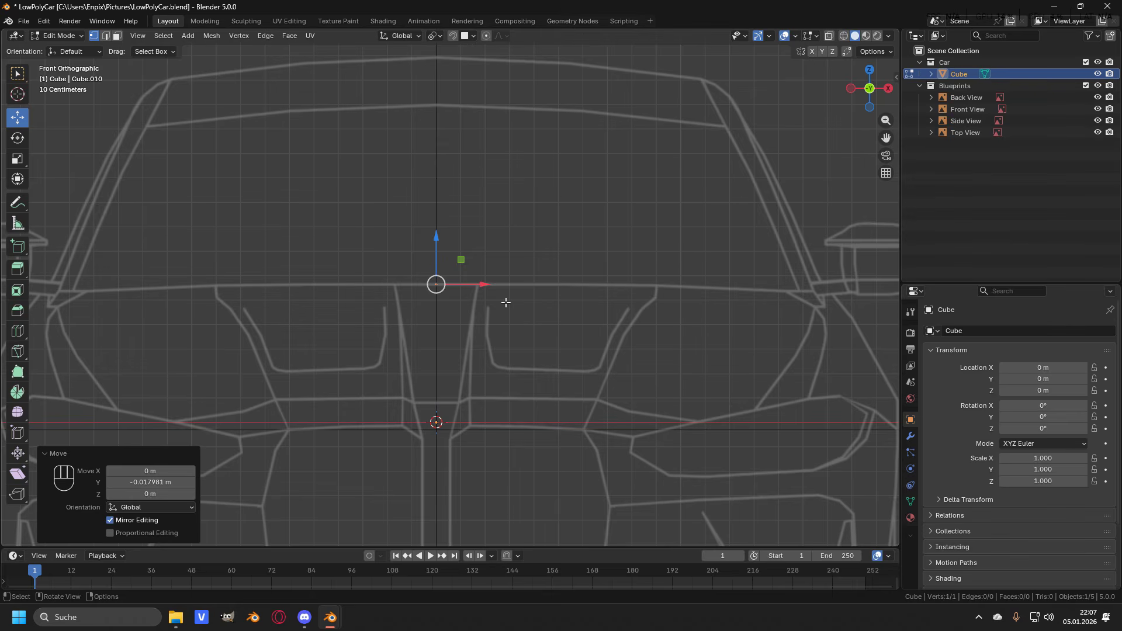
Step: In the top view, extrude the vertex to the outer rear corner of the hood, about 1.43 m in X and 0.39 m in Y
key(KP_7)
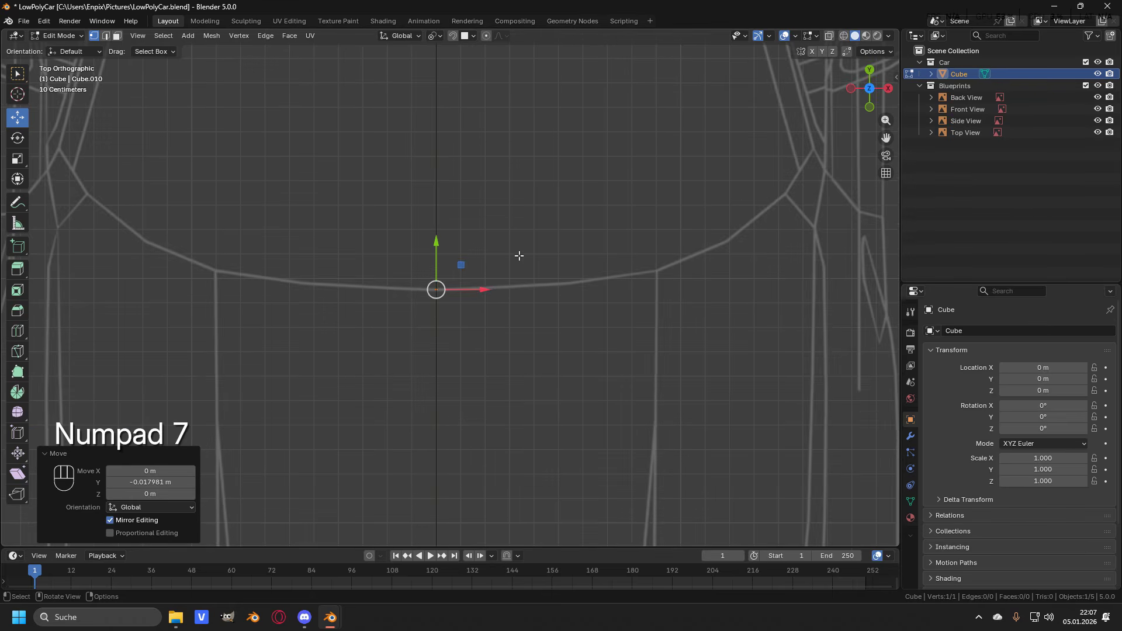
shift+middle_drag(519, 257, 493, 266)
scroll(433, 244, down, 2)
shift+middle_drag(434, 243, 433, 228)
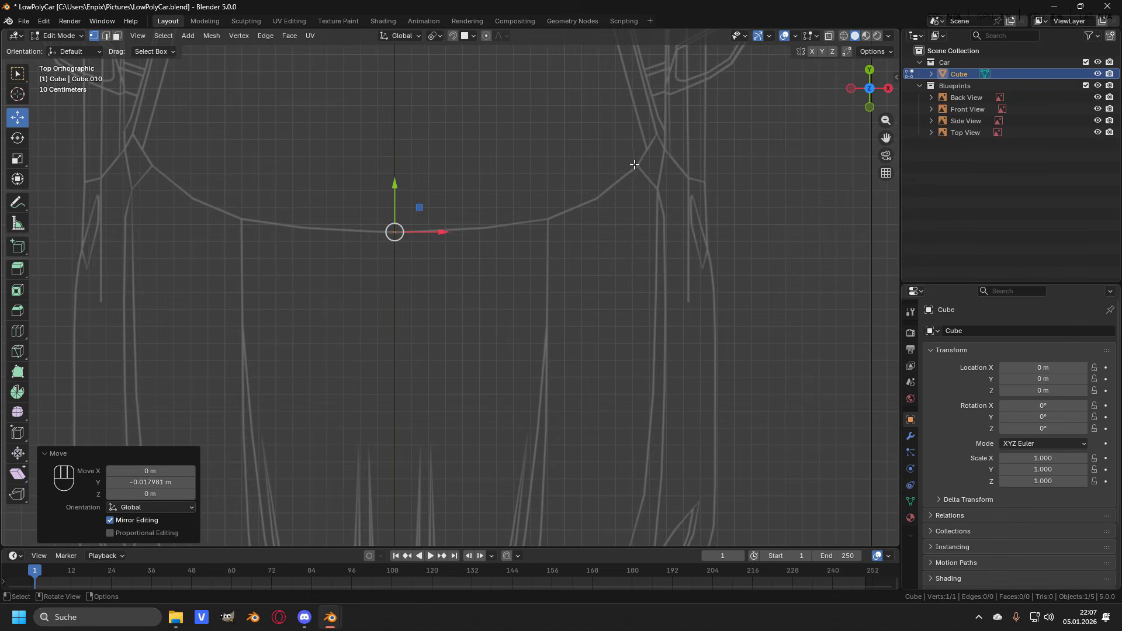
scroll(637, 168, up, 2)
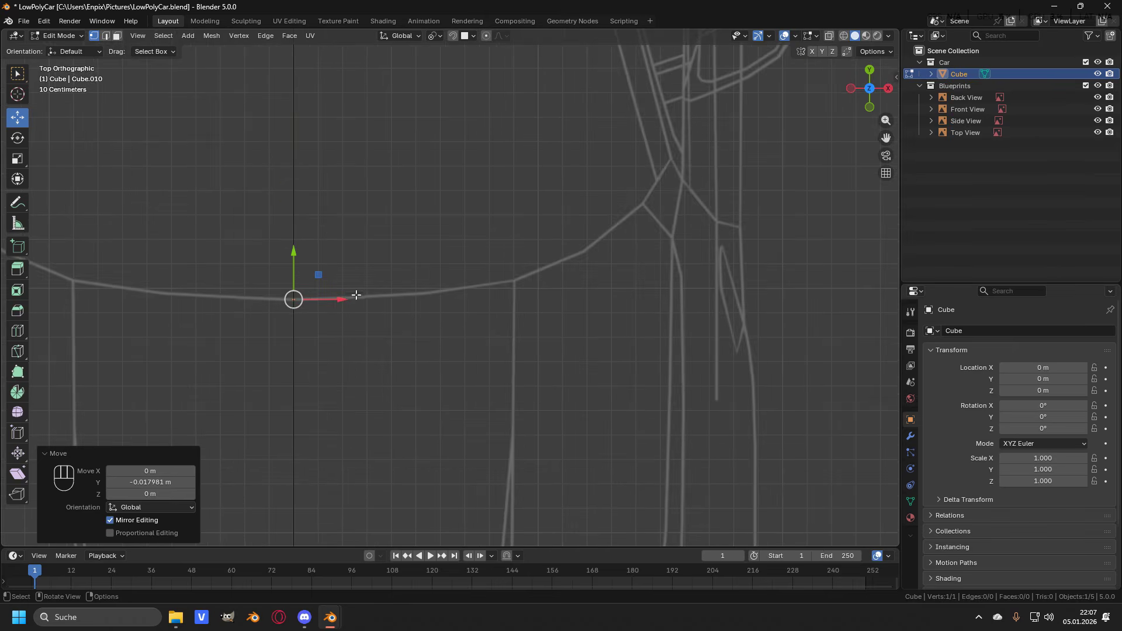
key(e)
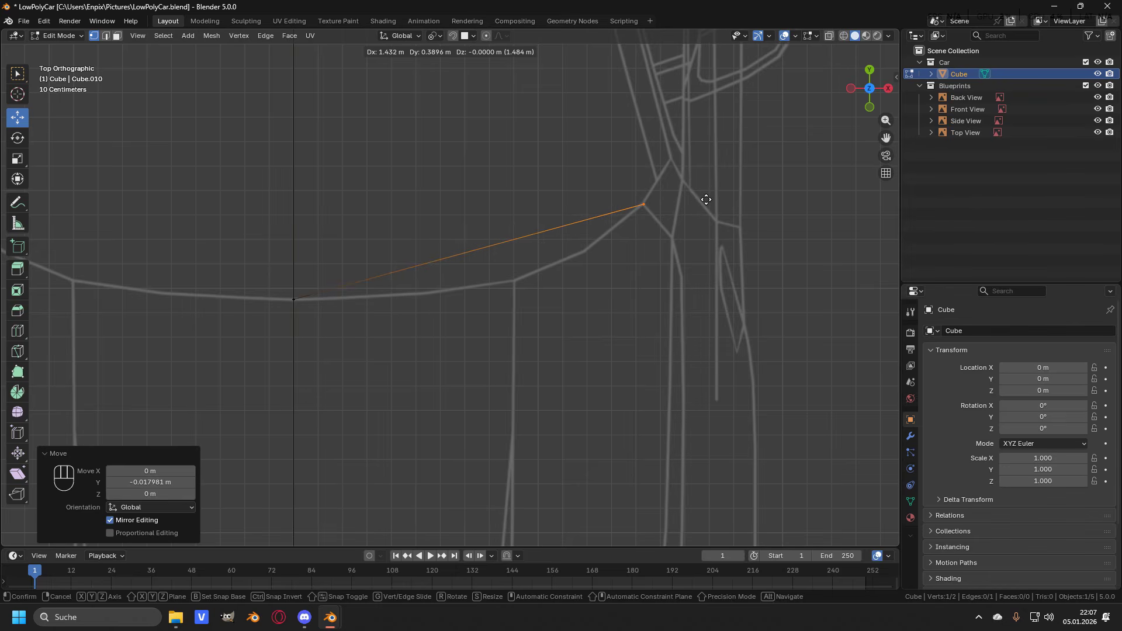
click(706, 199)
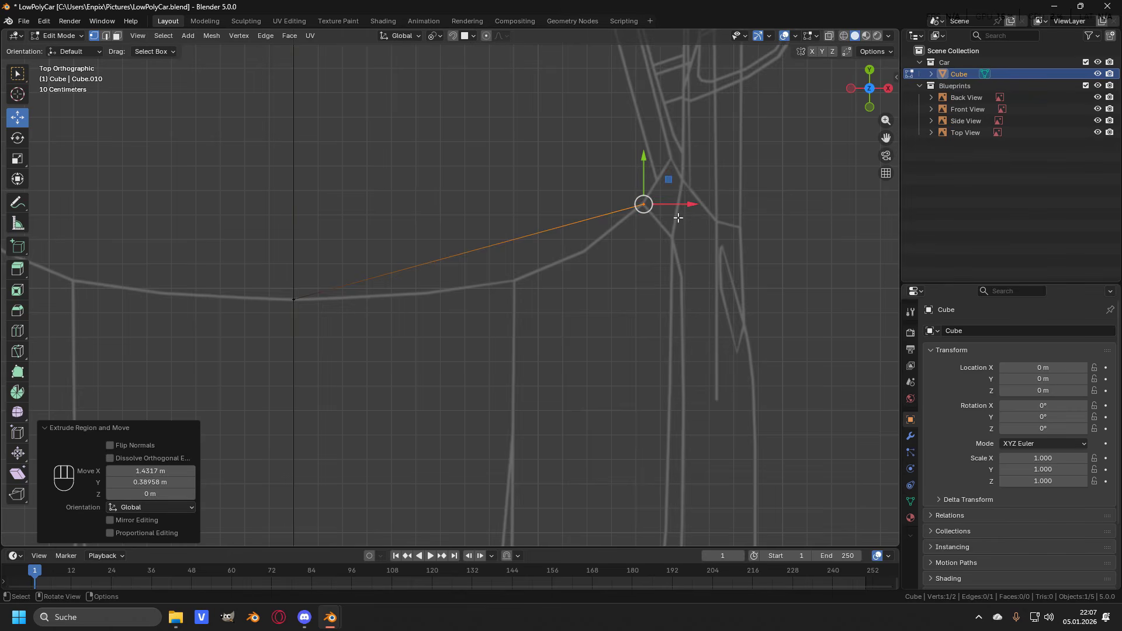
Step: In the top view, nudge the corner vertex about -0.004 m in X and 0.001 m in Y onto the hood's outer rear corner
scroll(677, 217, up, 4)
shift+middle_drag(748, 190, 318, 396)
scroll(561, 304, up, 2)
scroll(561, 304, up, 1)
shift+middle_drag(607, 294, 496, 317)
scroll(508, 315, up, 3)
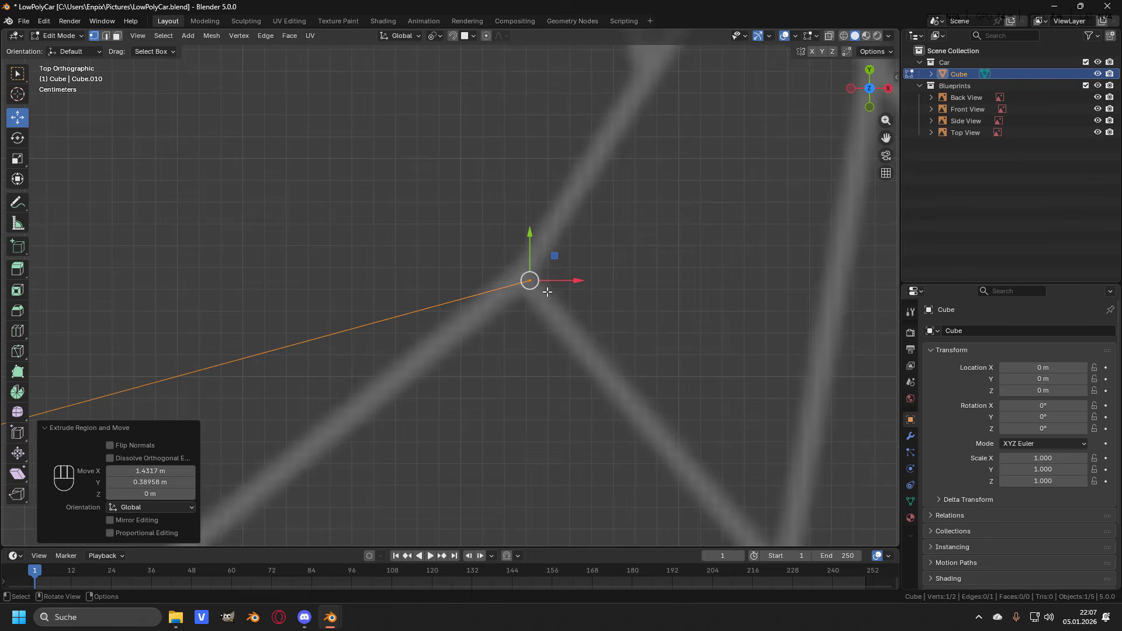
key(g)
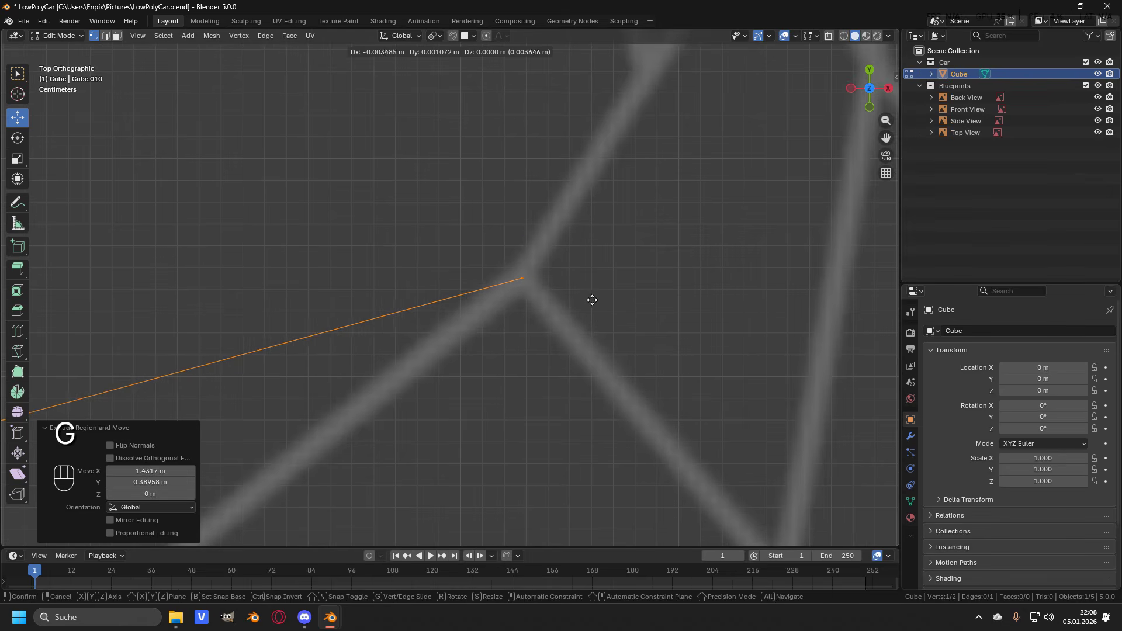
click(591, 300)
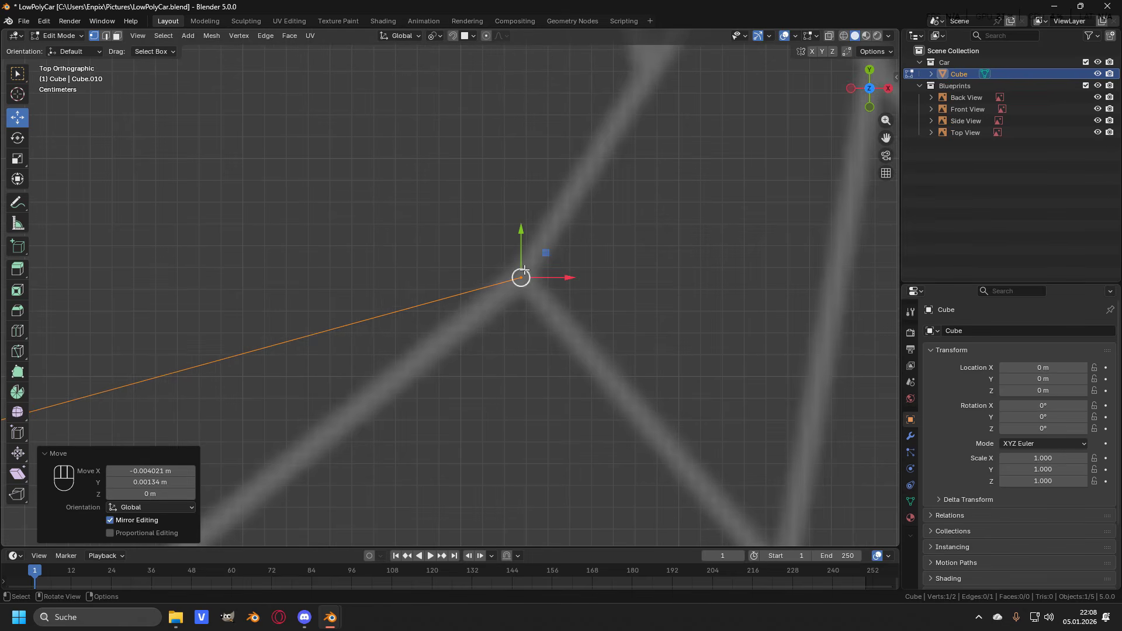
scroll(531, 255, down, 6)
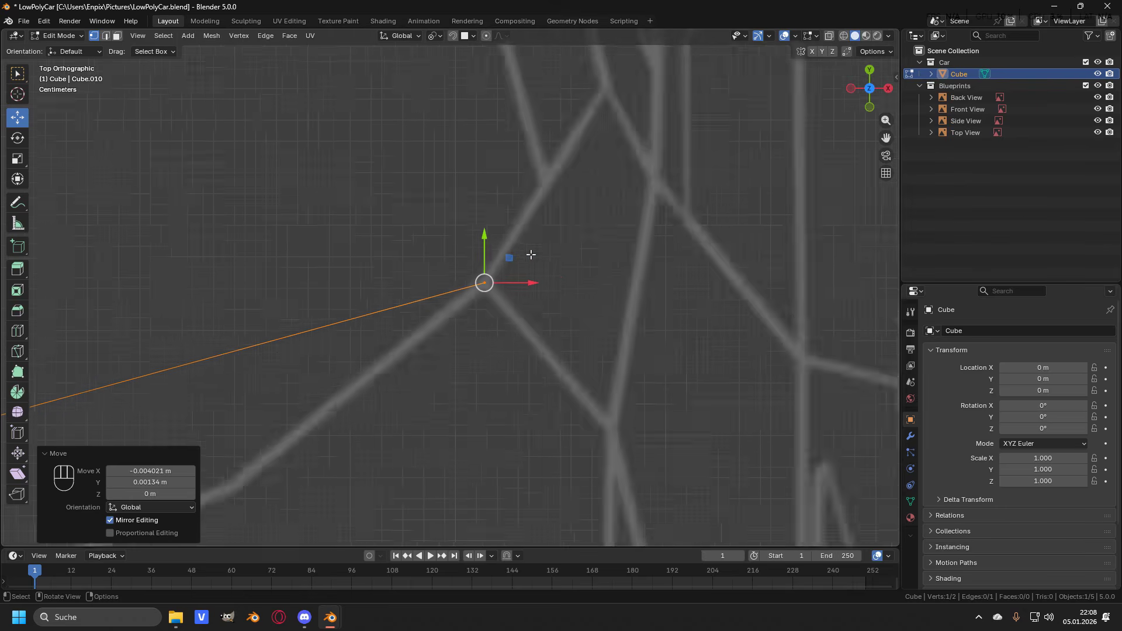
scroll(531, 255, down, 1)
shift+middle_drag(531, 255, 594, 277)
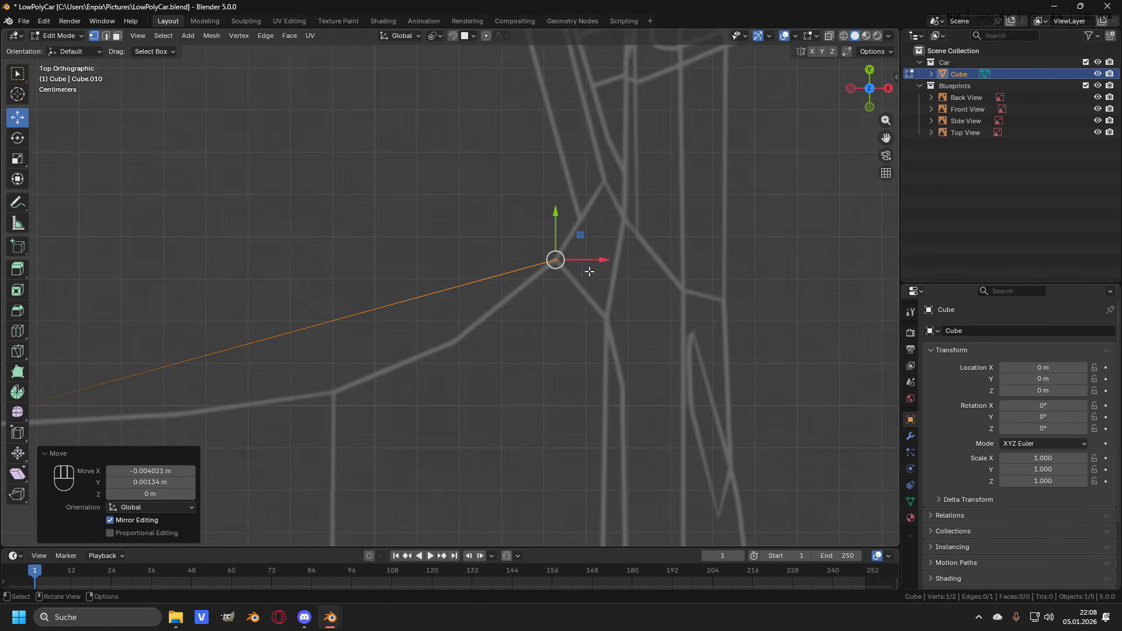
scroll(593, 277, down, 3)
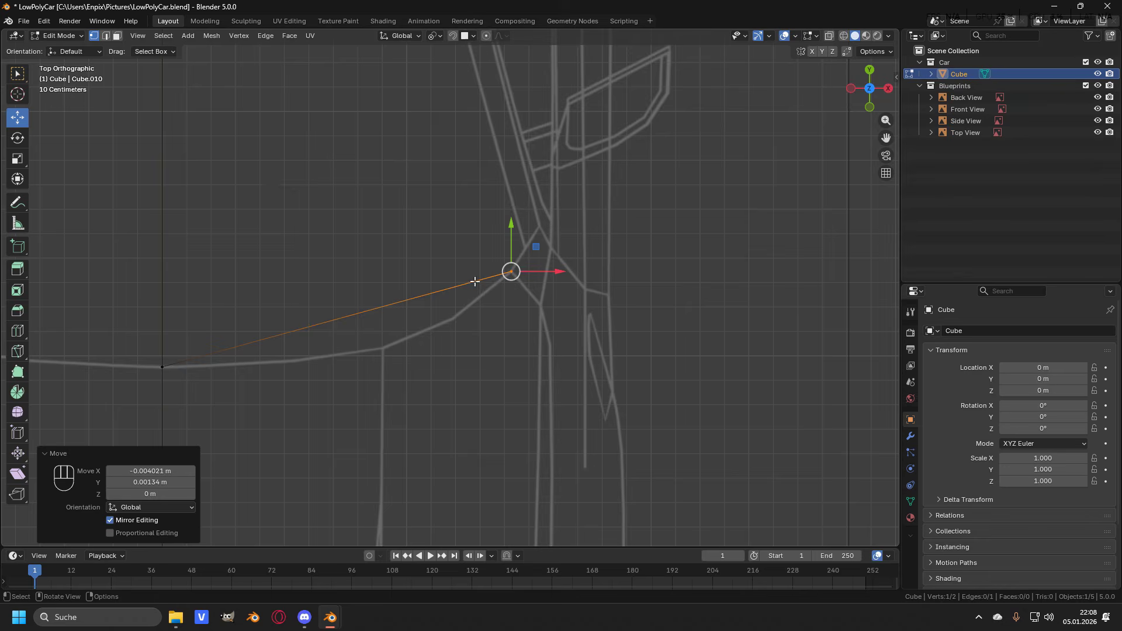
scroll(474, 281, up, 4)
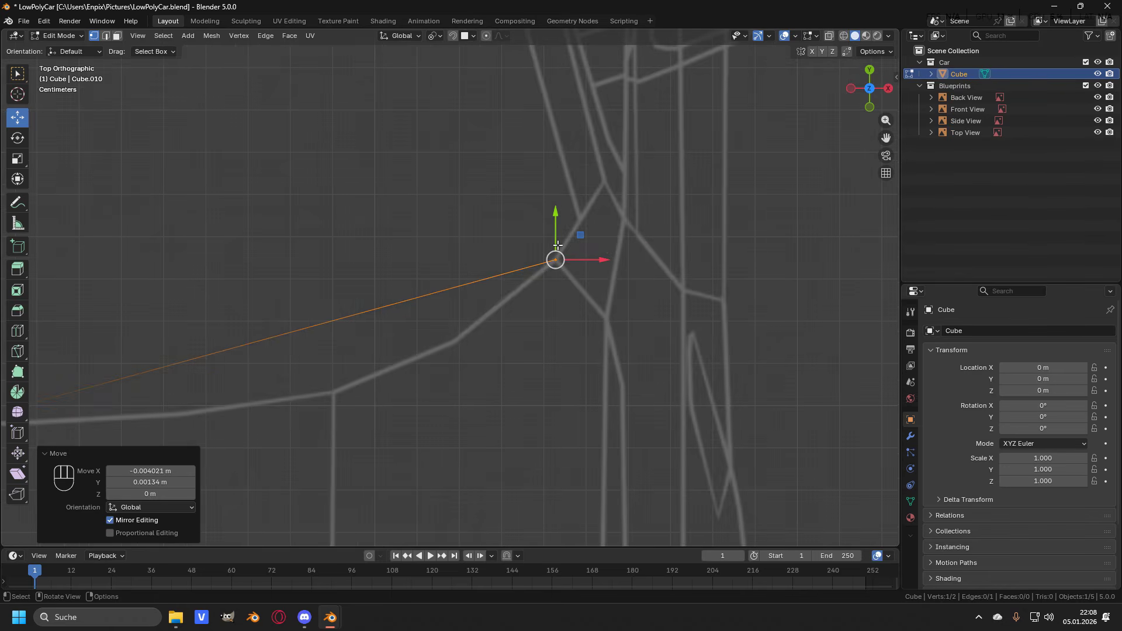
Step: In the right view, lower the corner vertex about 0.028 m along Z onto the hood line
key(KP_3)
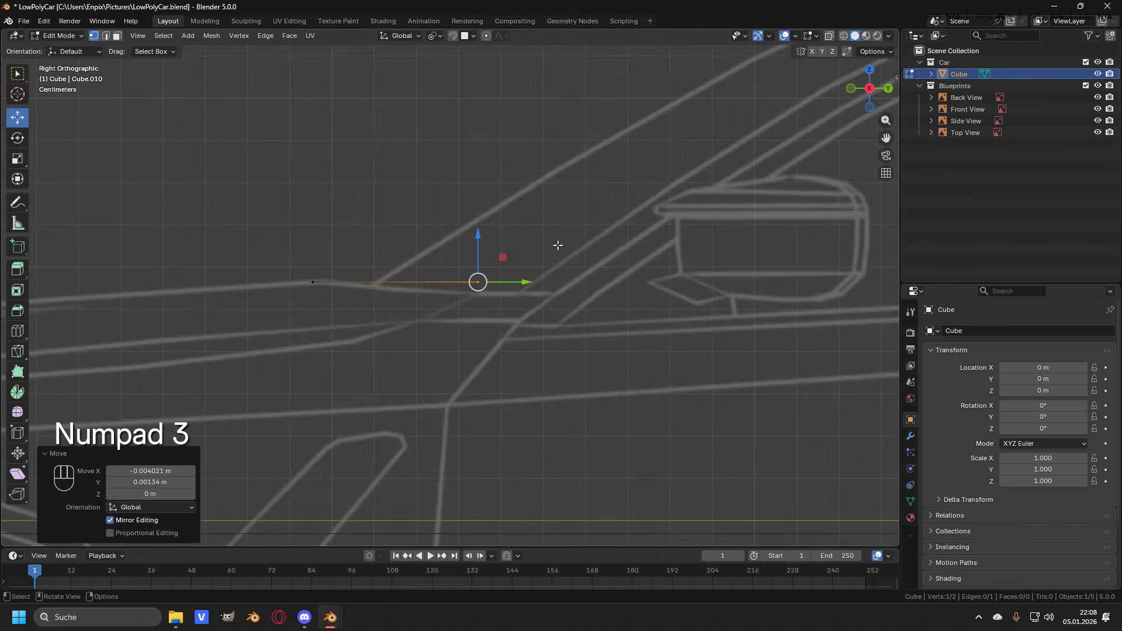
scroll(483, 284, up, 5)
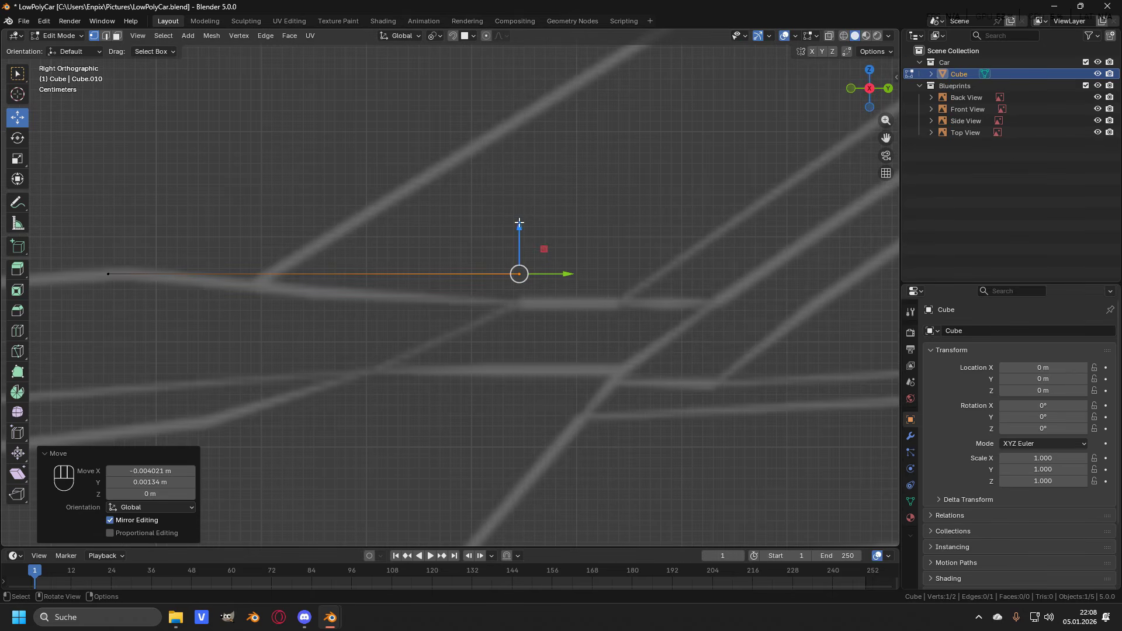
drag(518, 222, 536, 253)
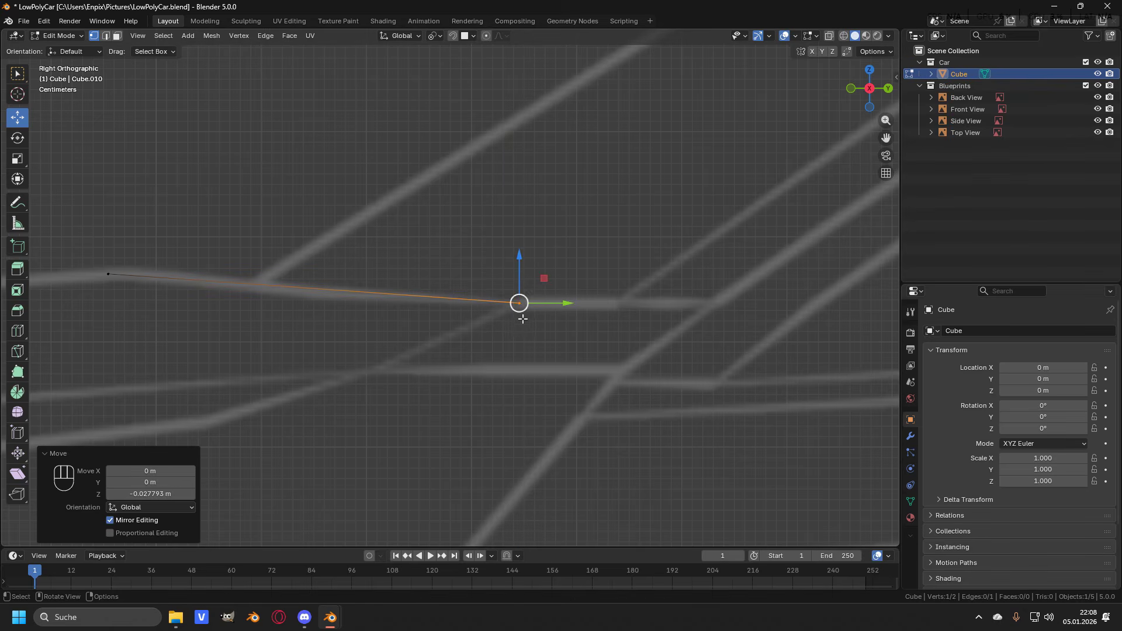
scroll(523, 322, up, 2)
scroll(531, 319, down, 3)
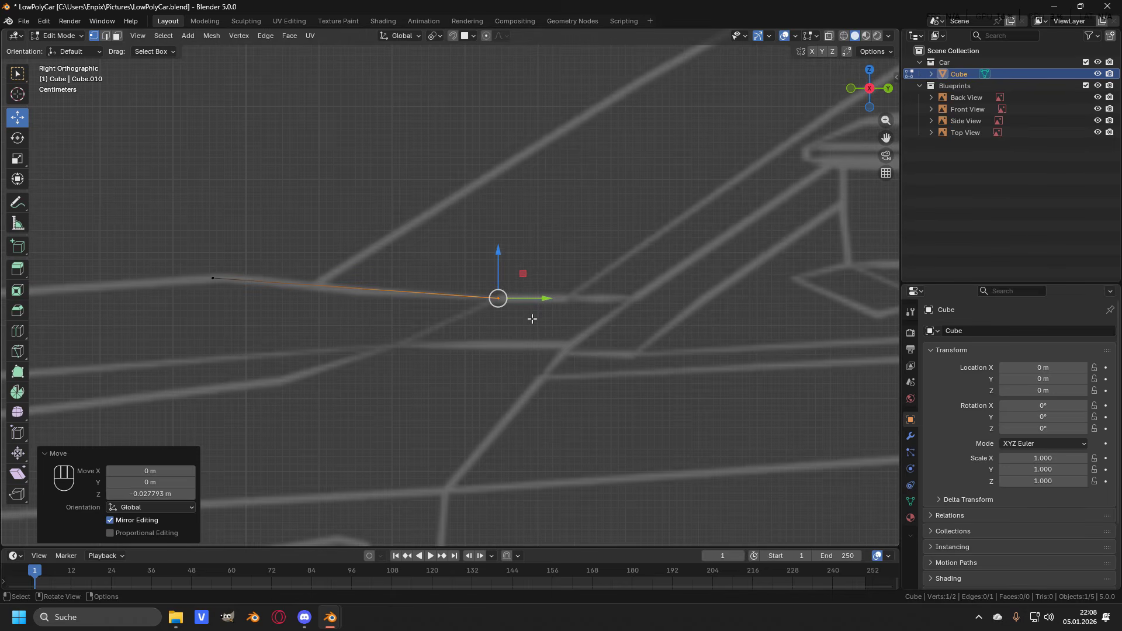
Step: Check the corner vertex and its edge against the hood line in the front blueprint view
key(KP_1)
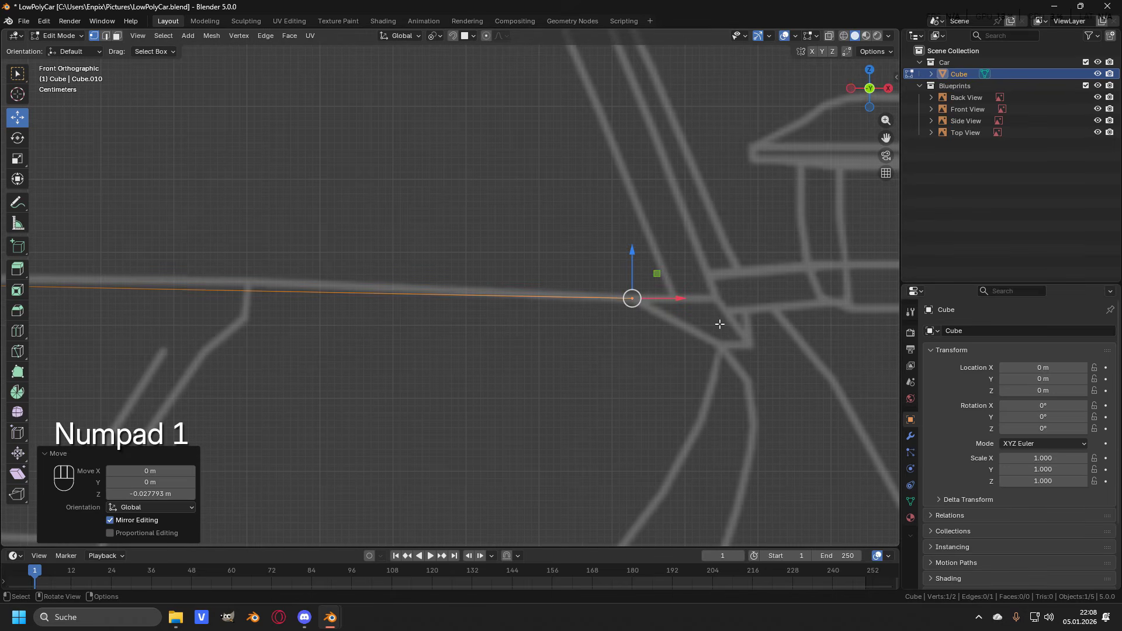
shift+middle_drag(740, 321, 594, 310)
scroll(608, 320, up, 5)
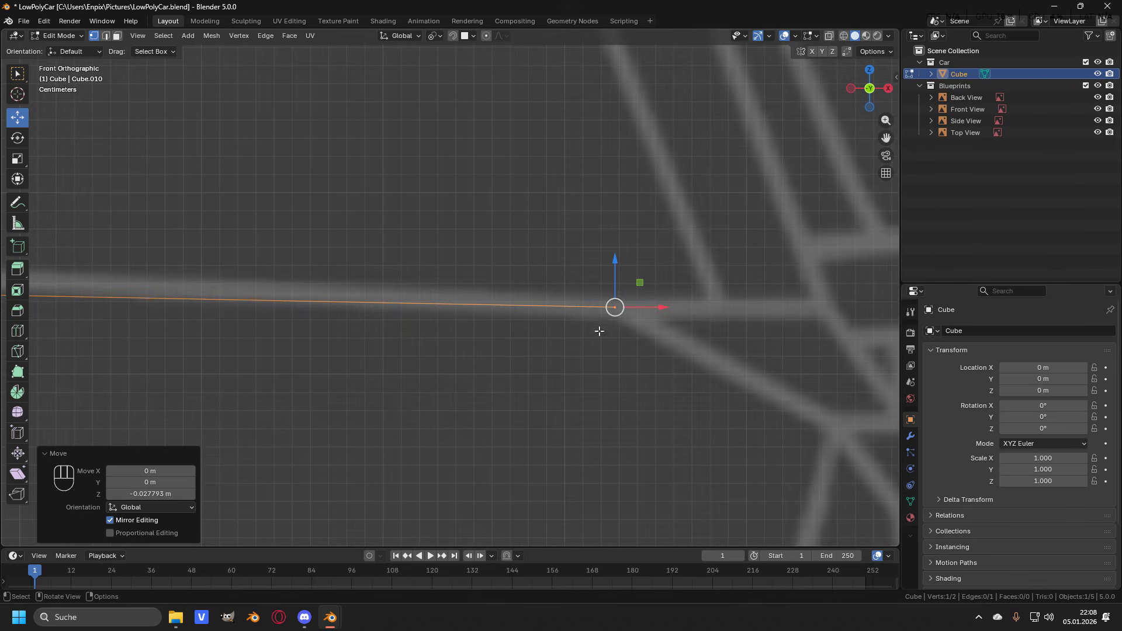
scroll(613, 315, down, 2)
scroll(613, 315, down, 2)
scroll(406, 321, down, 3)
shift+middle_drag(409, 320, 586, 325)
scroll(522, 316, down, 2)
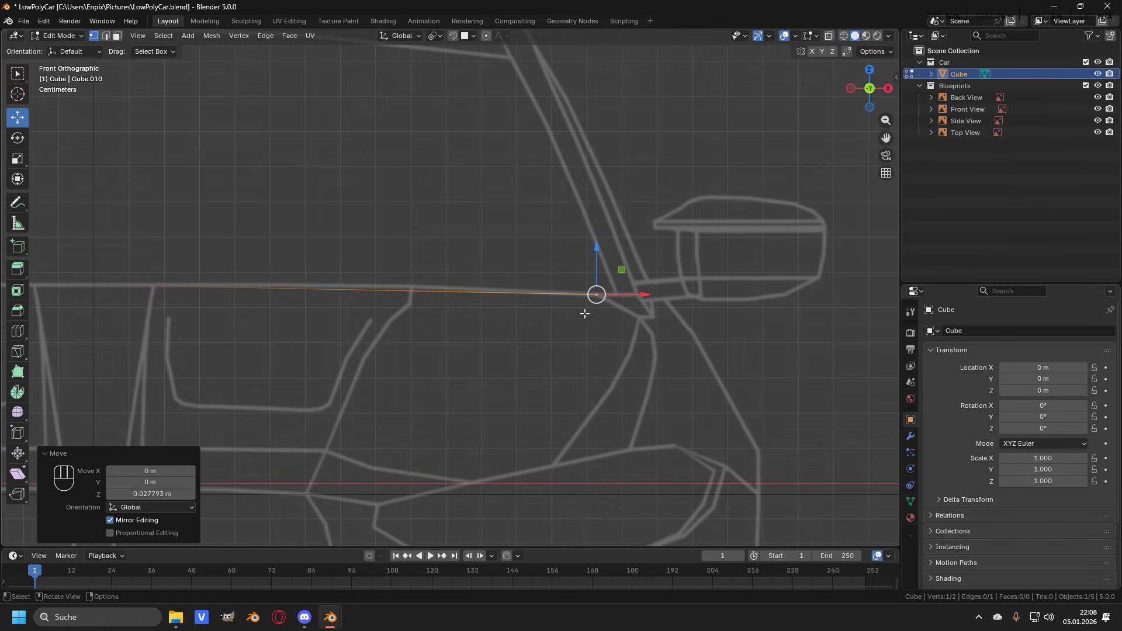
scroll(535, 296, up, 2)
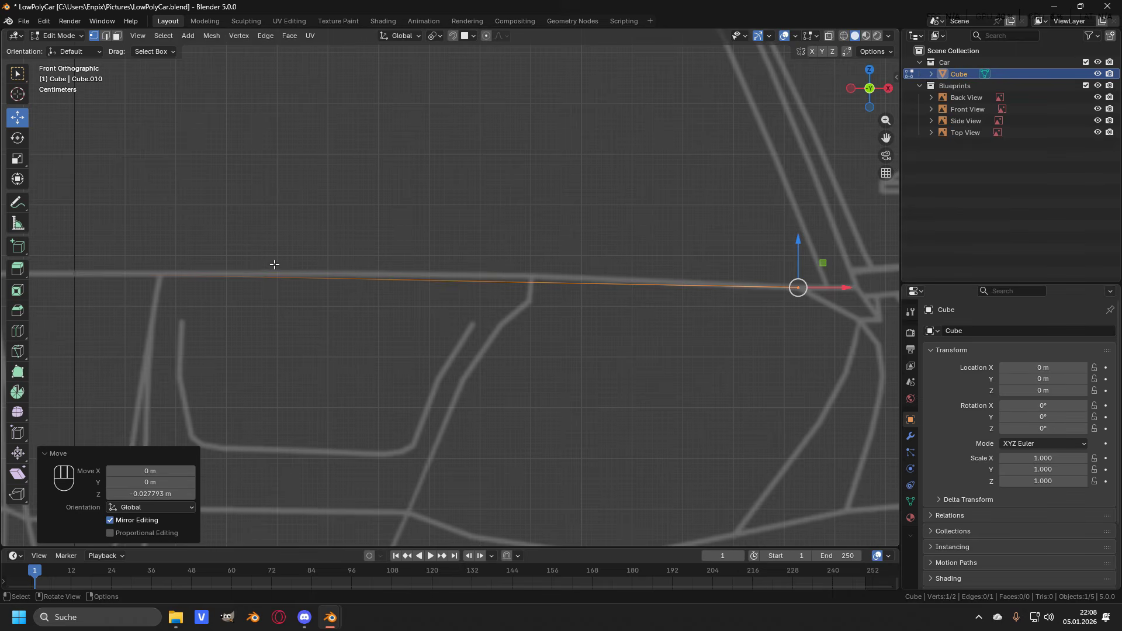
Step: In the top view, add three evenly spaced loop cuts to the hood's rear edge without sliding them
key(KP_7)
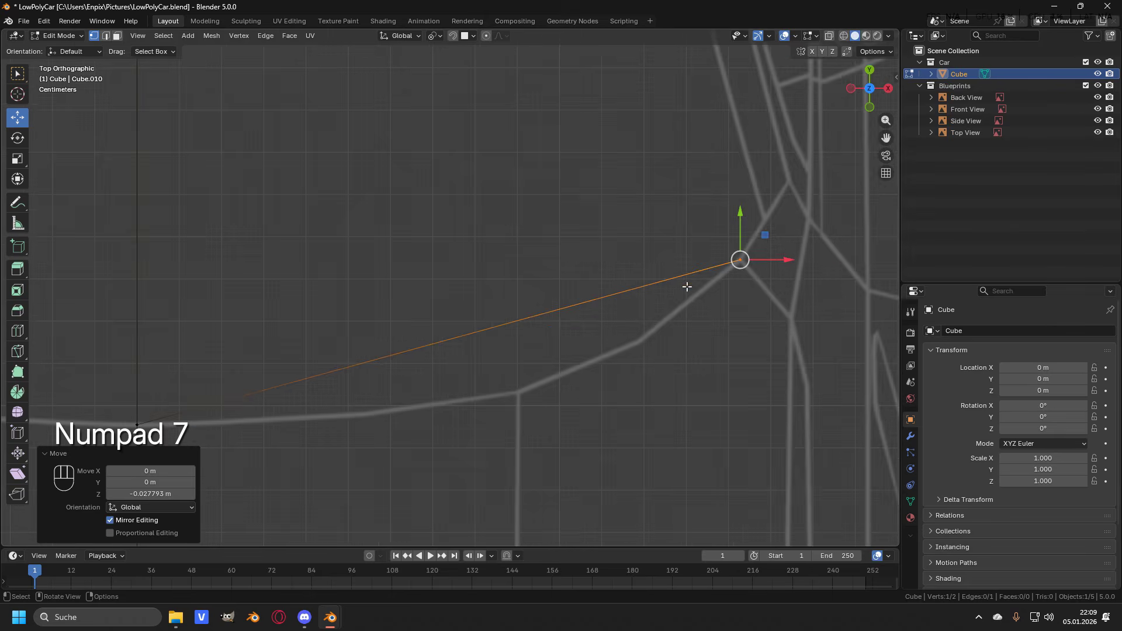
mouse_move(523, 303)
shift+middle_down()
mouse_move(590, 284)
mouse_move(584, 296)
mouse_move(506, 295)
mouse_move(534, 297)
shift+middle_up()
scroll(591, 284, down, 2)
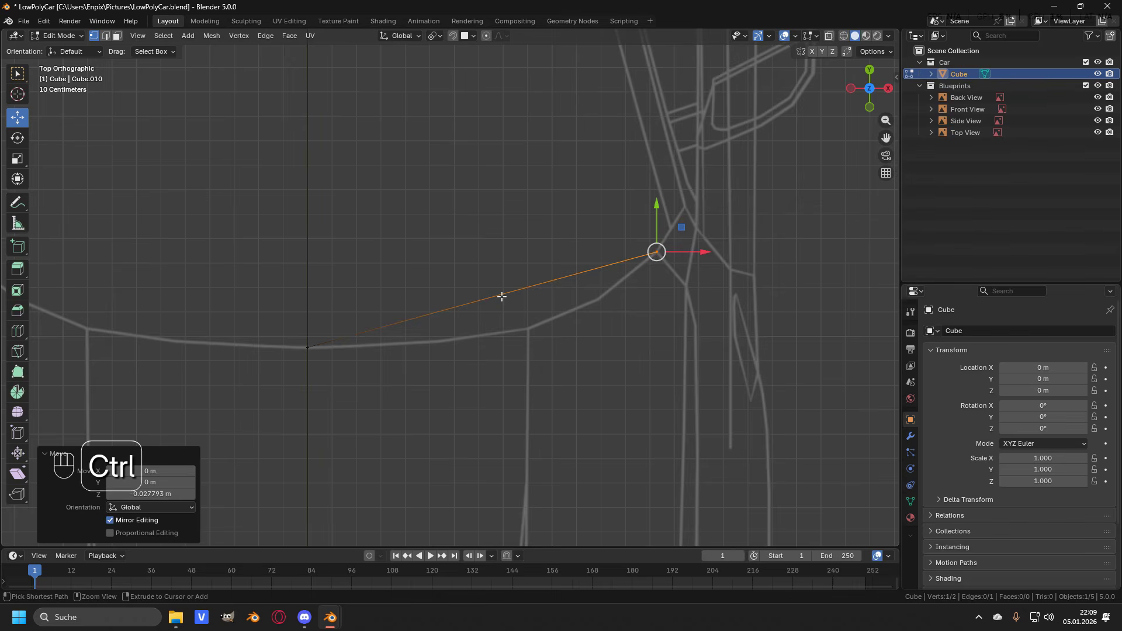
key(ctrl+r)
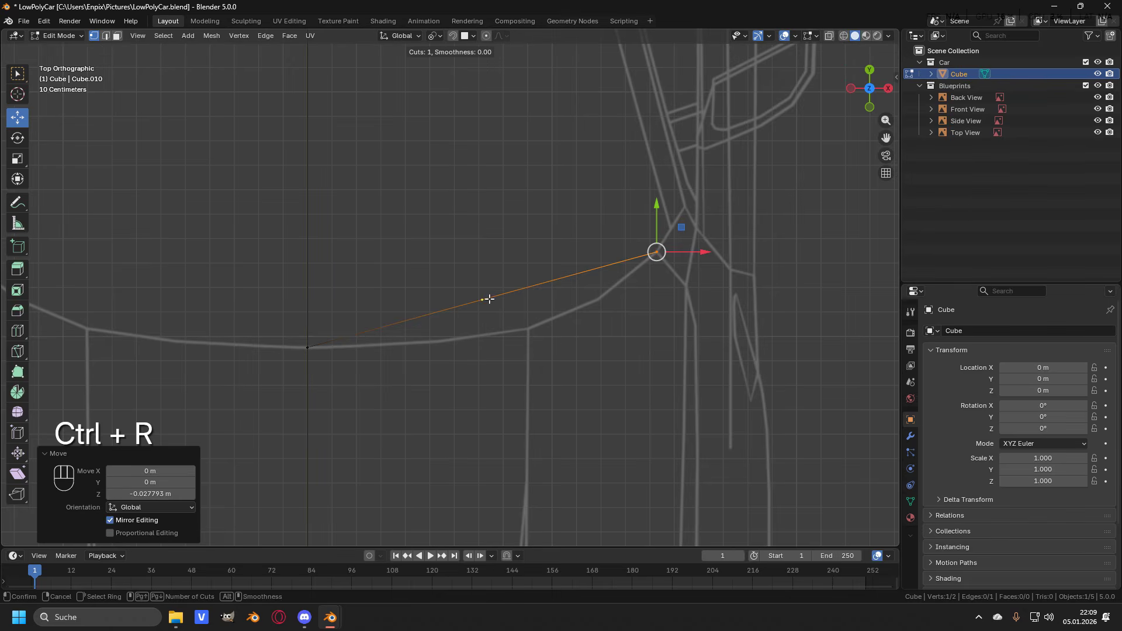
scroll(495, 298, up, 1)
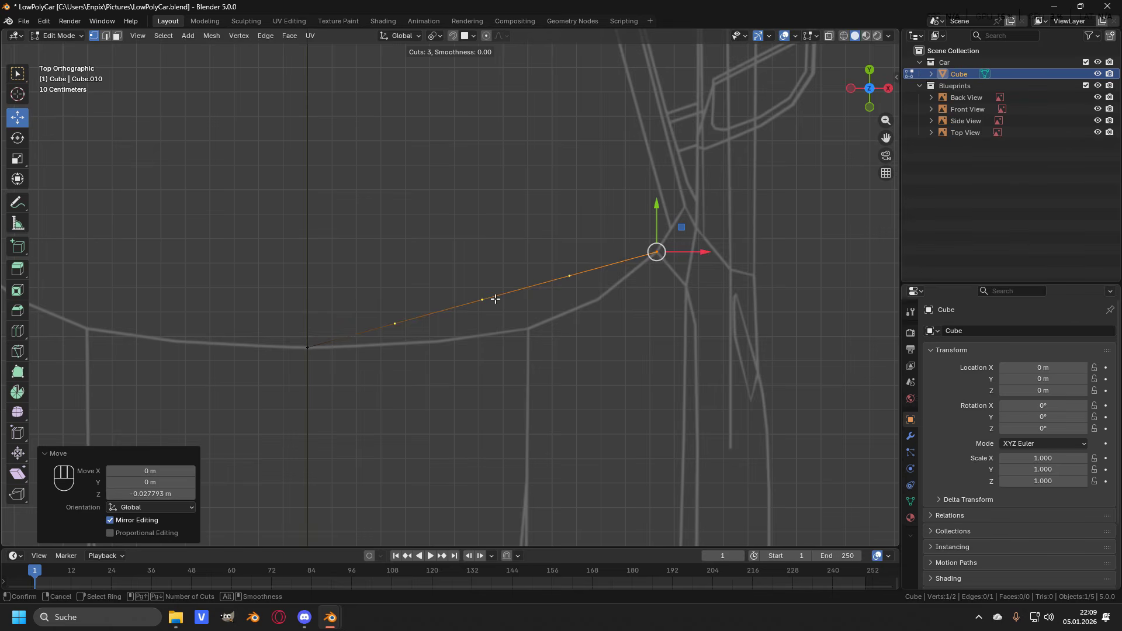
click(495, 298)
right_click(495, 298)
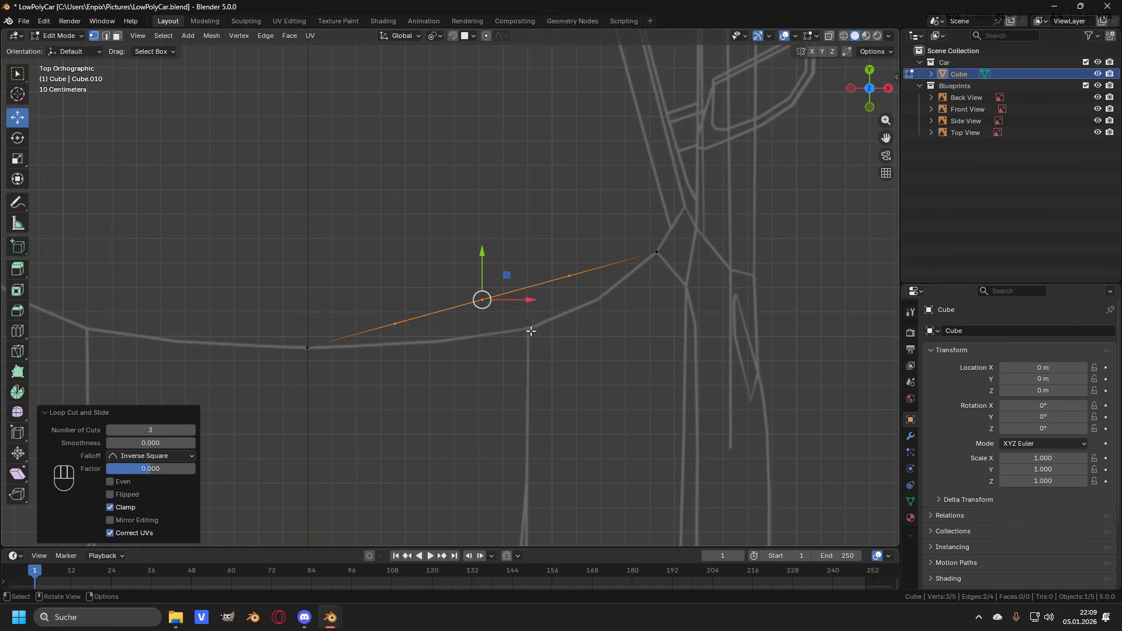
Step: Move the new vertex nearest the centerline onto the hood's curved rear edge in the top view
scroll(444, 344, up, 2)
click(444, 343)
click(389, 345)
key(g)
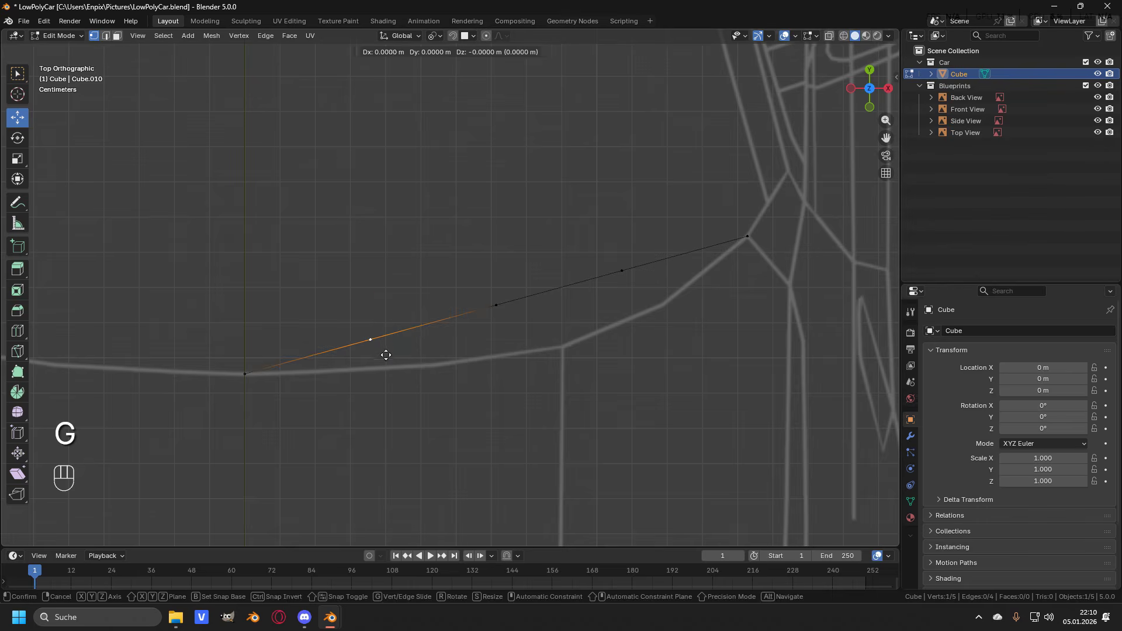
click(423, 381)
Step: Move the middle vertex about 0.188 m in X and -0.121 m in Y, and the outer one about 0.115 m and -0.098 m, onto the curve
click(497, 305)
key(g)
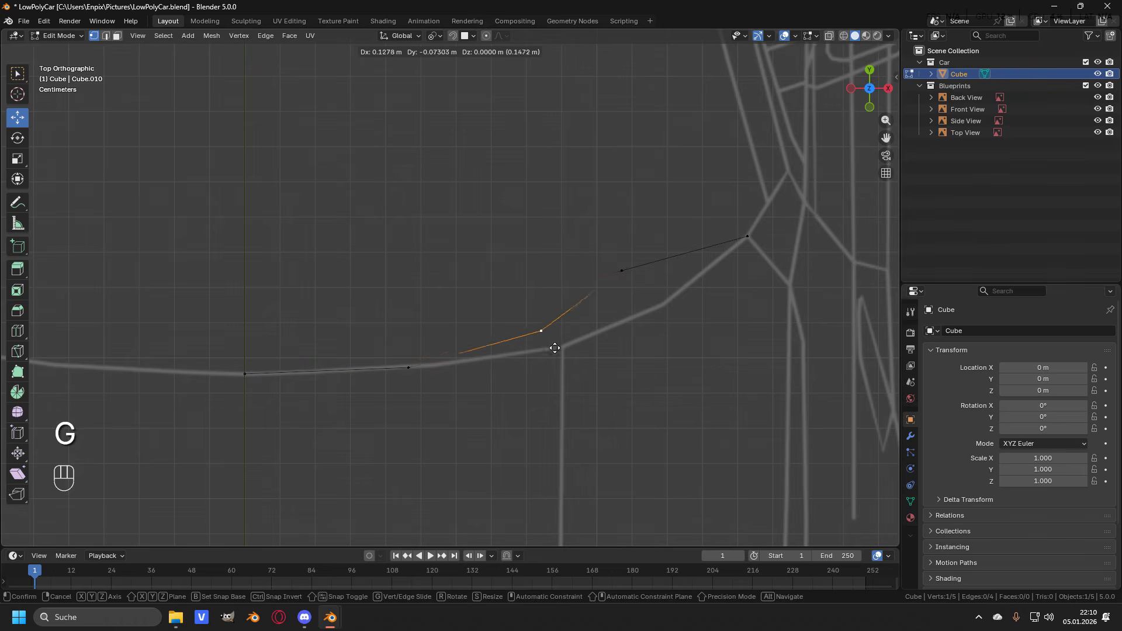
click(572, 363)
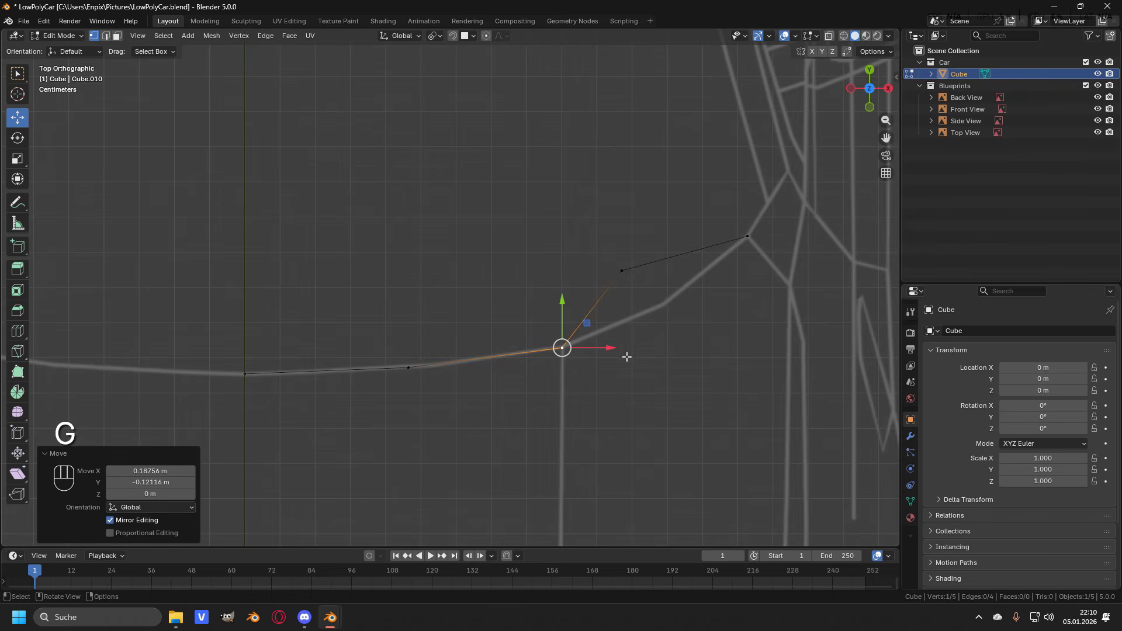
click(622, 272)
key(g)
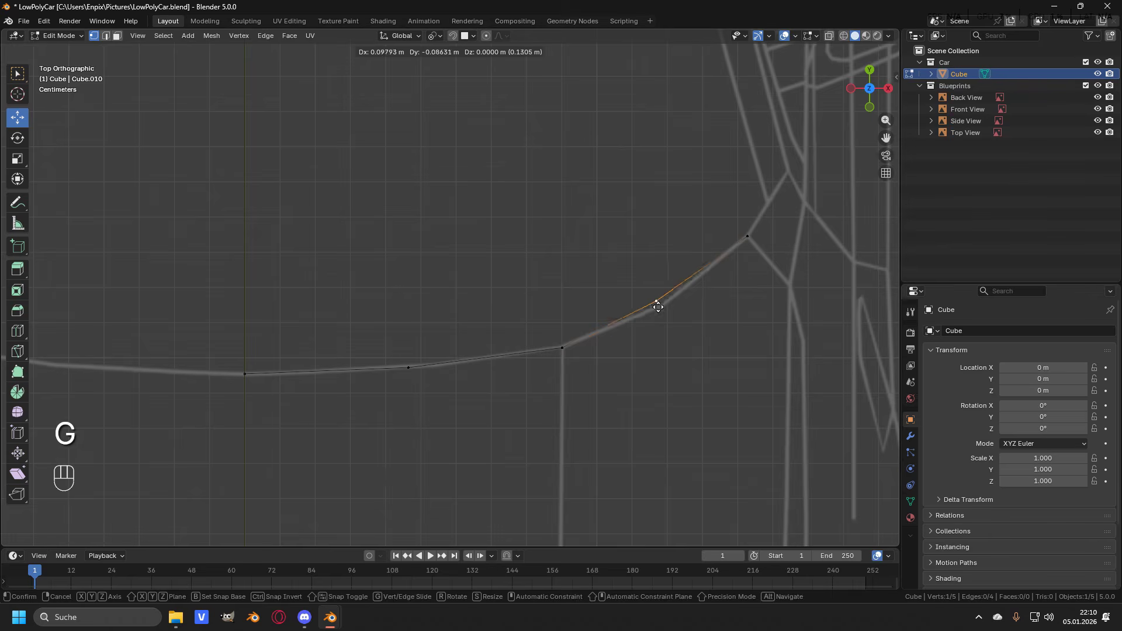
click(663, 311)
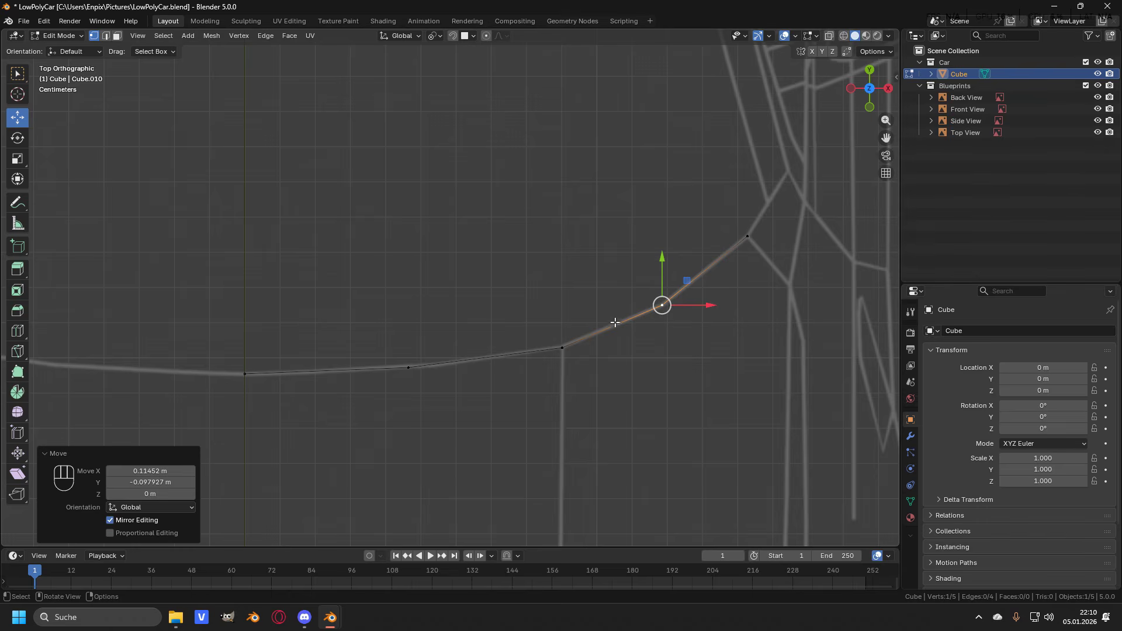
click(659, 373)
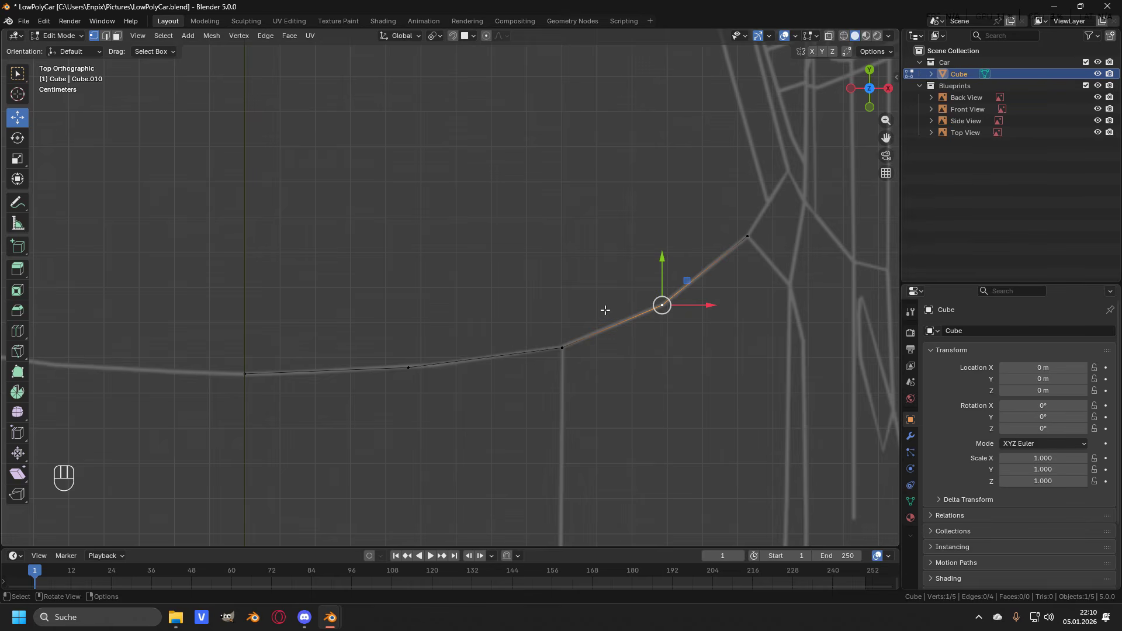
Step: In the front view, raise the three intermediate vertices along Z onto the hood line, the outer one by about 0.004 m
key(KP_1)
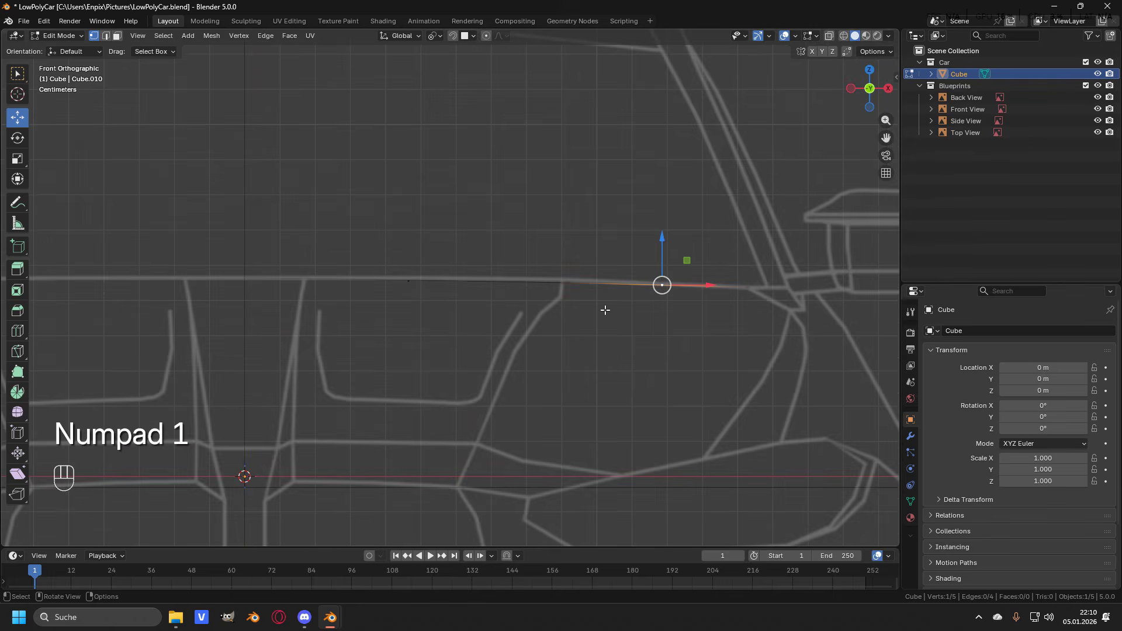
scroll(403, 286, up, 6)
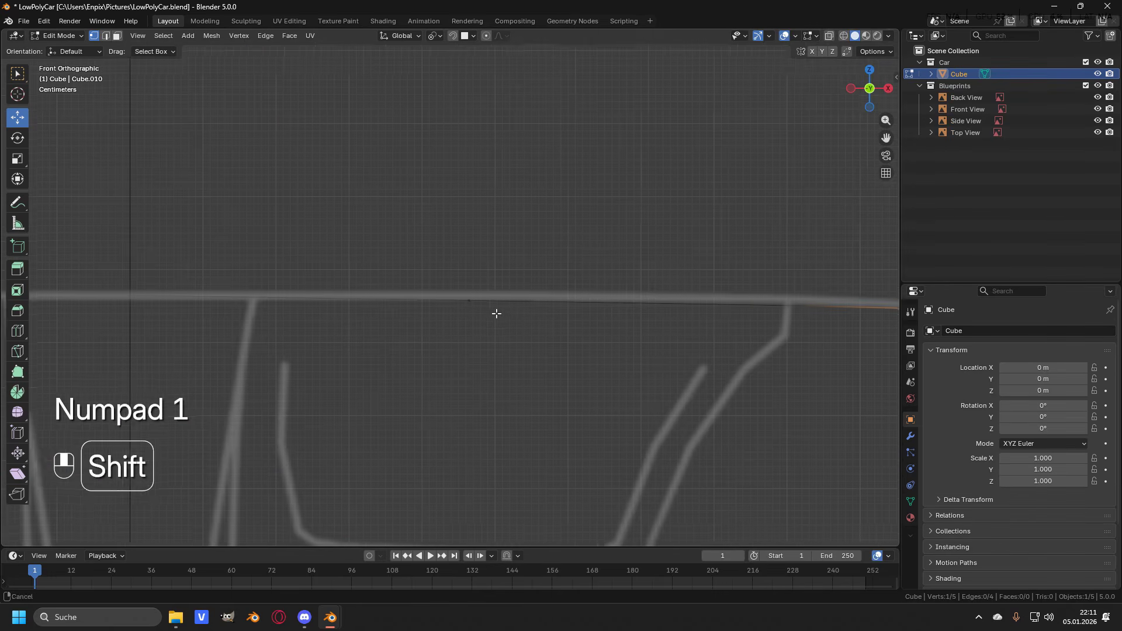
shift+middle_drag(494, 313, 513, 300)
mouse_move(486, 270)
mouse_down()
mouse_move(474, 259)
mouse_move(484, 252)
mouse_up()
shift+middle_drag(787, 292, 411, 283)
click(417, 277)
drag(431, 257, 444, 255)
shift+middle_drag(445, 256, 603, 265)
drag(587, 257, 567, 259)
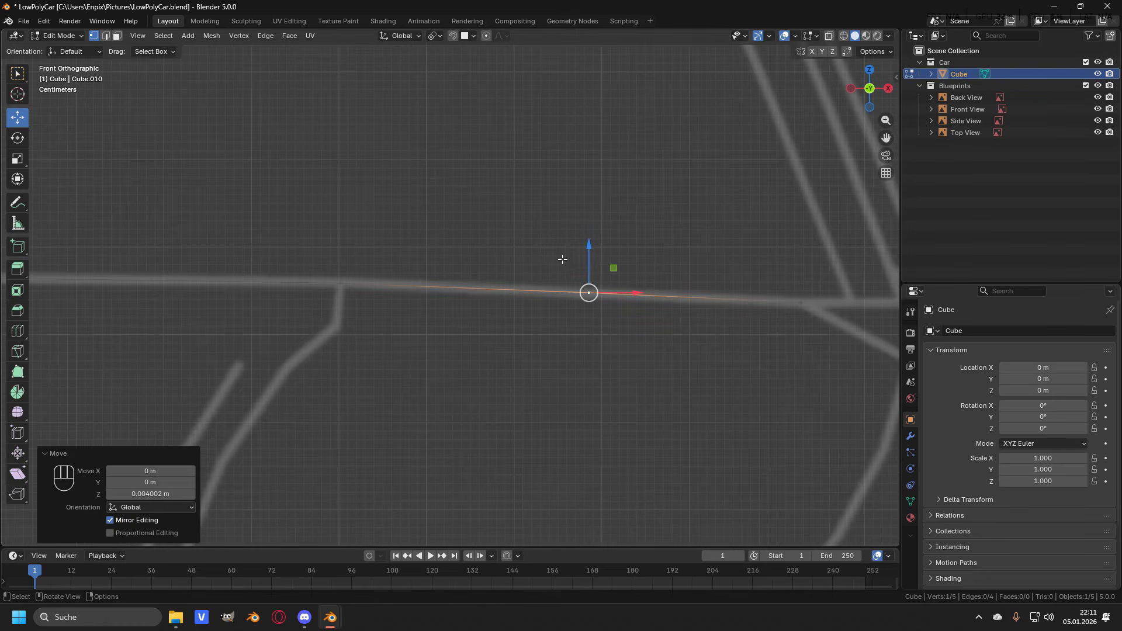
scroll(585, 257, down, 4)
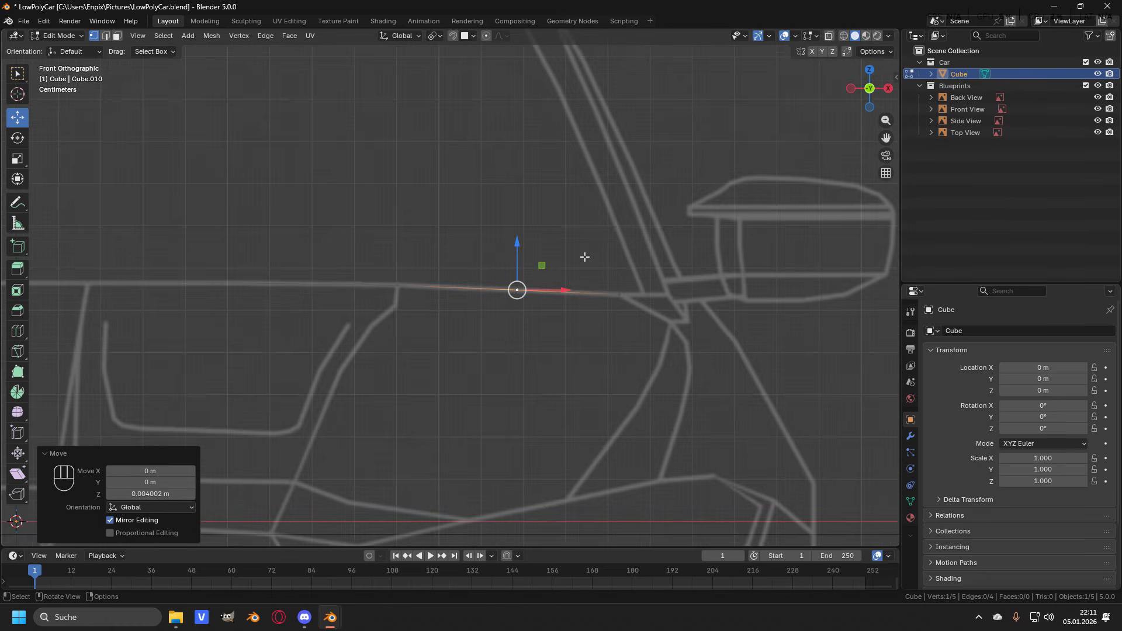
Step: Examine the traced rear edge against the side blueprint, and the hood outline ahead of it in the right and top views
key(KP_3)
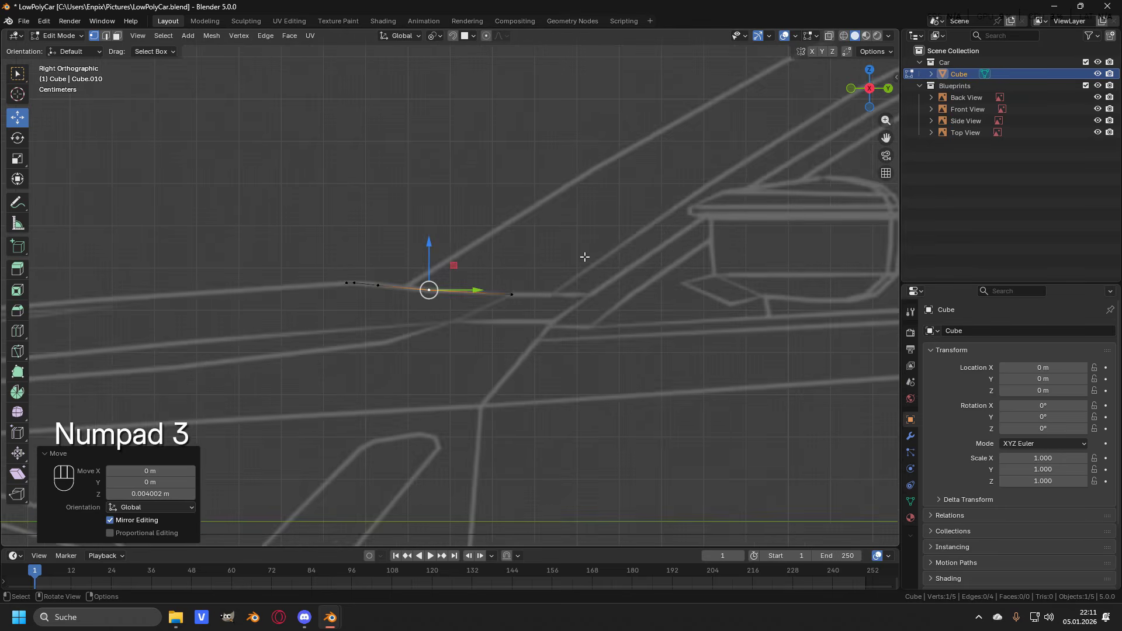
scroll(464, 263, up, 3)
click(462, 264)
scroll(459, 265, up, 1)
shift+middle_drag(424, 267, 496, 260)
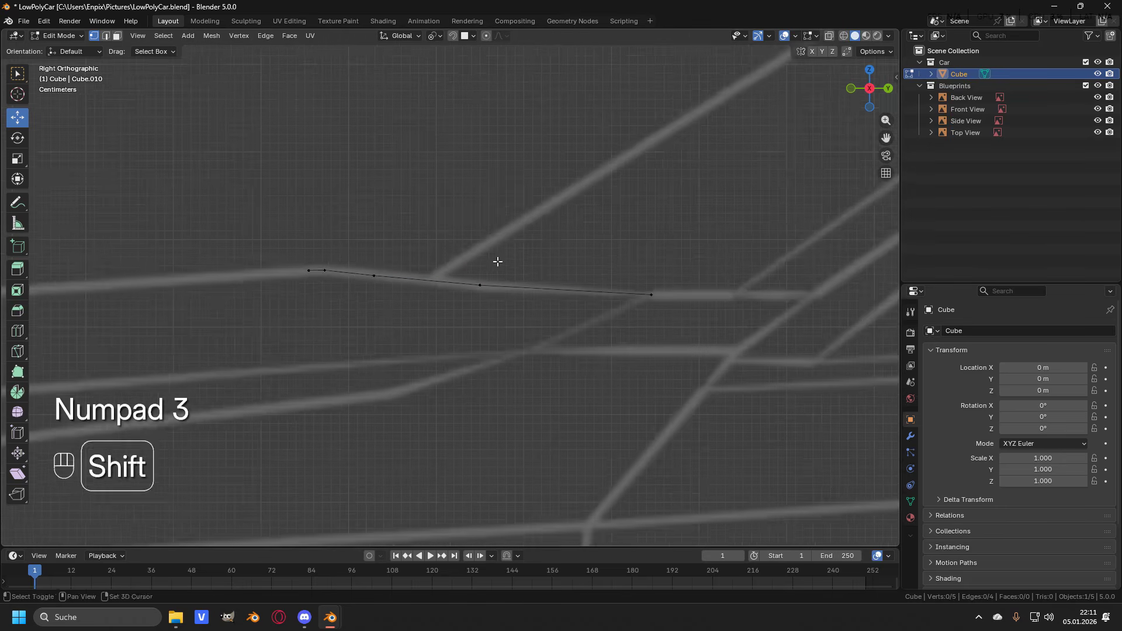
scroll(495, 262, up, 1)
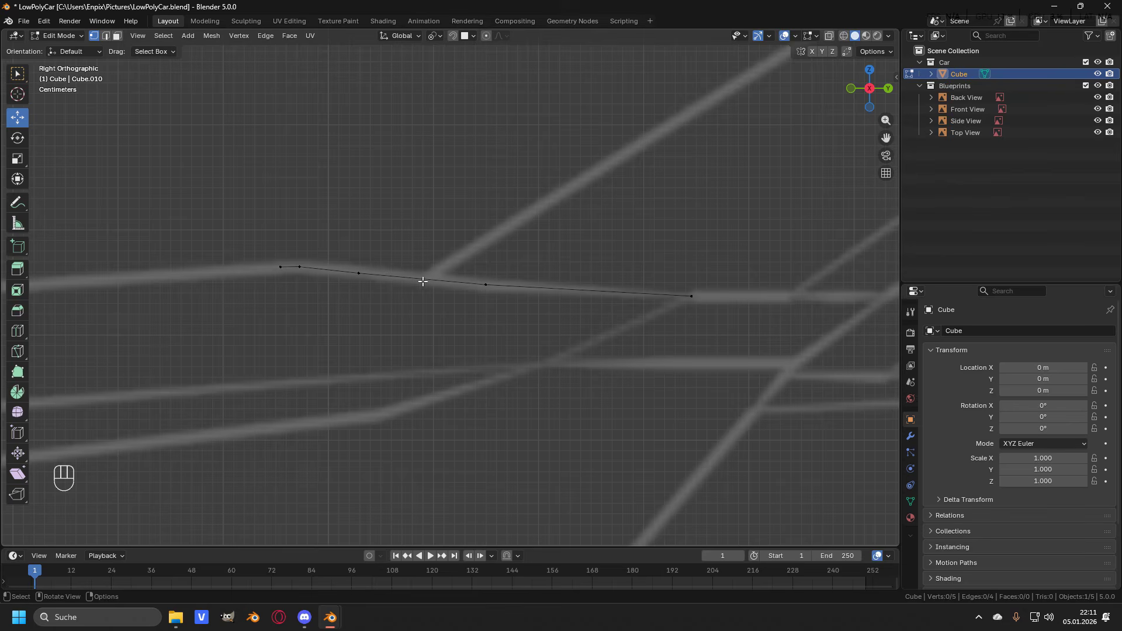
scroll(586, 308, down, 6)
shift+middle_drag(556, 315, 622, 254)
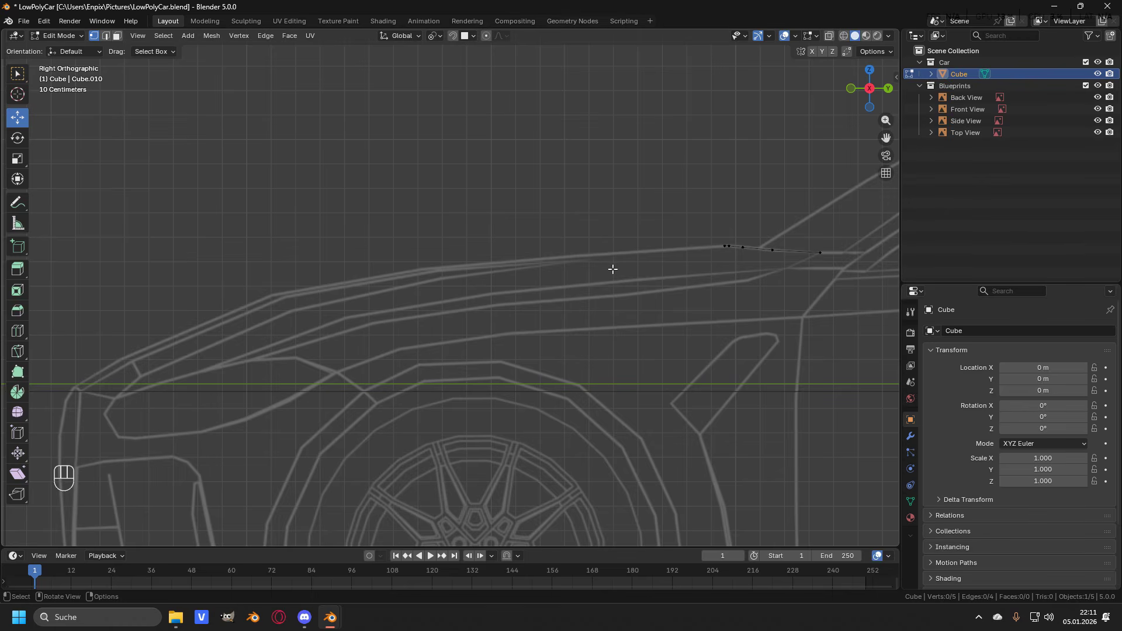
key(KP_7)
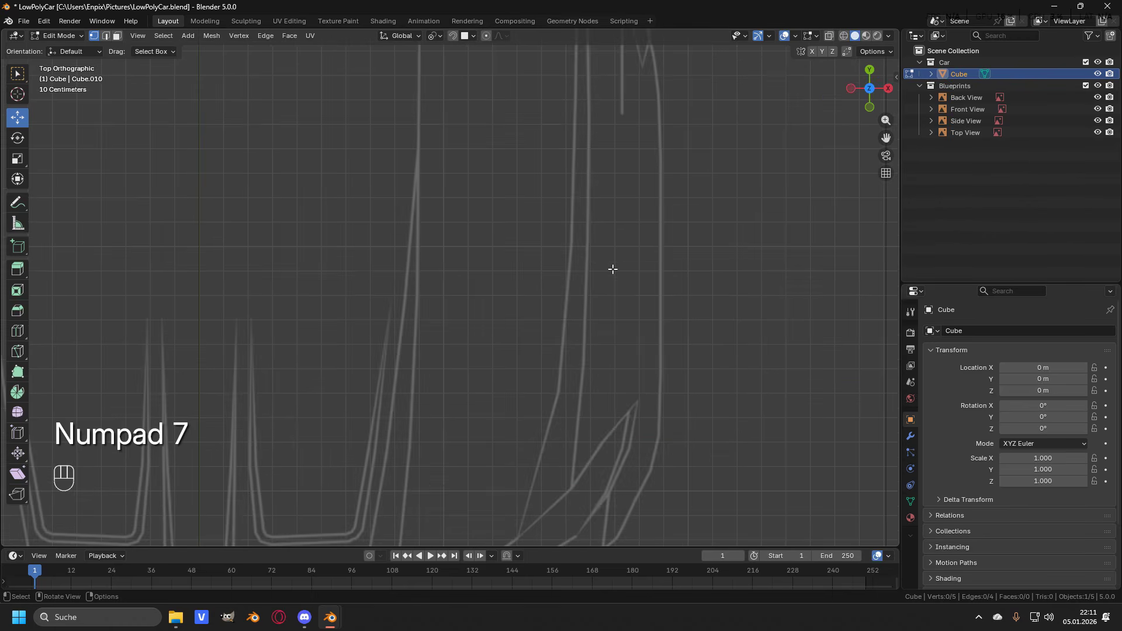
Step: Extrude the rear edge's middle intermediate vertex forward along the hood crease in the top view, about -0.114 m in X and -1.938 m in Y
shift+middle_drag(555, 458, 554, 180)
click(553, 140)
scroll(541, 175, down, 2)
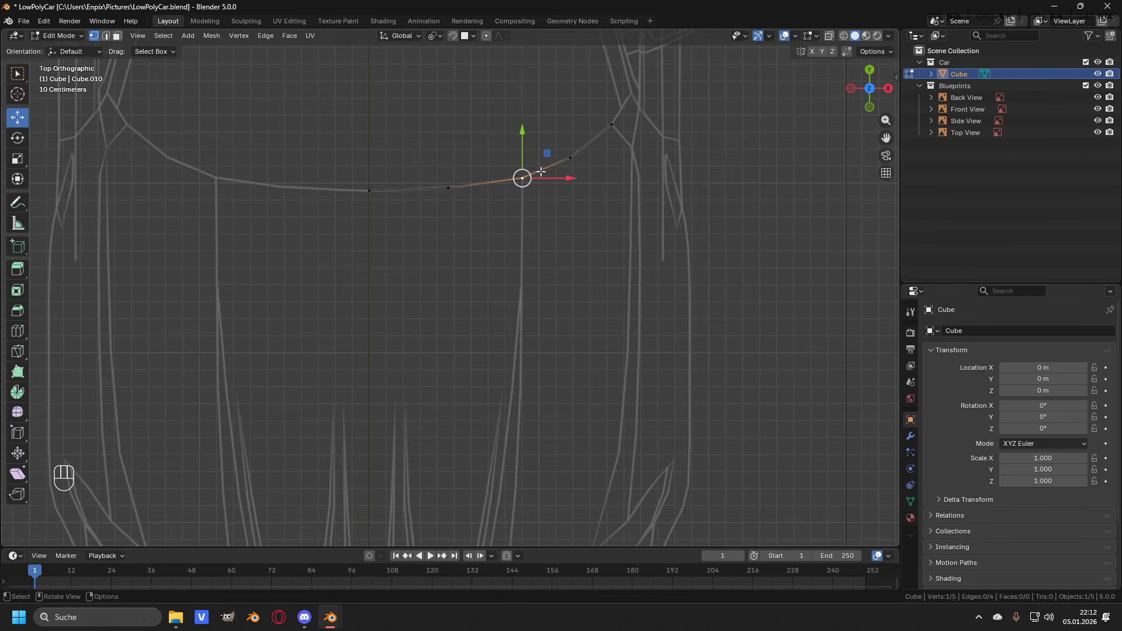
key(e)
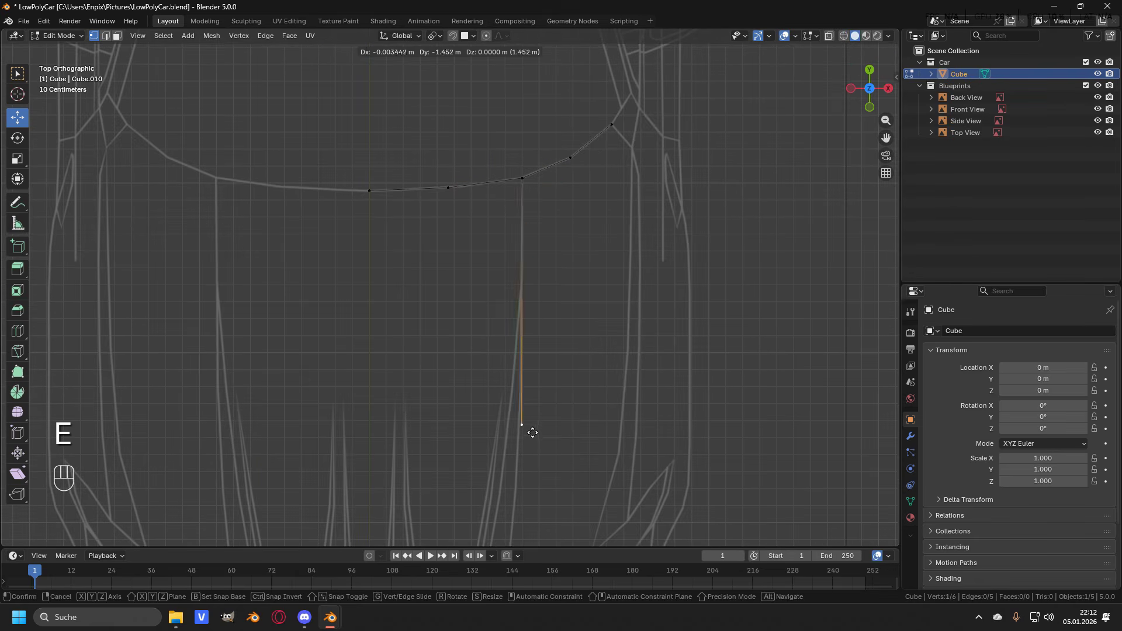
click(512, 510)
Step: Move the extruded vertex about -0.130 m in X and -0.558 m in Y onto the crossing of the crease and the hood's front edge
shift+middle_drag(534, 481, 540, 220)
scroll(600, 214, up, 3)
key(g)
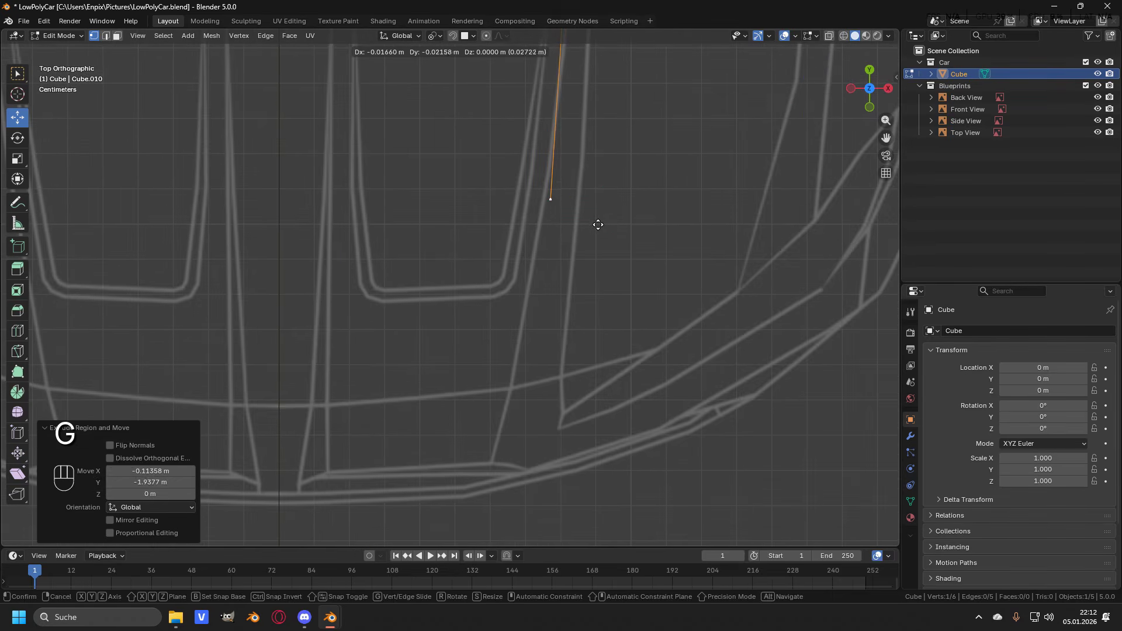
click(558, 413)
shift+middle_drag(540, 372, 497, 310)
scroll(458, 235, up, 4)
scroll(503, 323, up, 9)
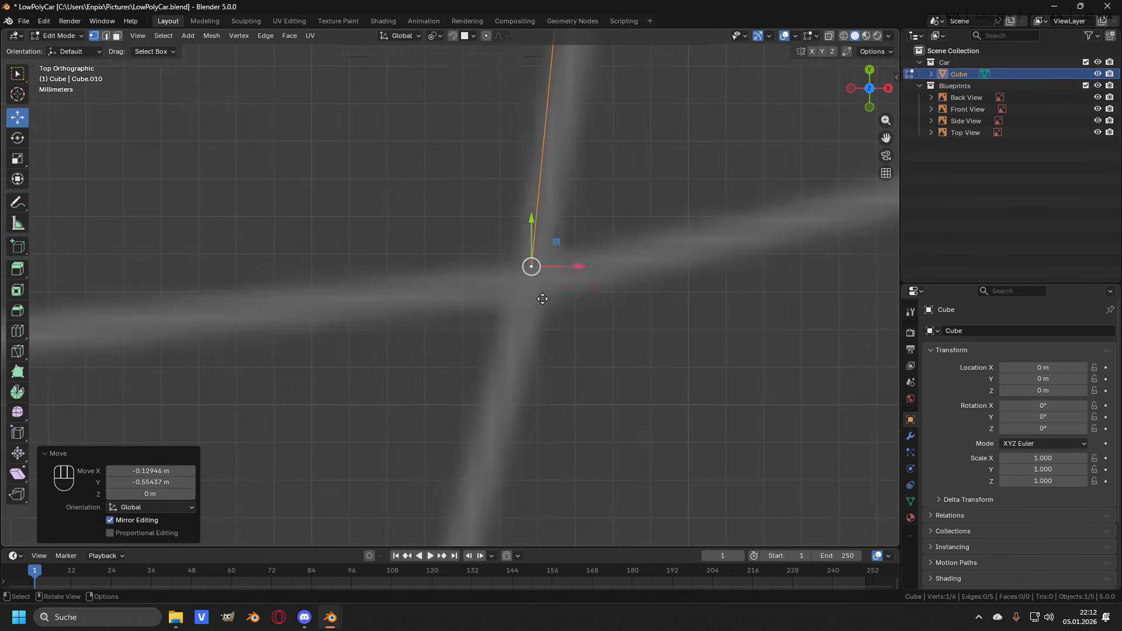
key(g)
click(536, 307)
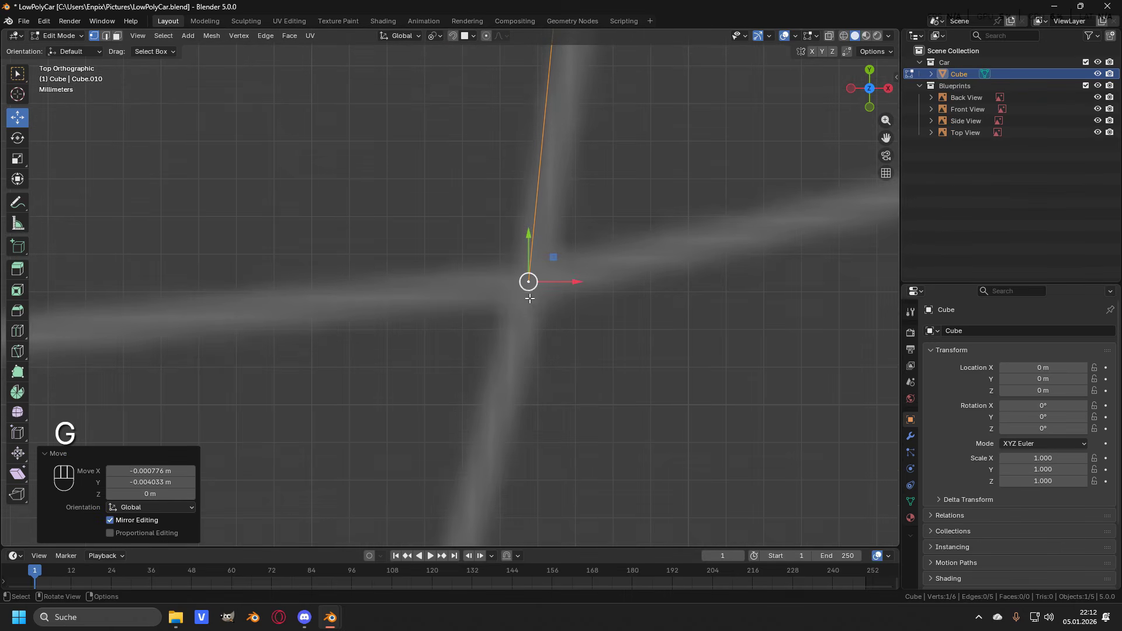
scroll(523, 281, down, 7)
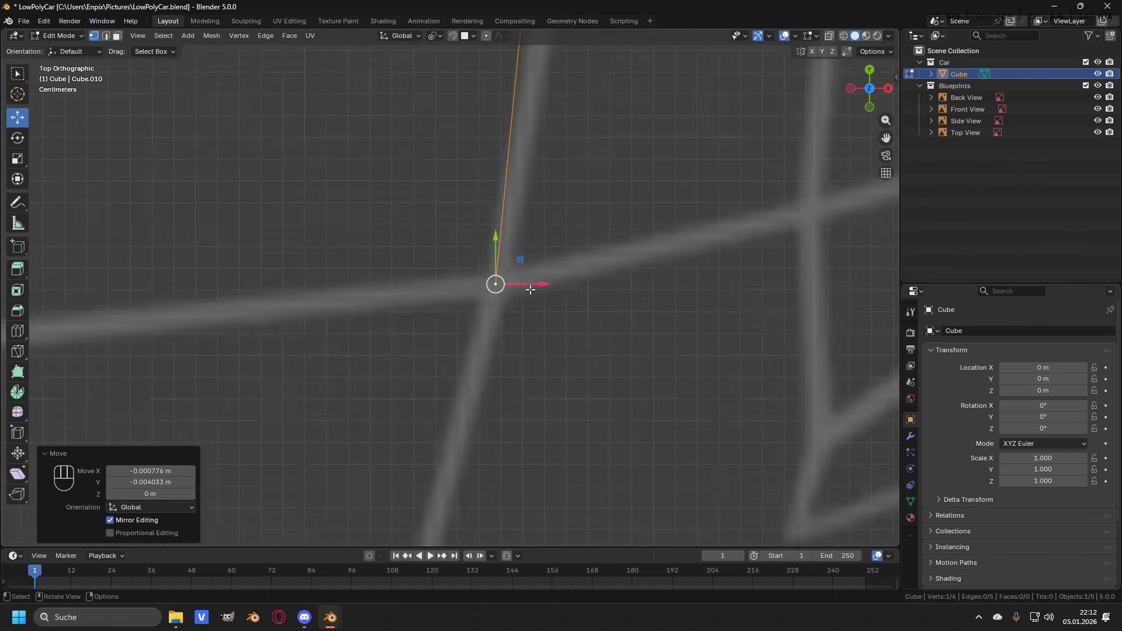
Step: Divide the long crease edge with a Loop Cut of 5 cuts
shift+scroll(510, 270, up, 5)
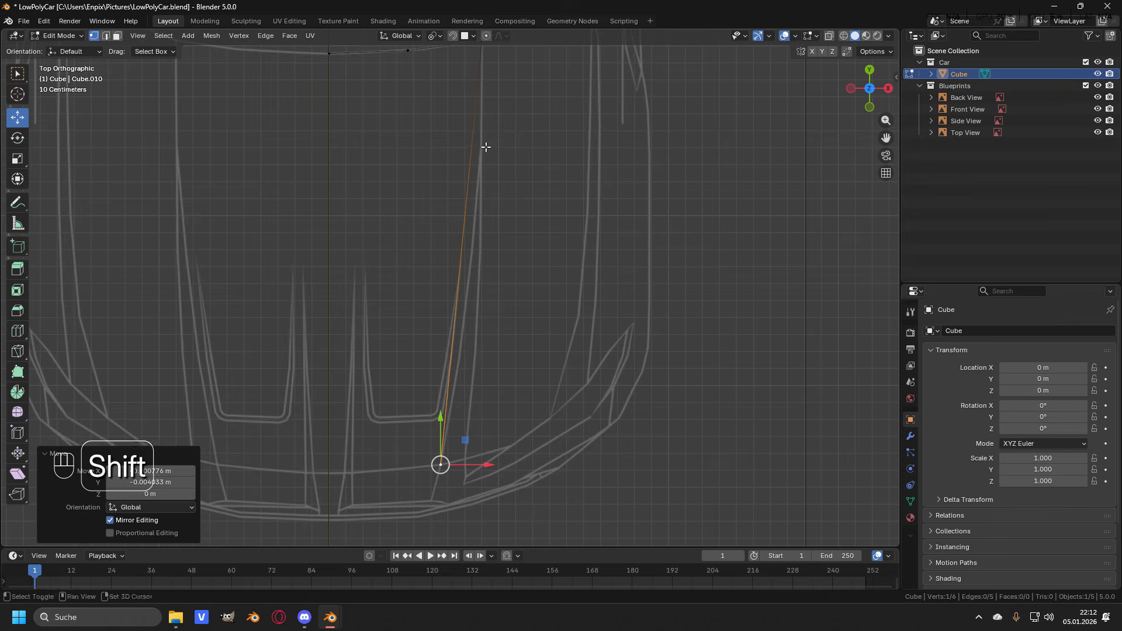
shift+middle_drag(485, 150, 506, 187)
key(ctrl)
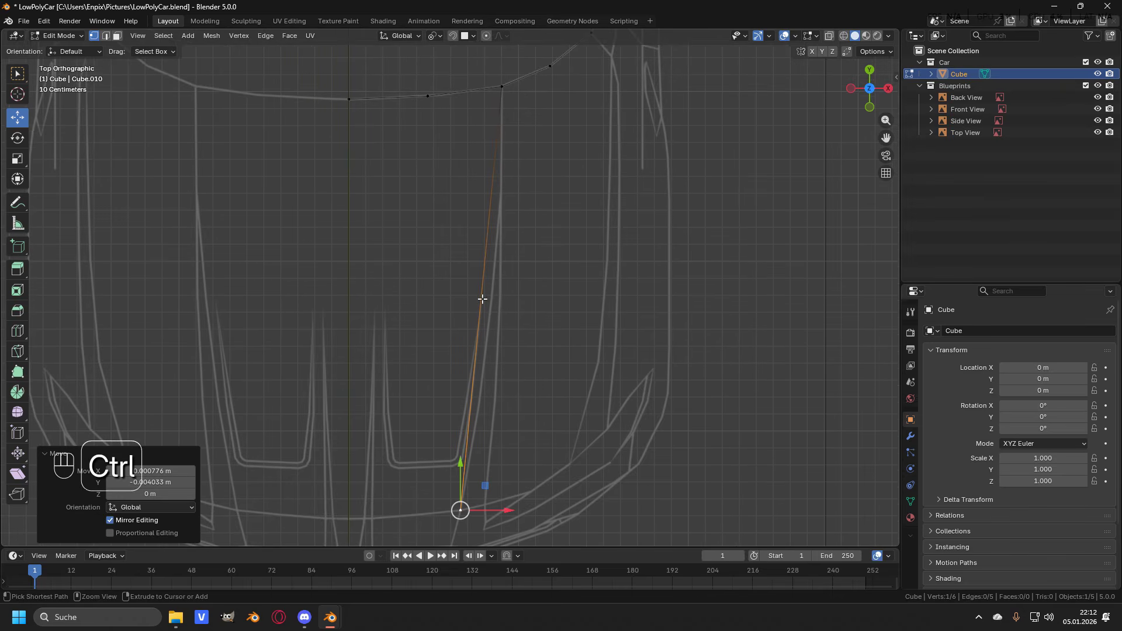
key(ctrl+r)
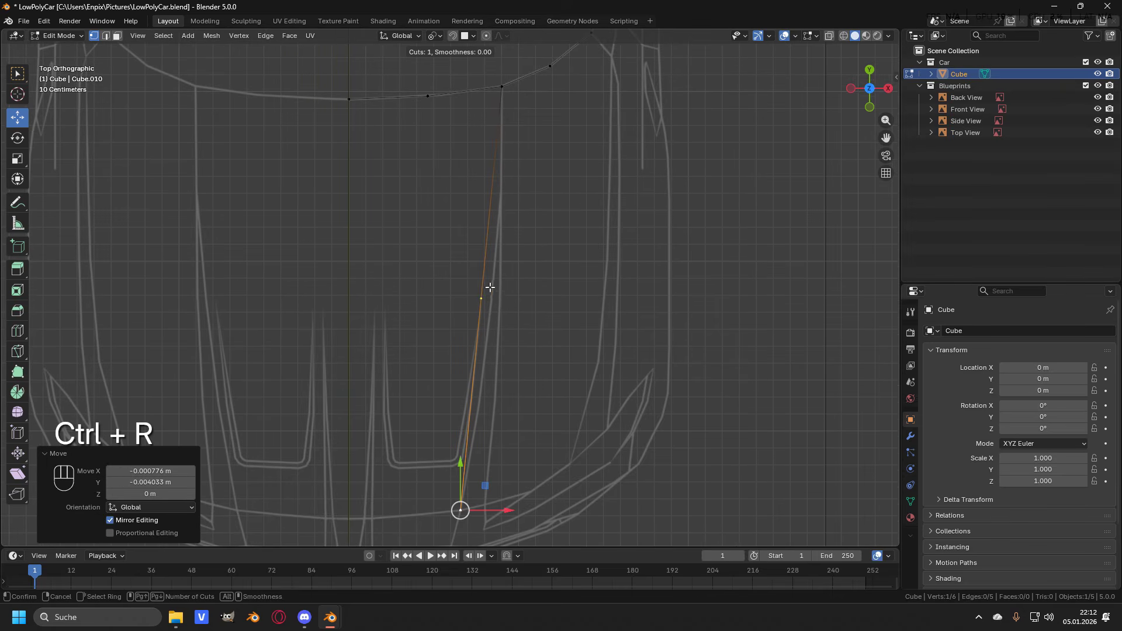
scroll(481, 294, up, 1)
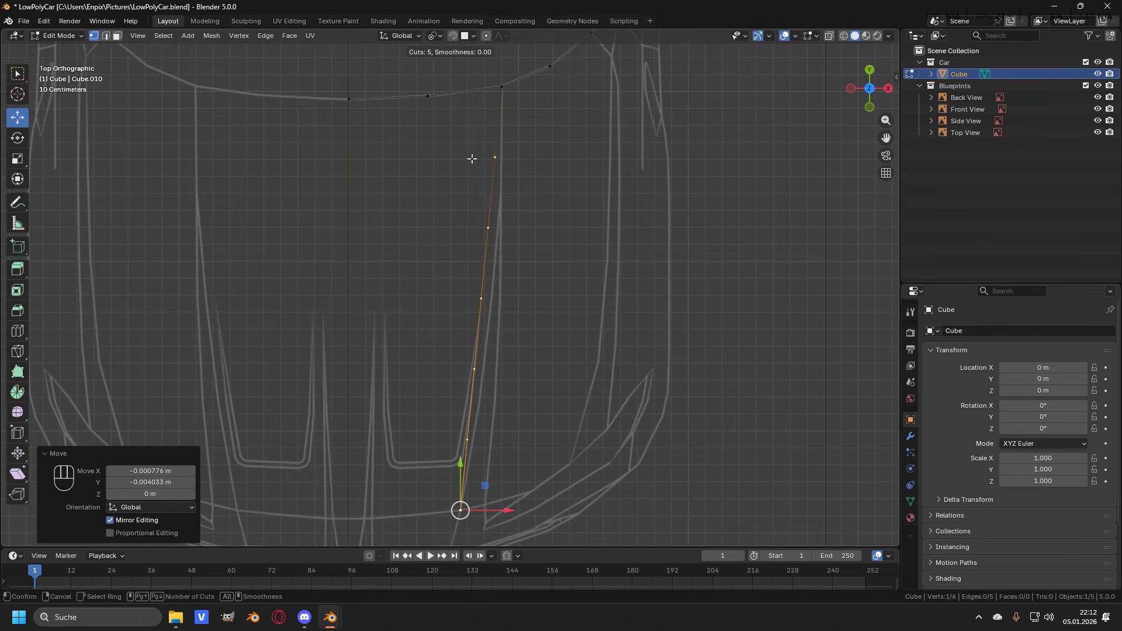
click(484, 280)
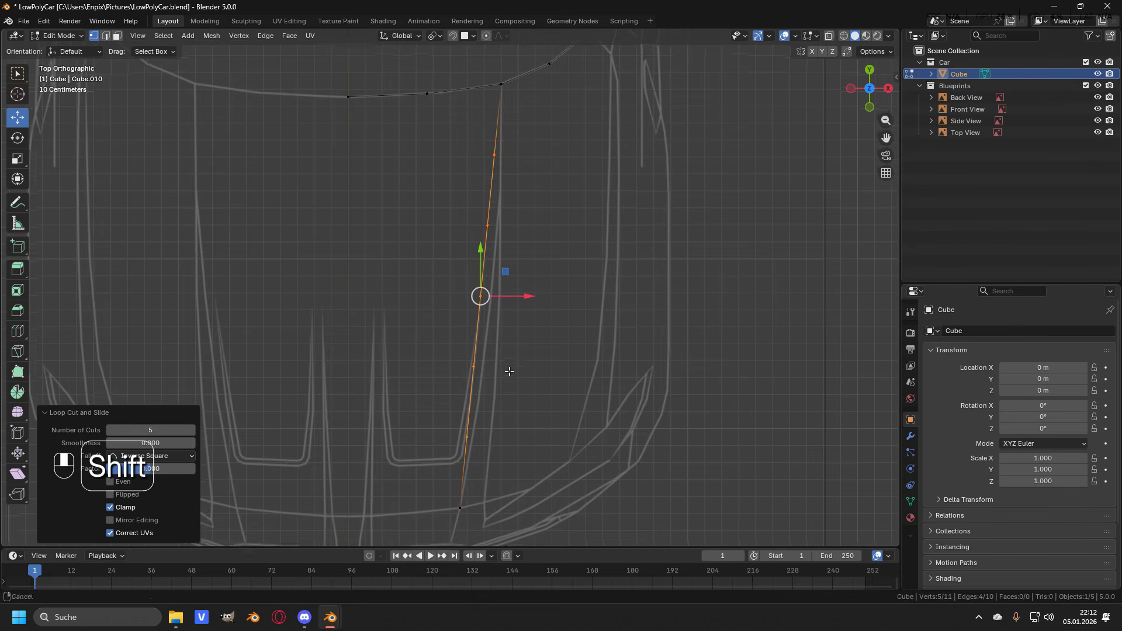
Step: Shift the new crease vertices sideways onto the blueprint's crease line in the top view
scroll(481, 286, up, 6)
click(478, 318)
drag(509, 319, 524, 321)
click(499, 108)
drag(544, 108, 565, 137)
shift+middle_drag(565, 137, 517, 173)
drag(517, 173, 545, 174)
shift+middle_drag(544, 174, 537, 264)
scroll(533, 264, down, 1)
drag(532, 264, 521, 306)
Step: Move the second crease vertex from the rear edge backward to the point where the two crease lines split
shift+middle_drag(514, 335, 508, 175)
scroll(506, 180, up, 1)
click(494, 273)
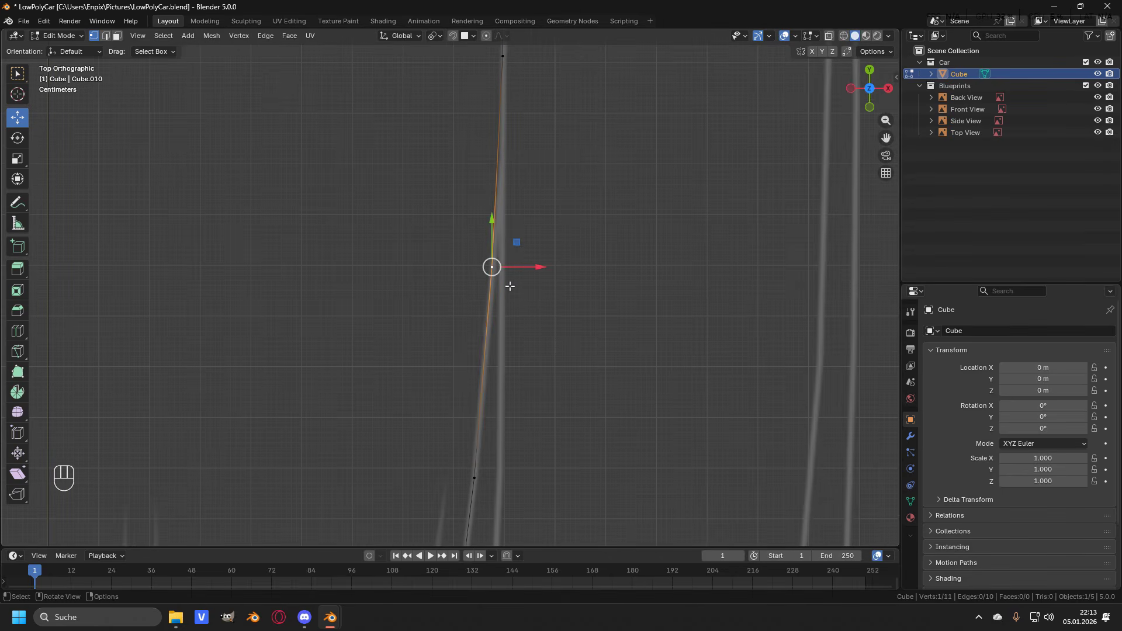
key(g)
click(517, 239)
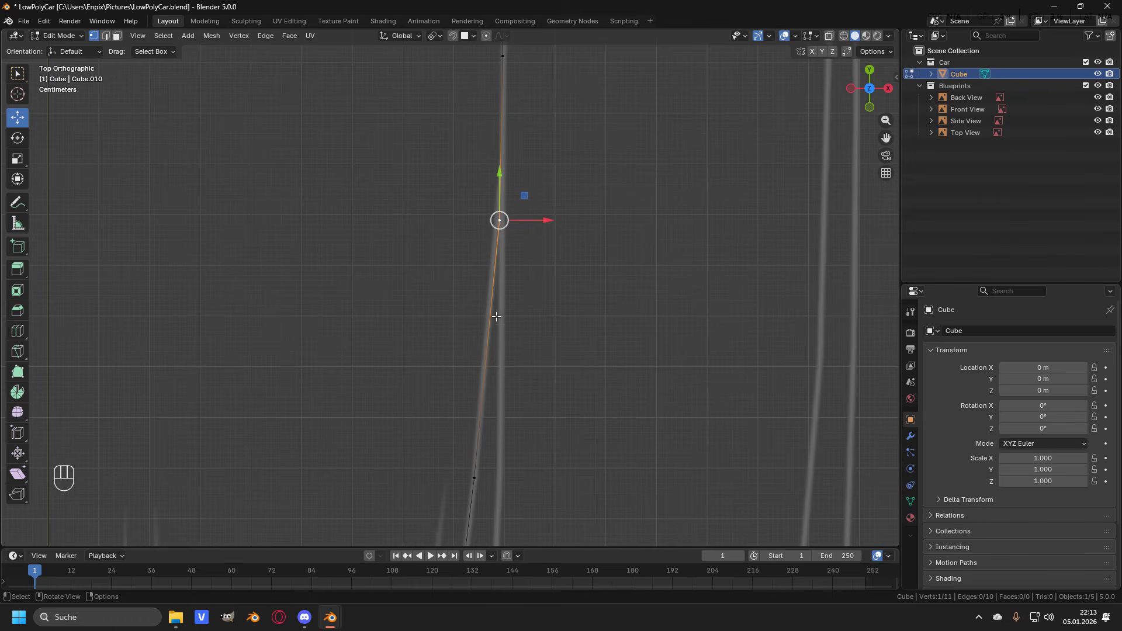
scroll(496, 404, down, 5)
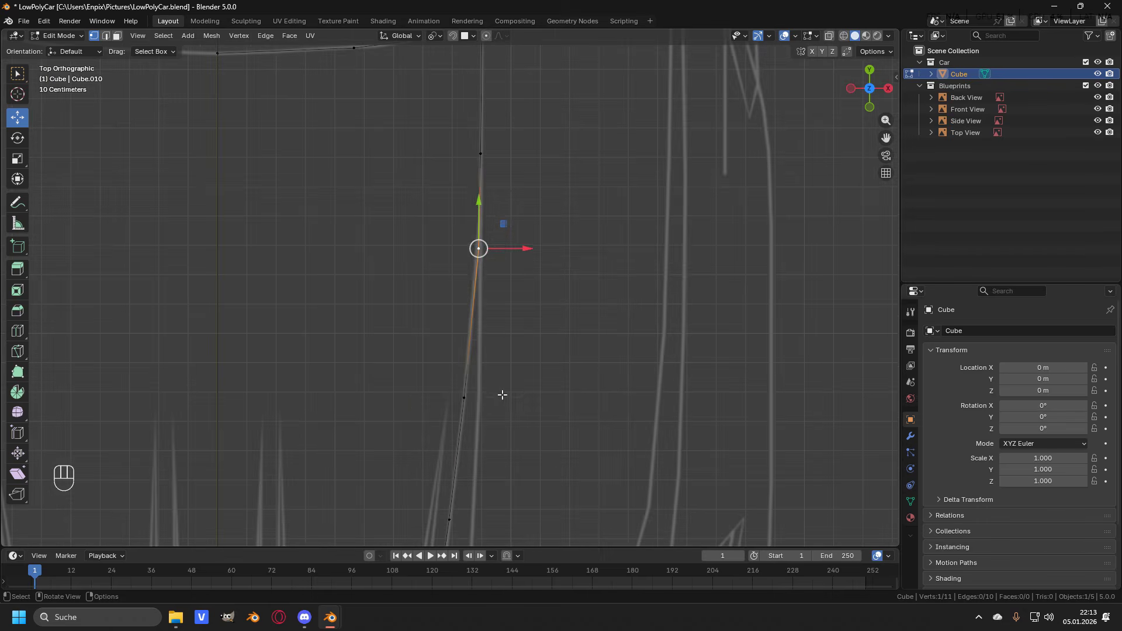
click(511, 318)
scroll(485, 366, up, 1)
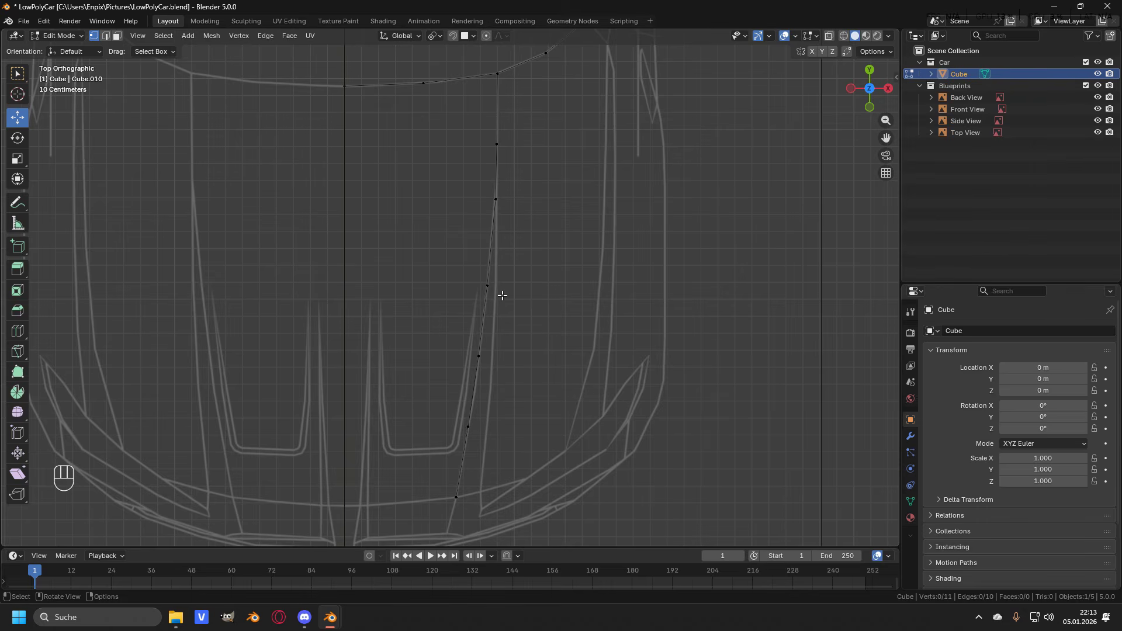
Step: In the right view, lower the rearmost crease vertex along Z onto the side blueprint's hood line
key(KP_3)
scroll(502, 295, up, 5)
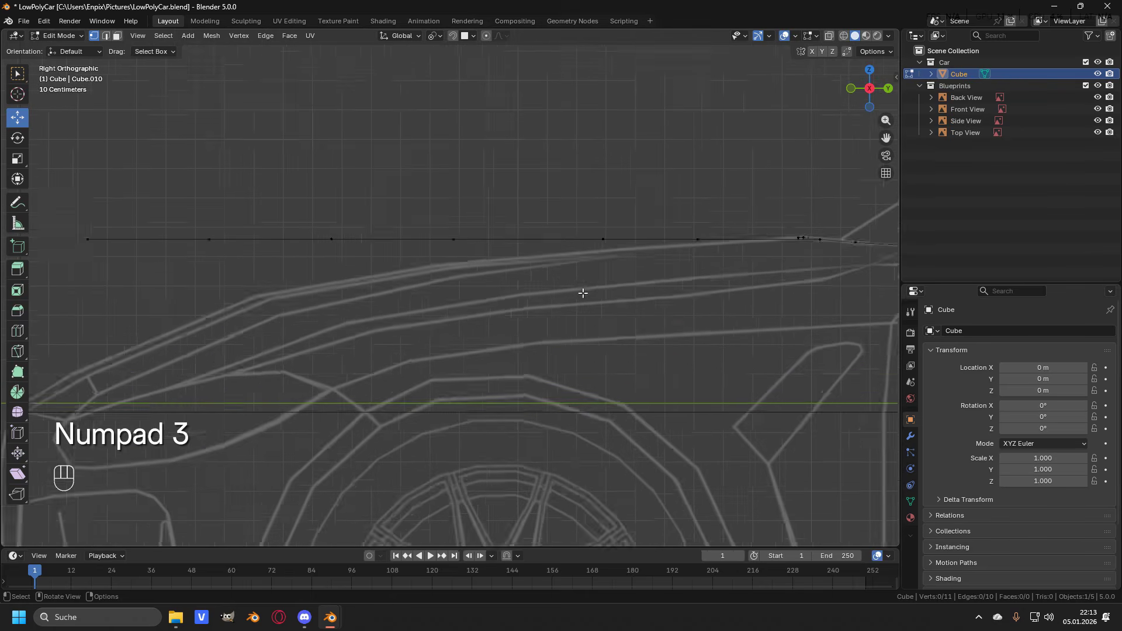
scroll(521, 319, up, 2)
shift+middle_drag(521, 319, 430, 355)
click(573, 266)
key(g)
key(z)
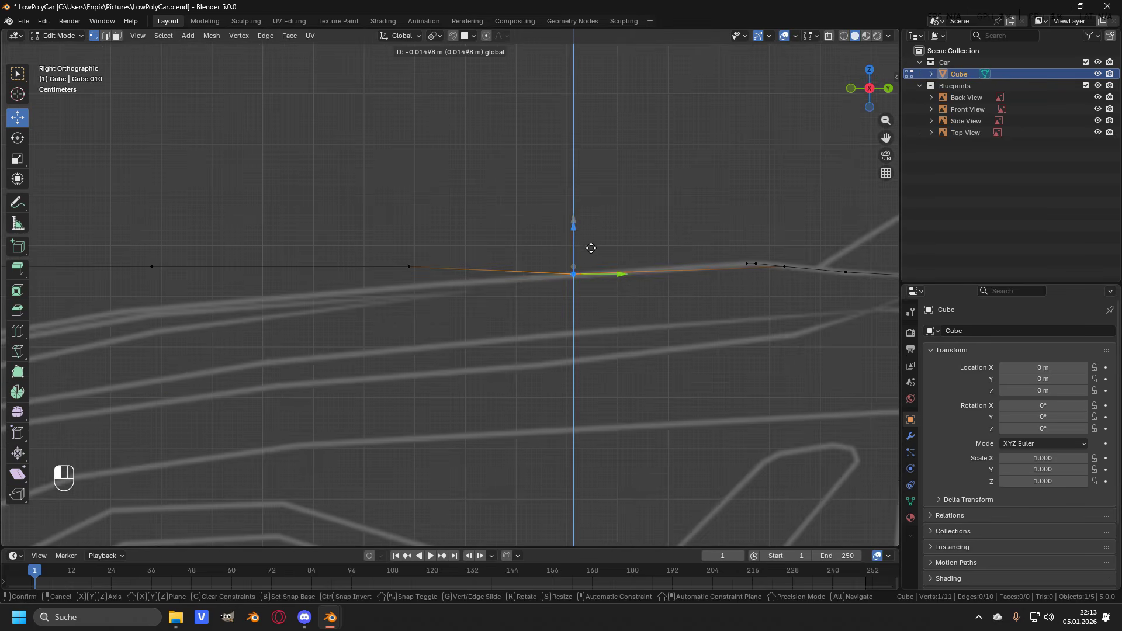
drag(596, 249, 596, 249)
Step: Lower the second and third crease vertices from the rear along Z onto the side blueprint's hood line
shift+middle_drag(432, 263, 529, 253)
scroll(529, 253, up, 1)
click(518, 250)
drag(519, 224, 529, 248)
shift+middle_drag(275, 272, 406, 263)
click(341, 241)
drag(341, 215, 354, 265)
Step: Lower the fourth and fifth crease vertices from the rear along Z onto the descending hood line
scroll(350, 266, down, 1)
shift+middle_drag(88, 286, 265, 255)
scroll(452, 279, down, 1)
scroll(266, 256, up, 2)
click(278, 185)
drag(278, 158, 336, 258)
shift+middle_drag(76, 246, 331, 200)
click(281, 145)
drag(281, 120, 331, 295)
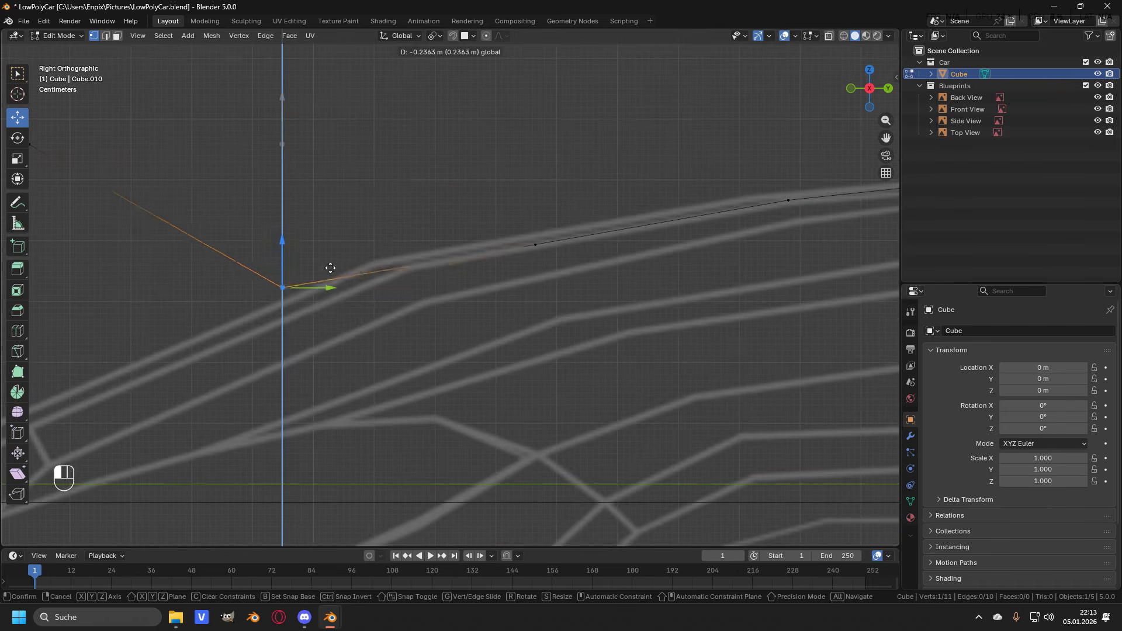
Step: Lower the crease's front end vertex along Z to the upper corner of the hood's front edge and deselect it
shift+middle_drag(64, 234, 335, 178)
click(298, 88)
drag(298, 62, 299, 348)
scroll(351, 345, down, 2)
click(428, 306)
Step: Examine the traced crease against the side and front blueprints, with the whole mesh highlighted in the front view
shift+middle_drag(596, 273, 479, 276)
scroll(409, 303, up, 1)
scroll(479, 276, up, 1)
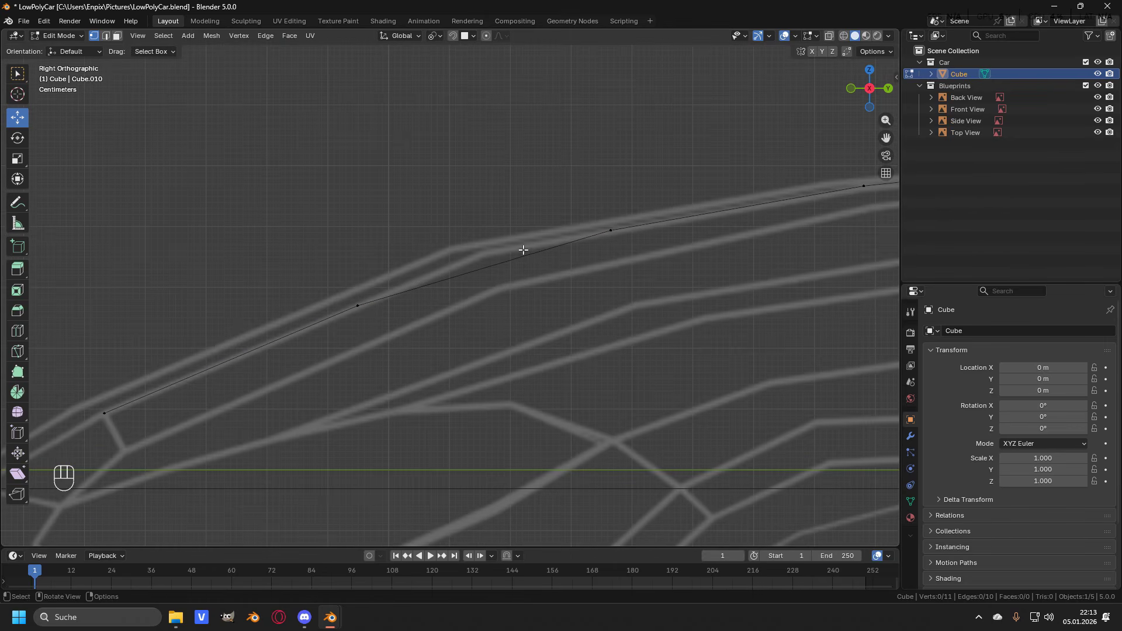
scroll(523, 251, down, 6)
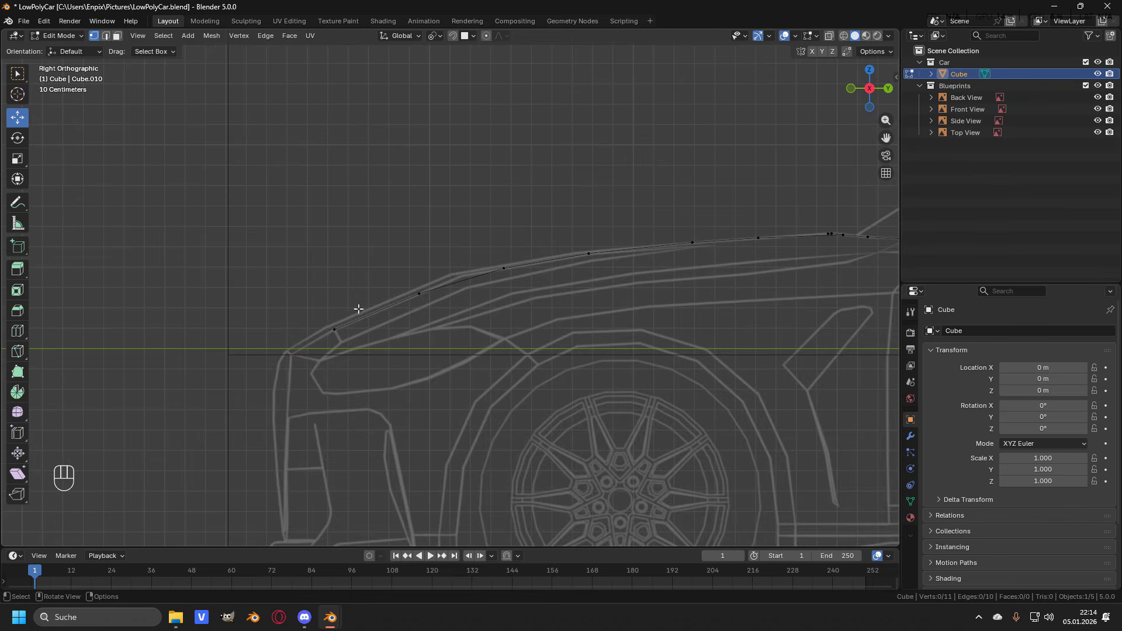
scroll(611, 260, up, 5)
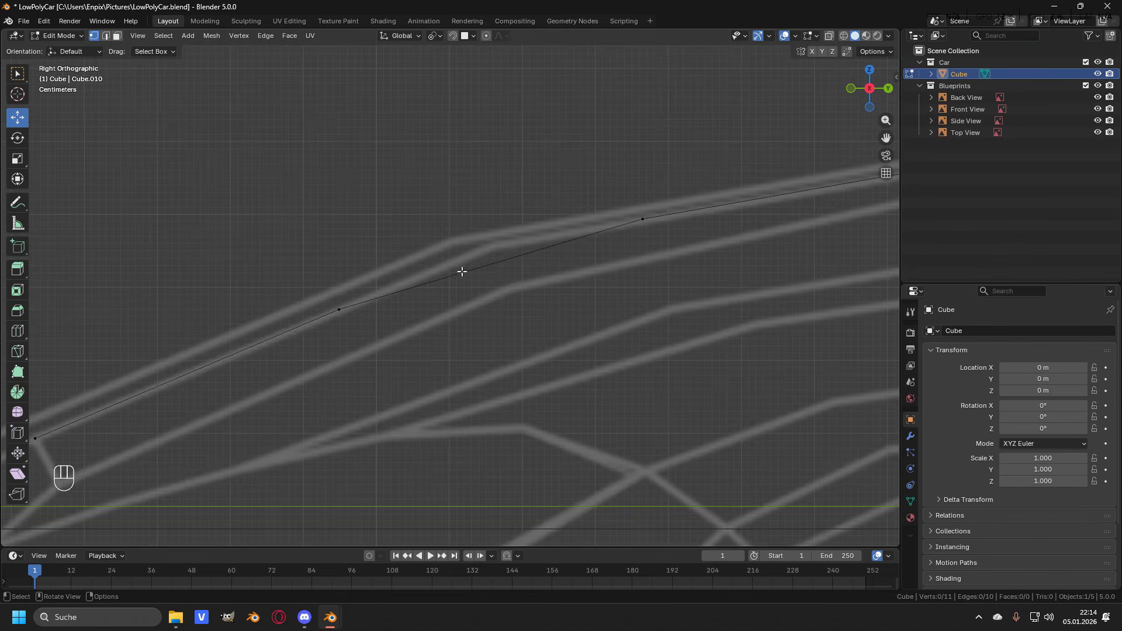
scroll(472, 337, down, 5)
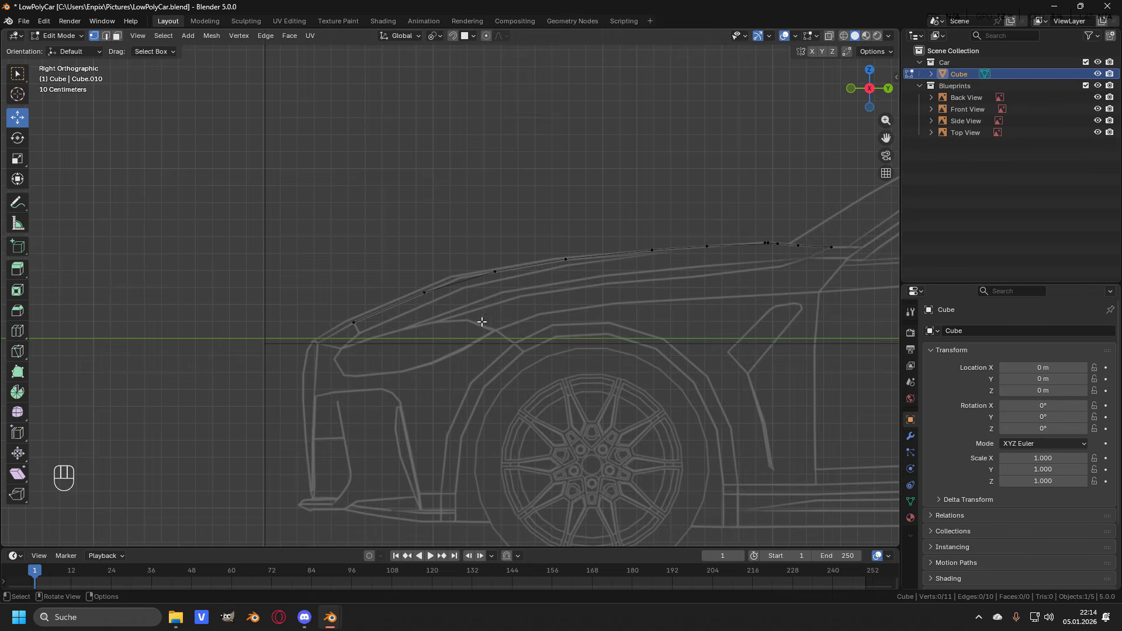
scroll(498, 300, up, 5)
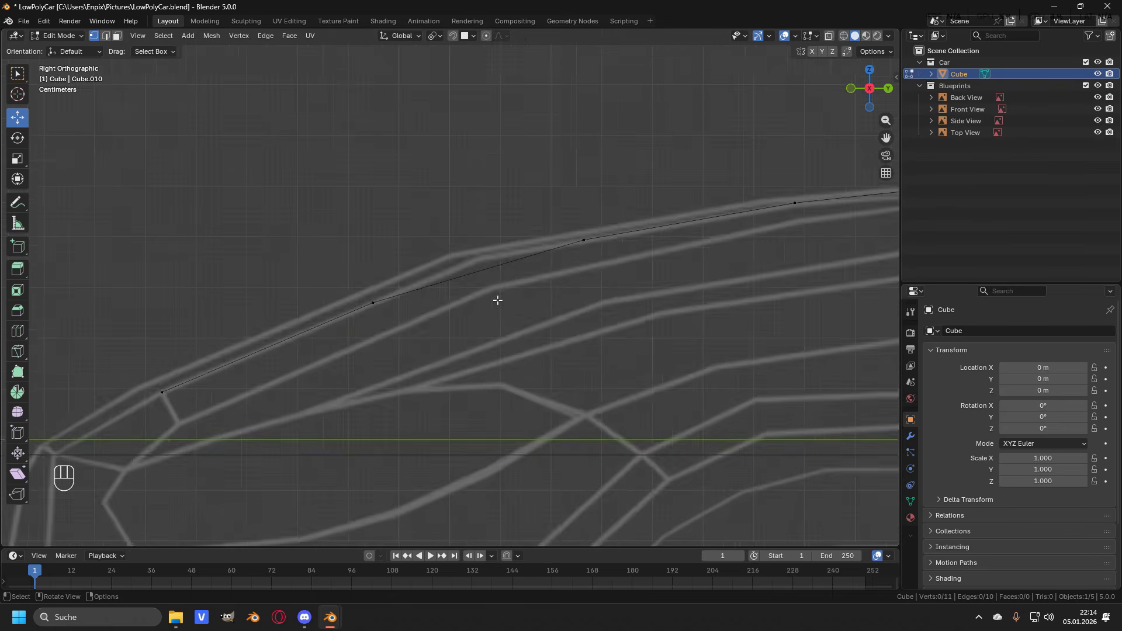
scroll(498, 300, down, 3)
key(KP_1)
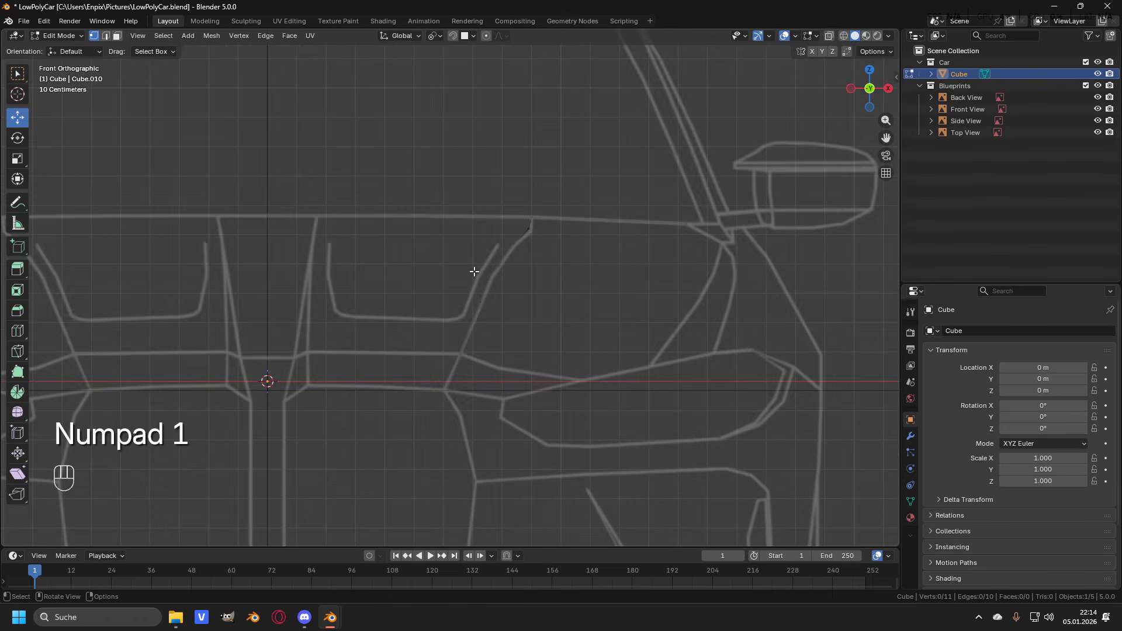
scroll(474, 272, up, 4)
key(a)
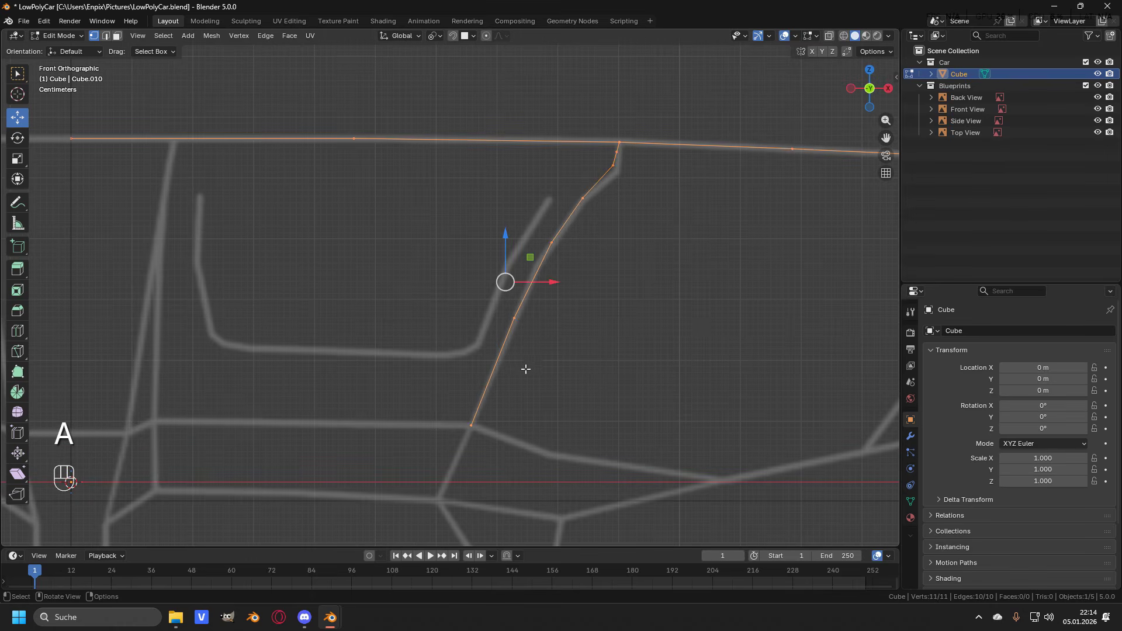
scroll(604, 321, down, 3)
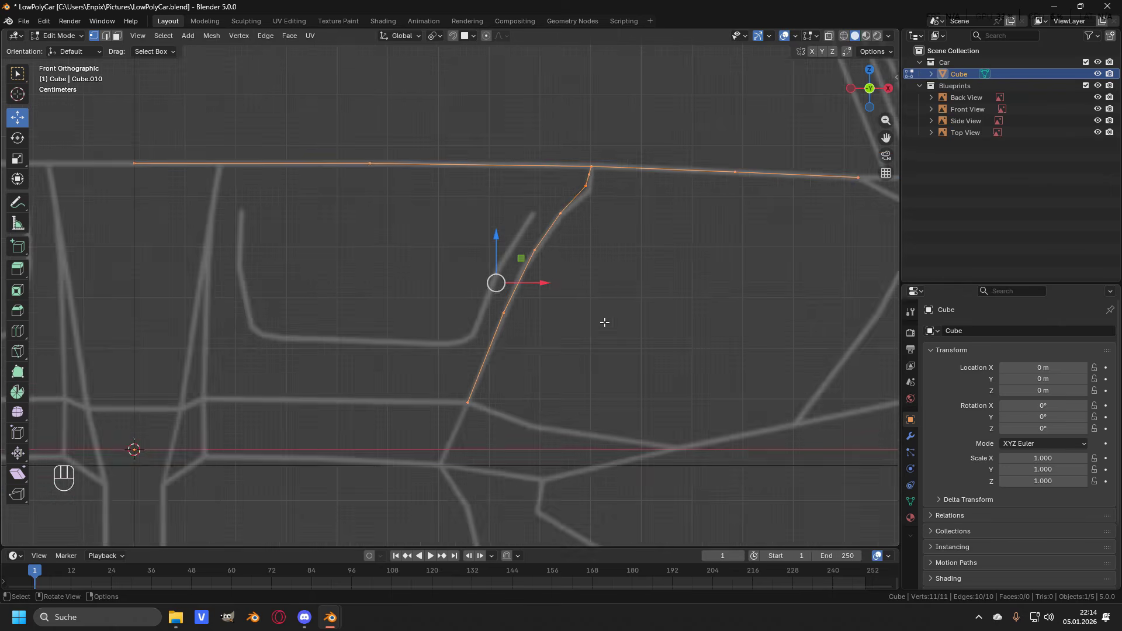
click(646, 307)
Step: In the top view, extrude the vertex at the crease split forward along the outer line, about 0.002 m in X and -0.513 m in Y
key(KP_7)
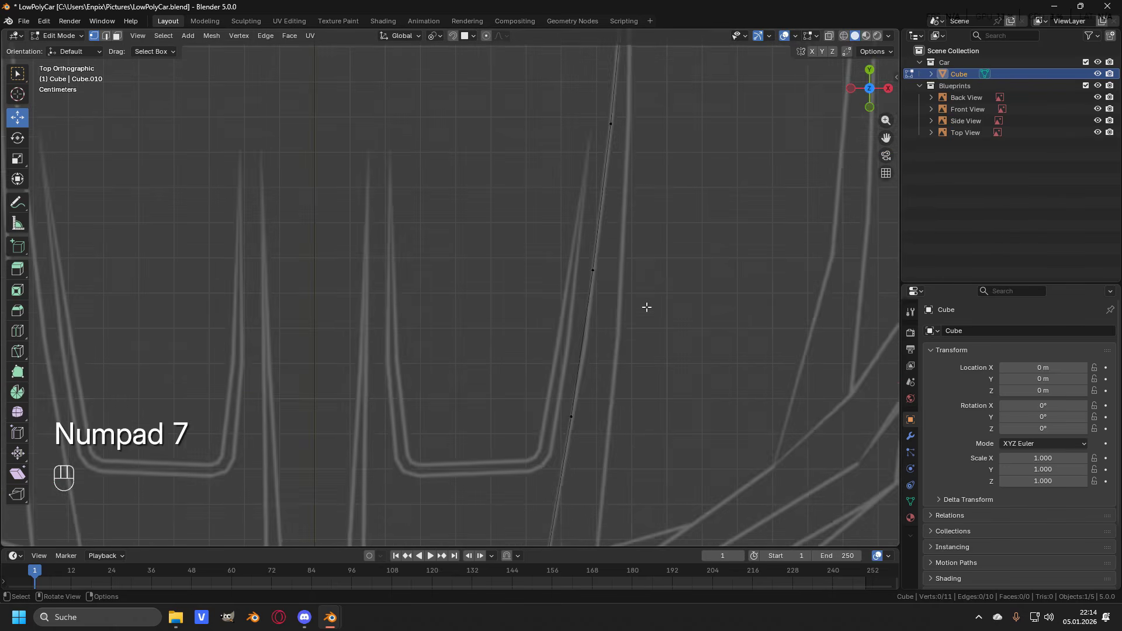
scroll(646, 307, down, 3)
shift+middle_drag(647, 306, 561, 306)
scroll(546, 320, up, 2)
click(533, 172)
shift+middle_drag(534, 174, 512, 223)
scroll(516, 233, up, 2)
click(555, 220)
click(529, 172)
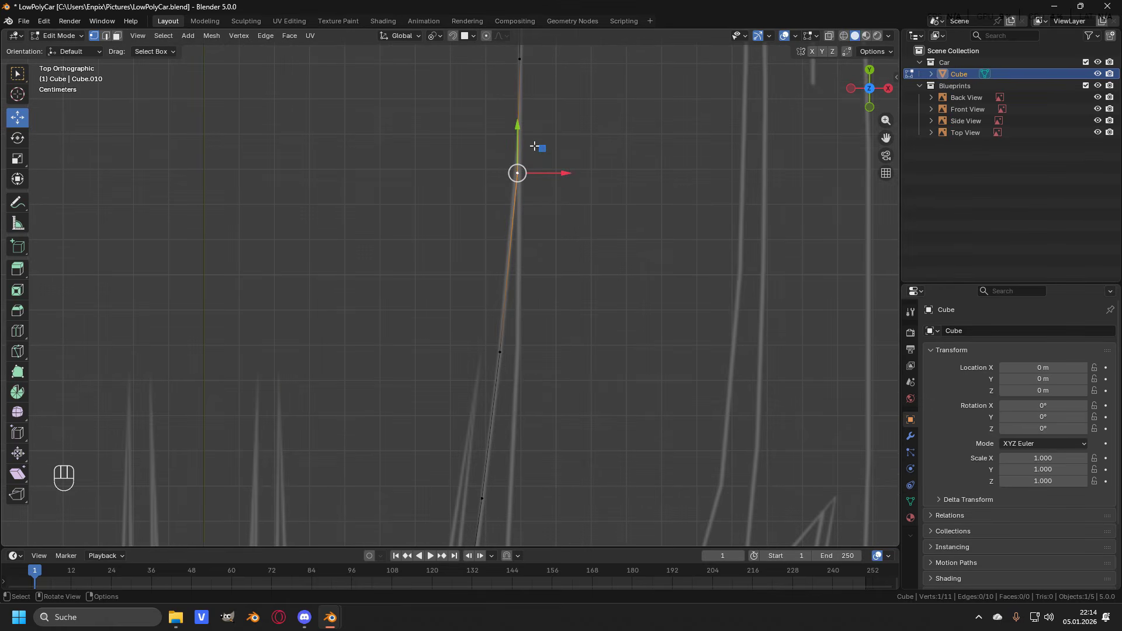
key(e)
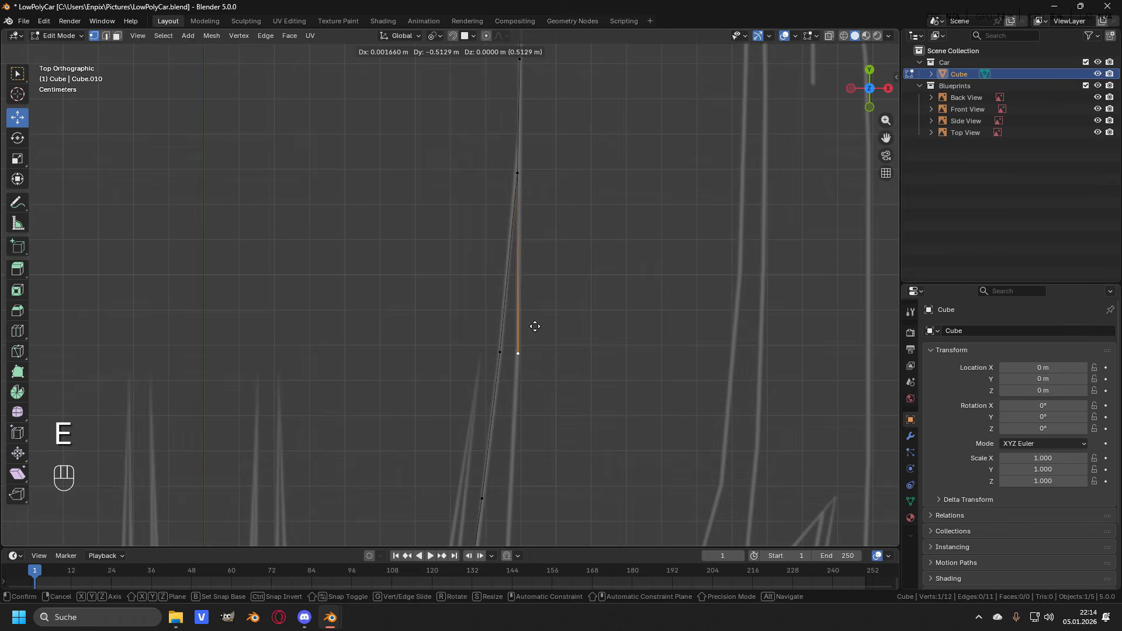
click(535, 326)
Step: Extrude the outer line's end vertex farther forward, about -0.022 m in X and -0.419 m in Y, level with the inner crease vertex
shift+middle_drag(554, 357, 549, 253)
scroll(534, 301, up, 1)
shift+middle_drag(534, 300, 525, 221)
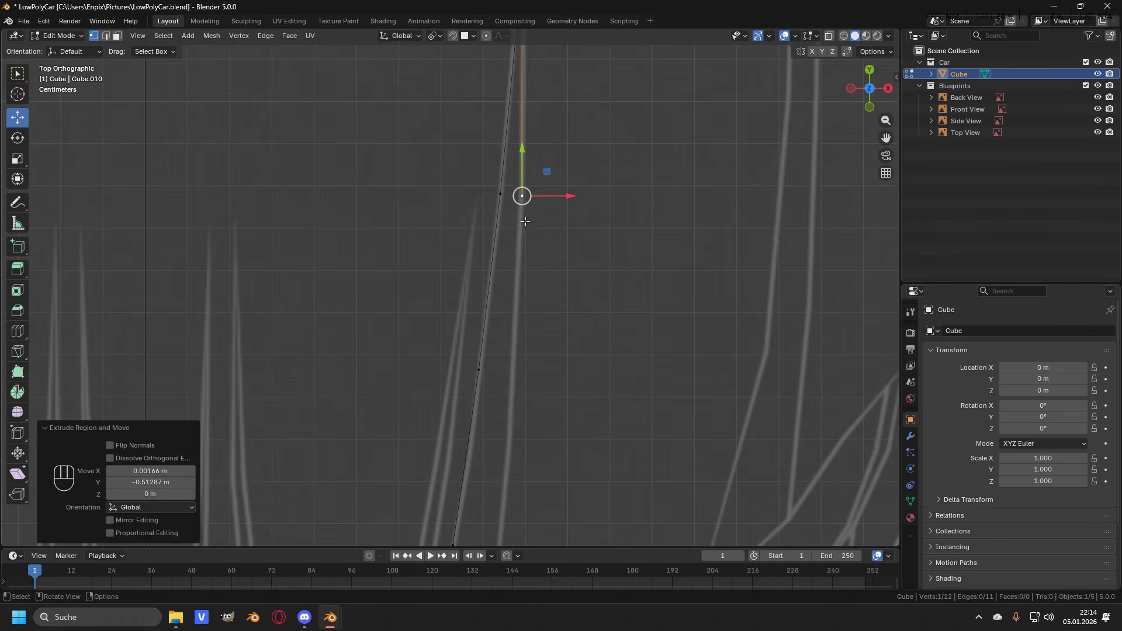
key(e)
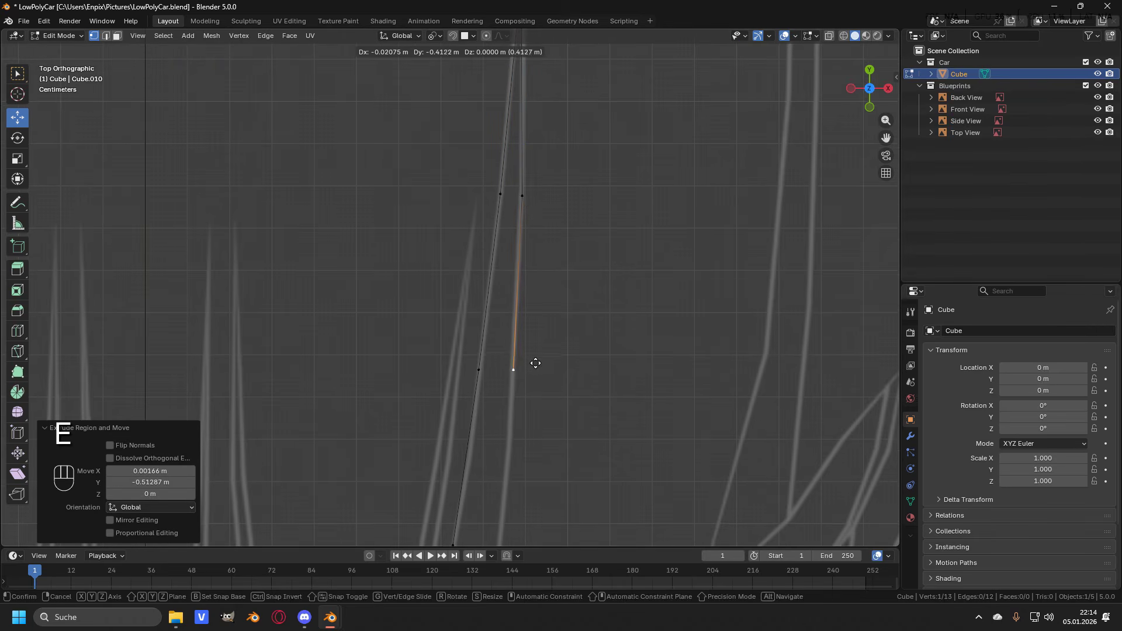
click(535, 365)
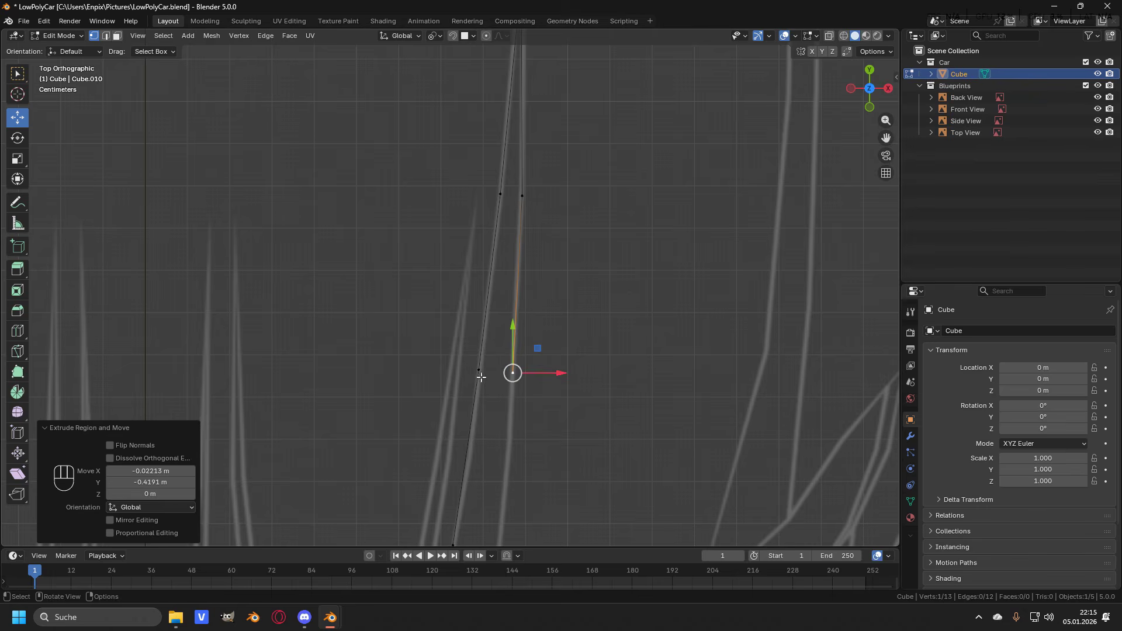
Step: Extrude two more outer-line vertices, the first about -0.033 m in X and -0.416 m in Y, the second onto the hood's front edge
shift+middle_drag(489, 356, 527, 128)
key(e)
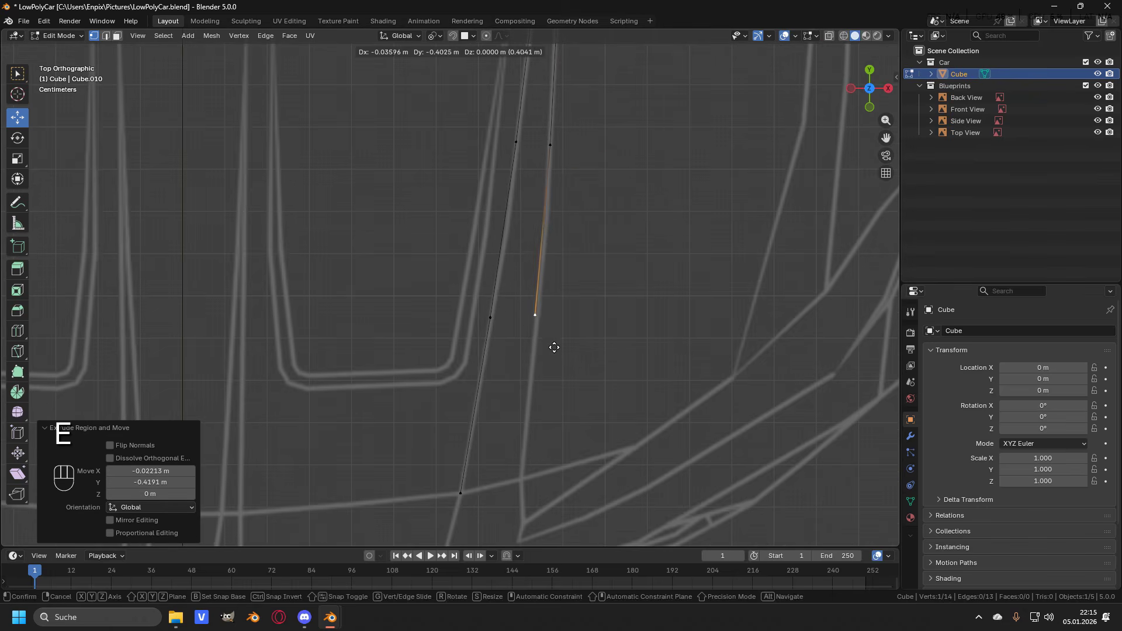
click(555, 353)
shift+middle_drag(555, 353, 552, 228)
key(e)
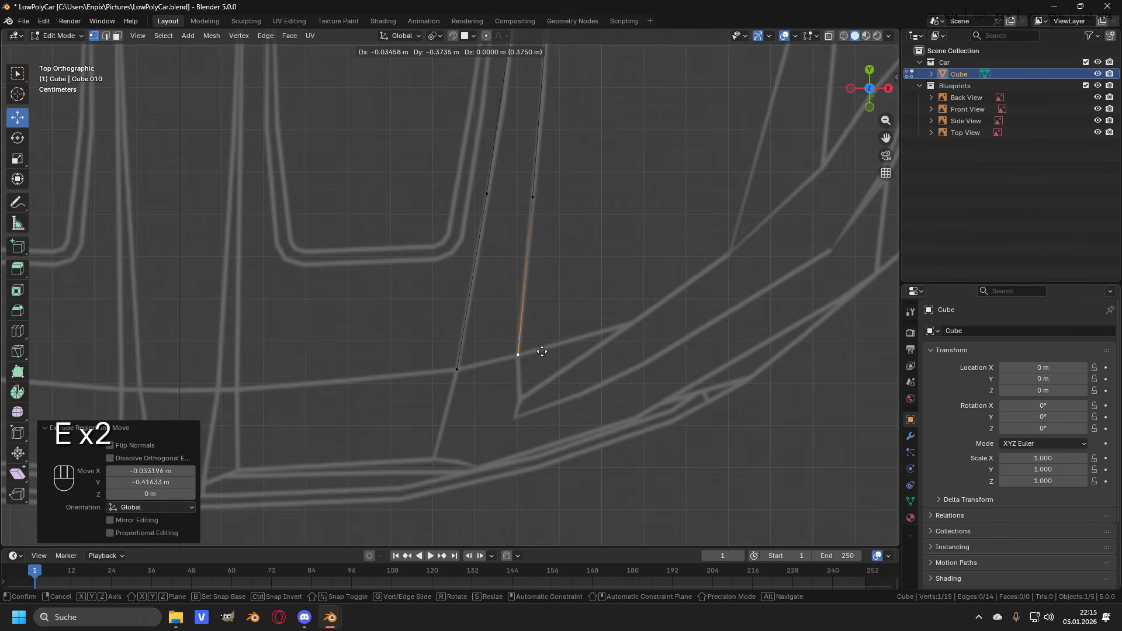
click(542, 351)
Step: Compare the paired vertices of the outer and inner crease lines in the top view, working back from the hood's front edge
shift+click(457, 369)
click(532, 197)
shift+click(487, 194)
shift+middle_drag(548, 61, 523, 223)
click(521, 184)
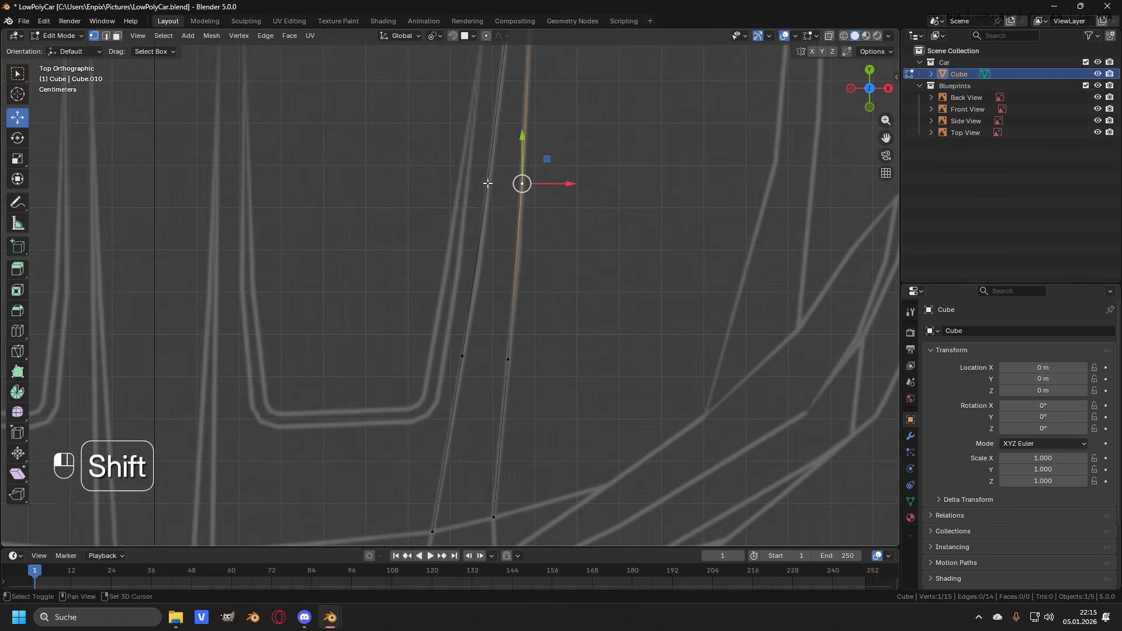
shift+click(488, 182)
shift+middle_drag(529, 52, 515, 216)
click(518, 170)
shift+click(496, 168)
shift+middle_drag(571, 166, 513, 265)
scroll(568, 291, down, 1)
Step: In the side view, lower the outer-line vertices onto the blueprint's lower crease line, moving the front one about -0.489 m in Z
click(513, 296)
key(KP_3)
drag(442, 126, 465, 174)
shift+middle_drag(347, 205, 513, 206)
drag(409, 157, 157, 332)
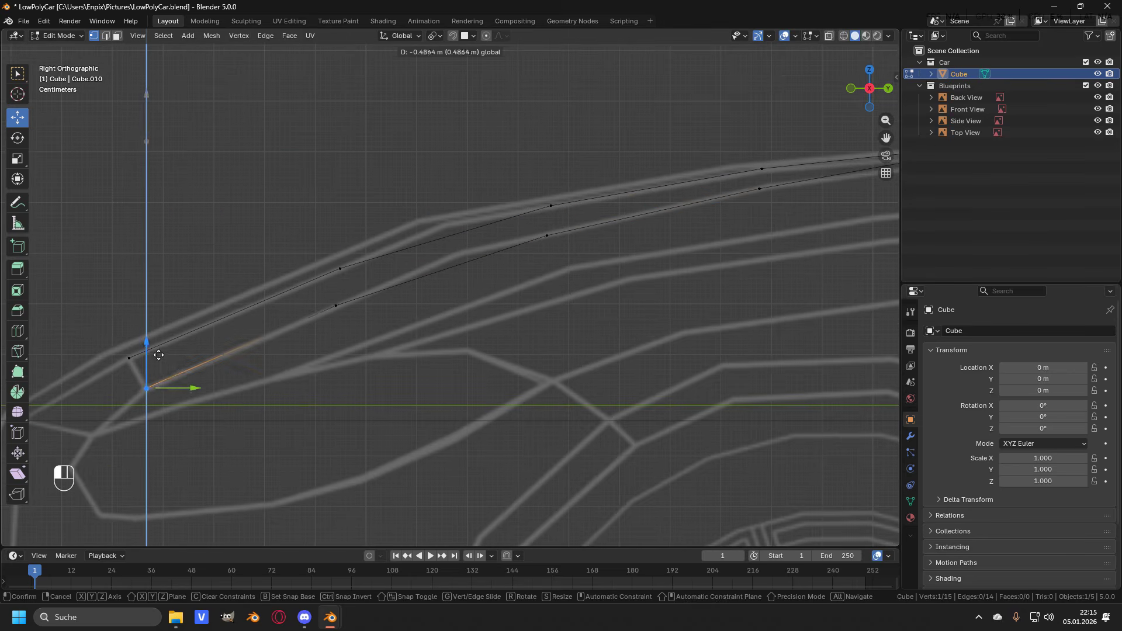
click(155, 356)
Step: Examine the lowered outer line against the front, top and side blueprints
scroll(270, 333, down, 3)
key(KP_1)
scroll(420, 270, up, 2)
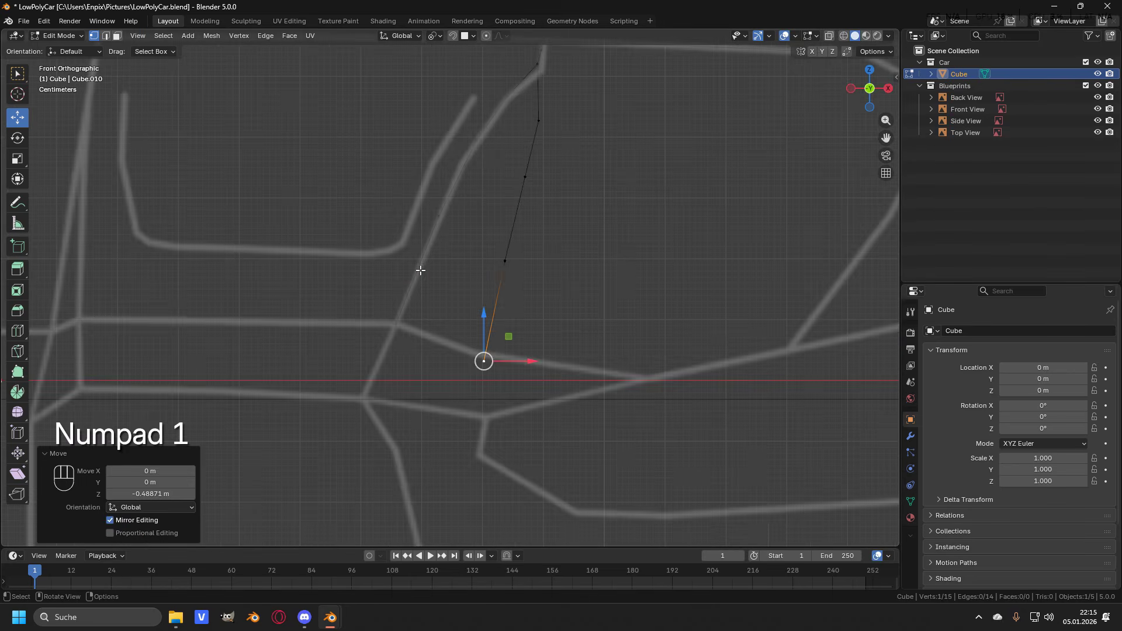
scroll(518, 300, down, 2)
click(501, 335)
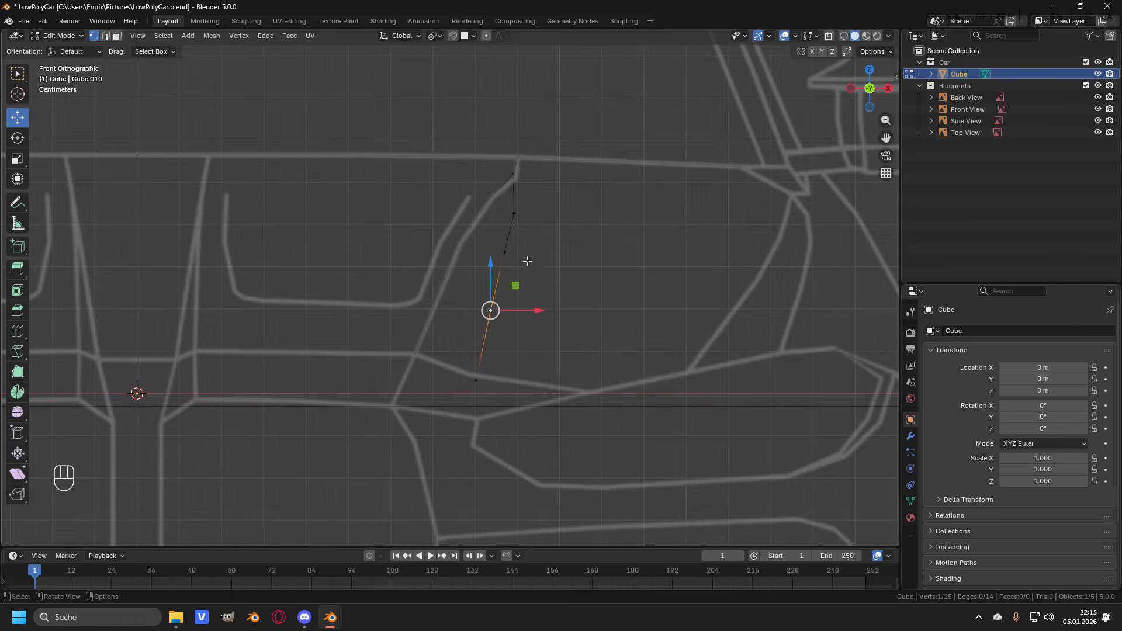
click(519, 288)
key(KP_7)
shift+middle_drag(531, 246, 498, 356)
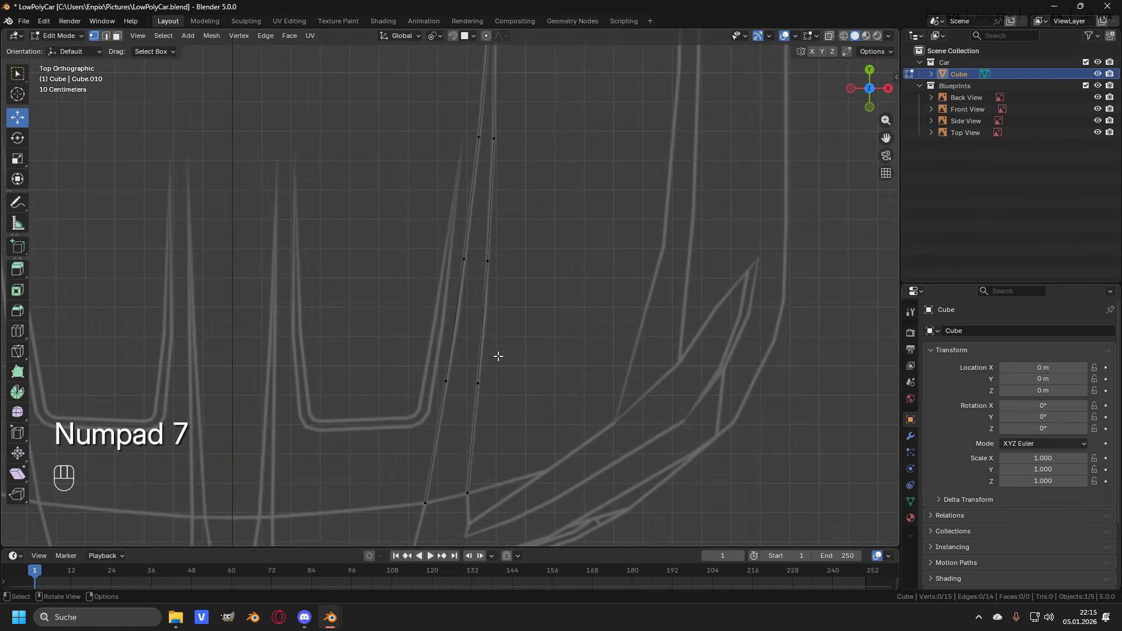
key(KP_3)
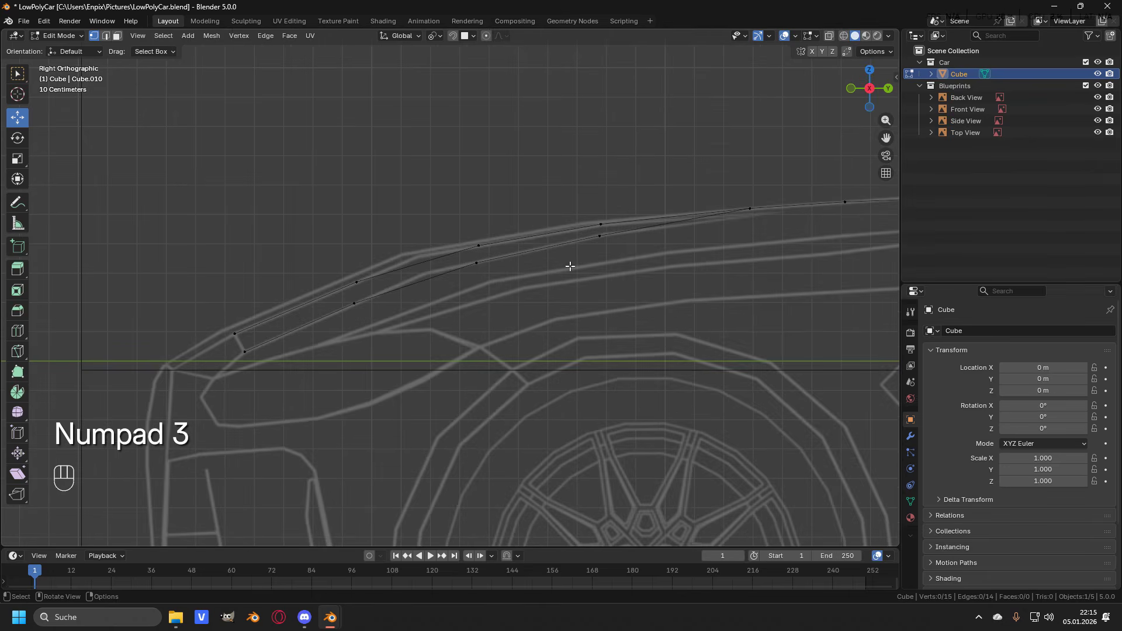
Step: Fill a face between the four frontmost vertices of the inner and outer crease lines
scroll(569, 266, down, 1)
middle_drag(357, 310, 366, 348)
shift+click(363, 354)
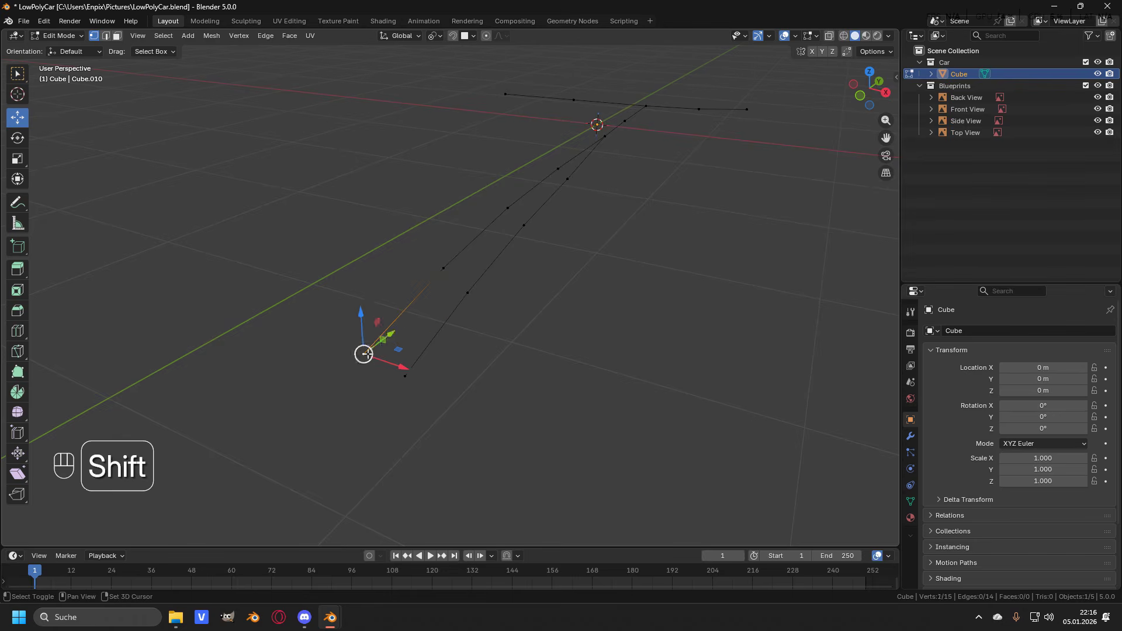
shift+click(405, 376)
shift+click(467, 292)
shift+click(444, 266)
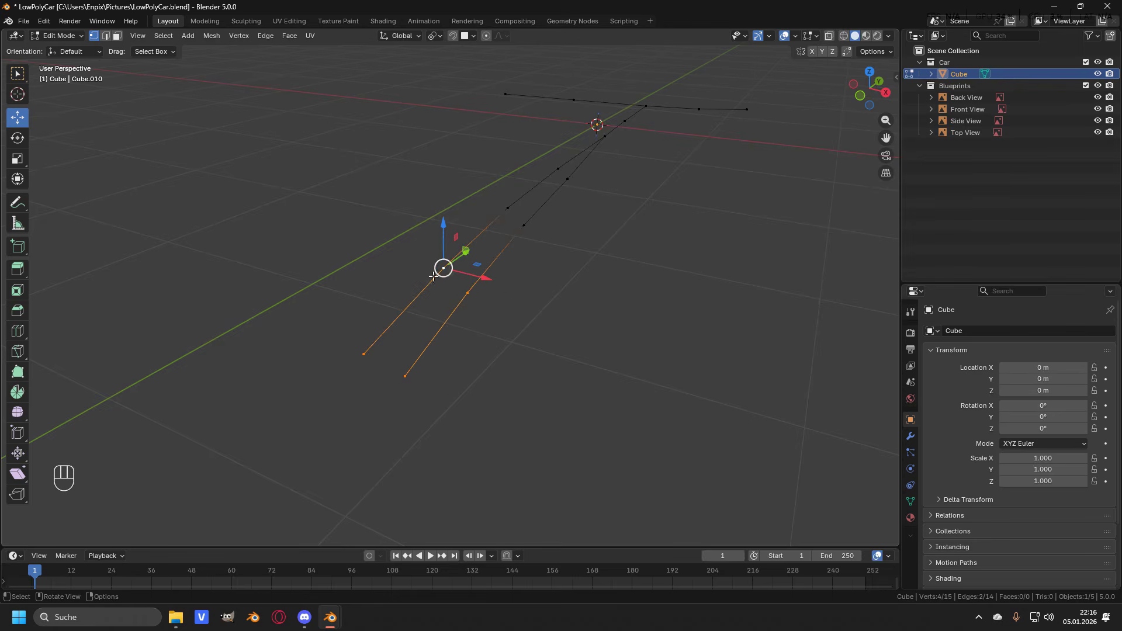
key(f)
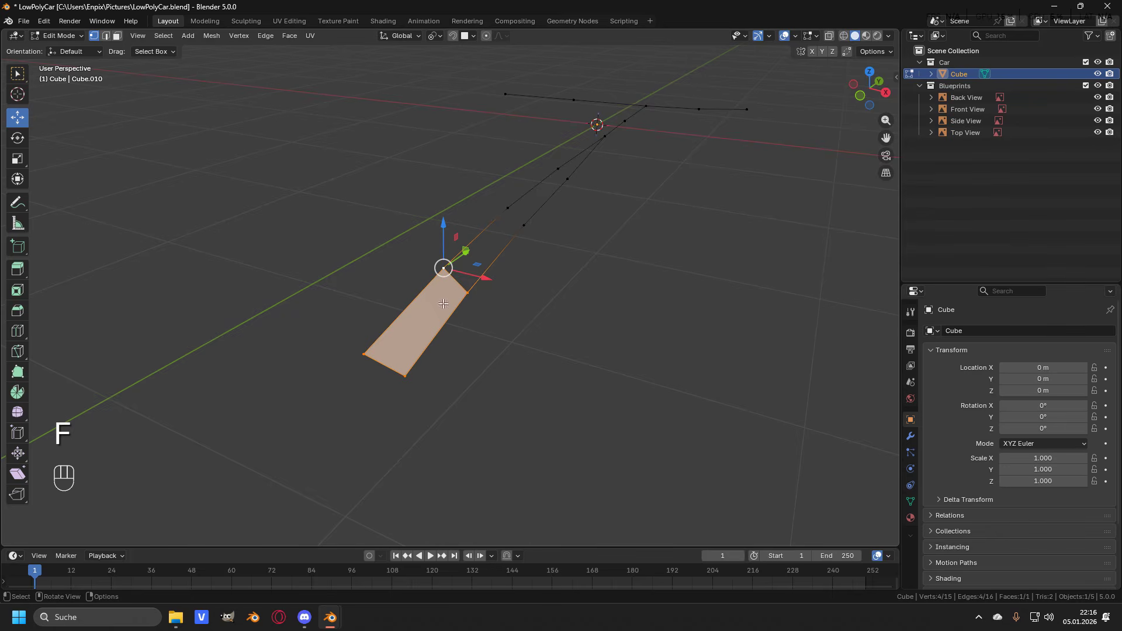
Step: Fill the three remaining gaps between the crease lines, continuing from the front face back to the split vertex
click(528, 314)
middle_drag(527, 314, 368, 318)
shift+click(388, 317)
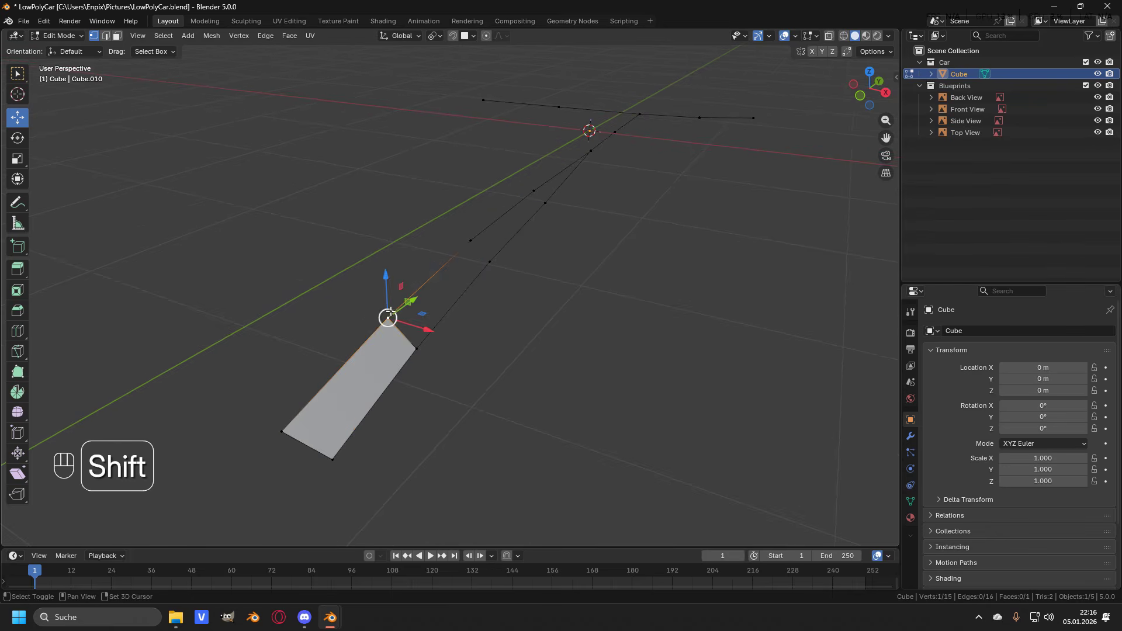
shift+click(419, 345)
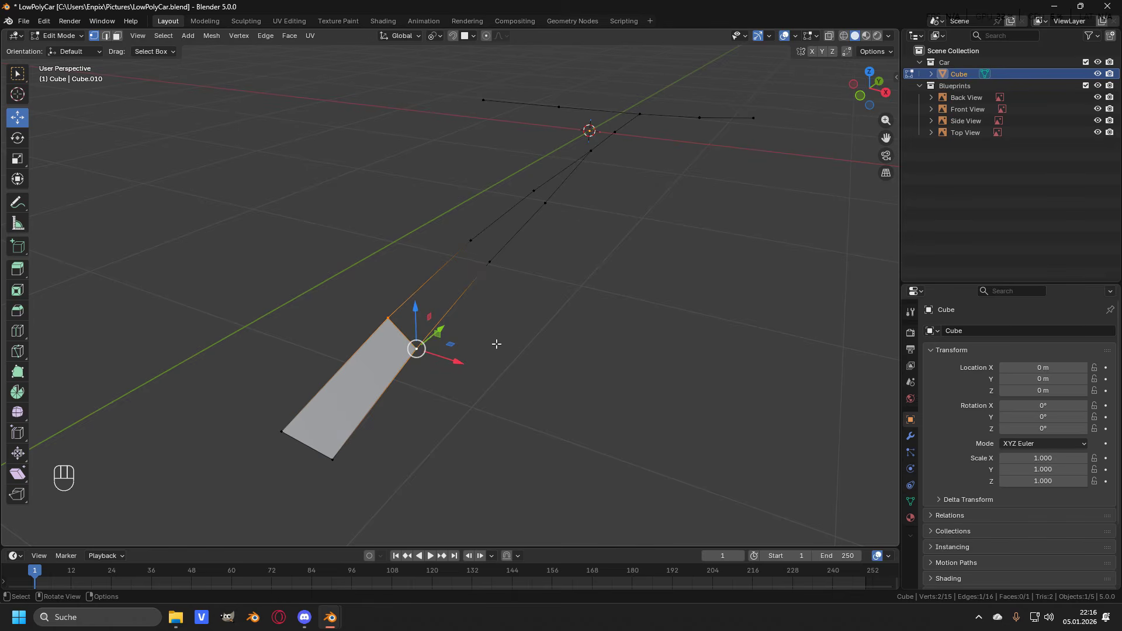
key(f)
key(f)
key(f)
shift+middle_drag(548, 283, 564, 222)
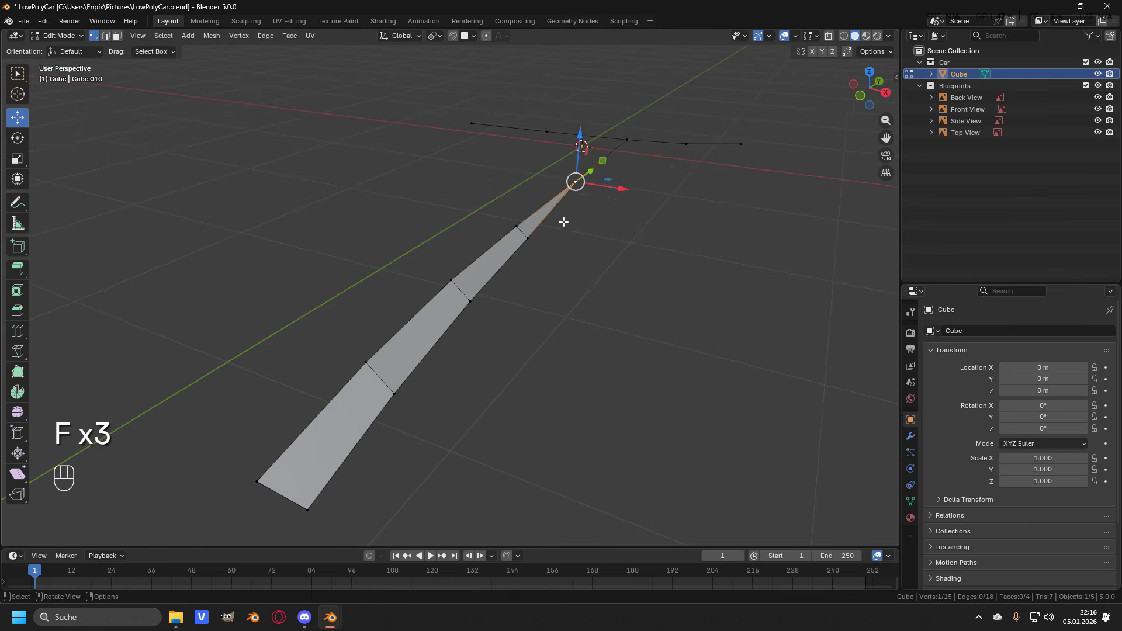
Step: In the top view, extrude the strip's inner front vertex about -0.515 m in X and -0.048 m in Y, and nudge it onto the blueprint line intersection
key(alt+a)
middle_drag(576, 183, 546, 232)
key(KP_7)
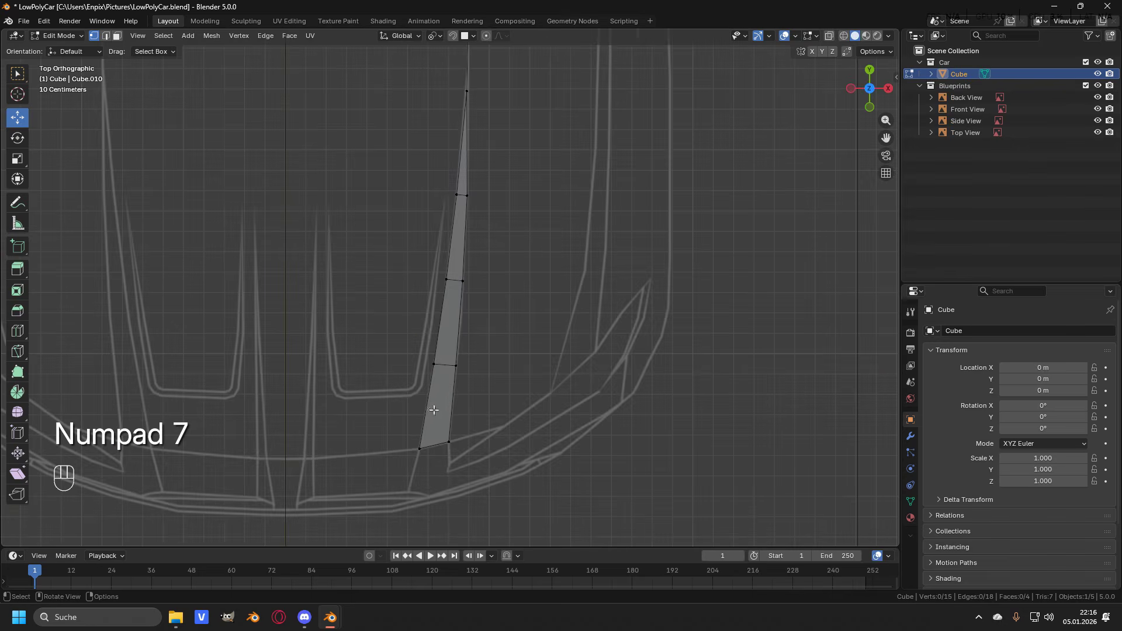
click(419, 449)
shift+middle_drag(419, 449, 657, 349)
key(e)
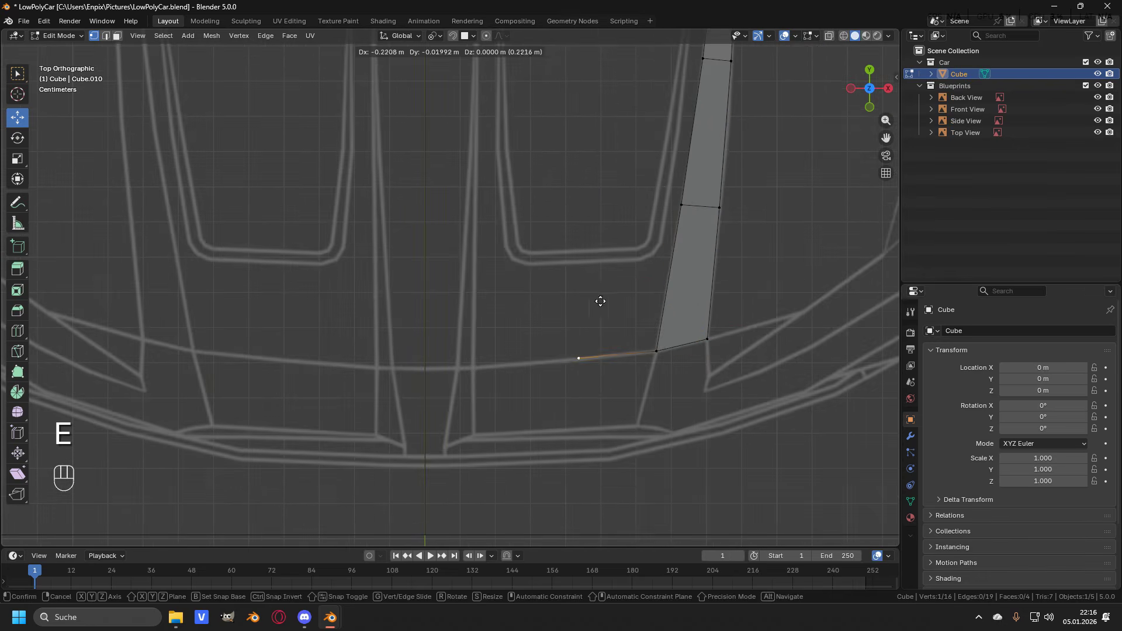
click(509, 310)
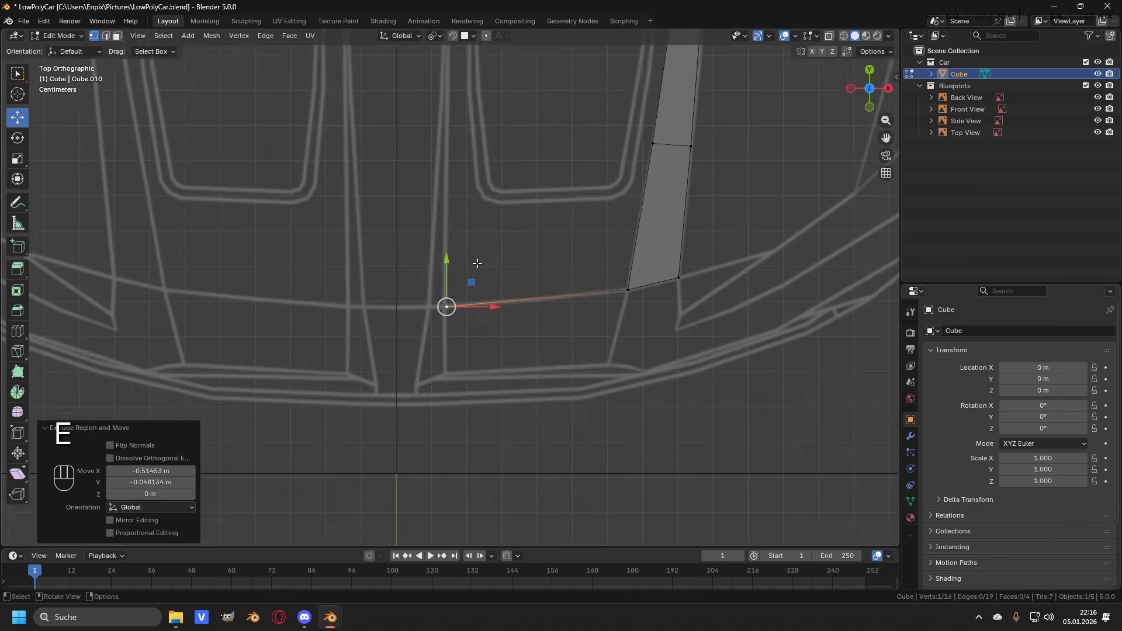
scroll(469, 334, up, 8)
key(g)
click(468, 335)
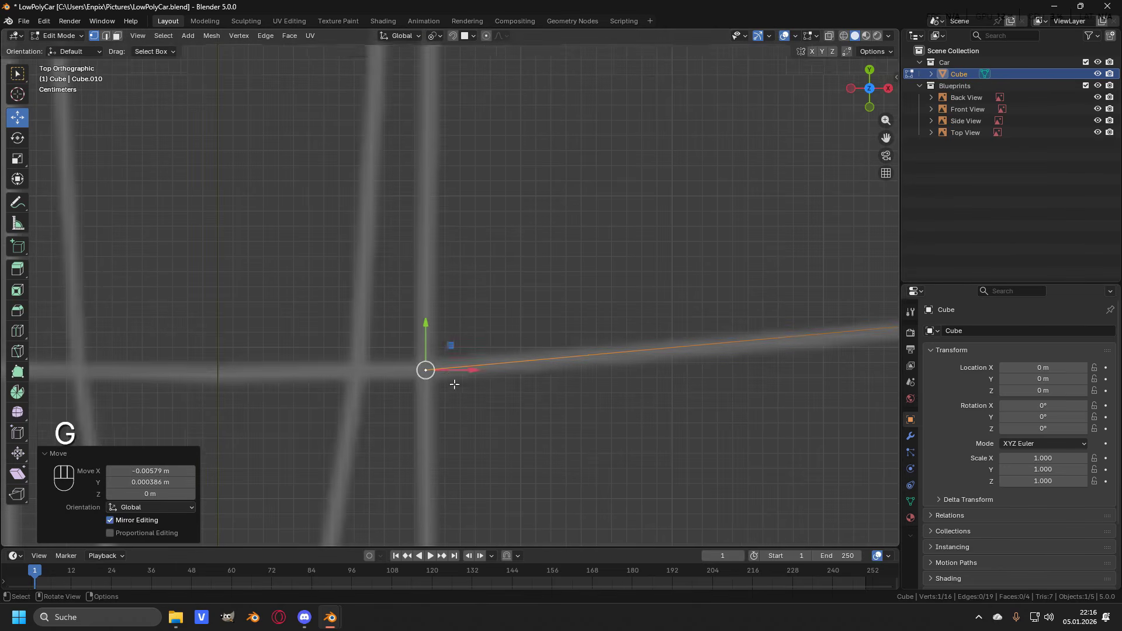
scroll(453, 374, down, 6)
shift+scroll(513, 346, up, 4)
scroll(493, 278, down, 2)
scroll(489, 293, up, 2)
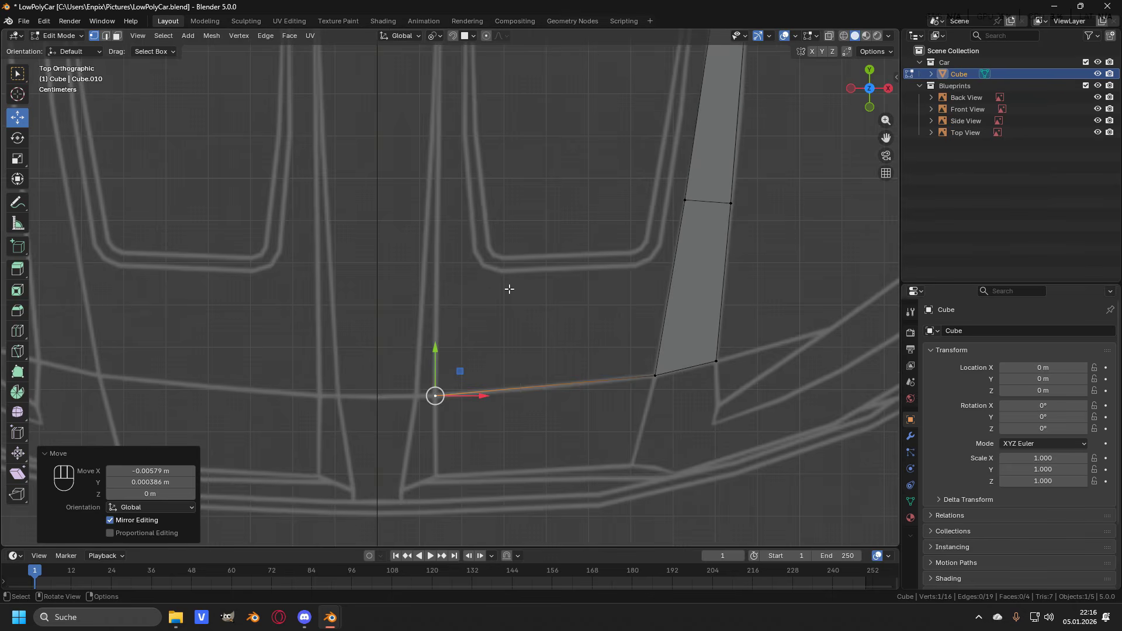
Step: Raise the new vertex slightly onto the hood's front line in the front view, and check its position in the side view
key(KP_1)
shift+scroll(511, 288, down, 3)
scroll(472, 265, up, 2)
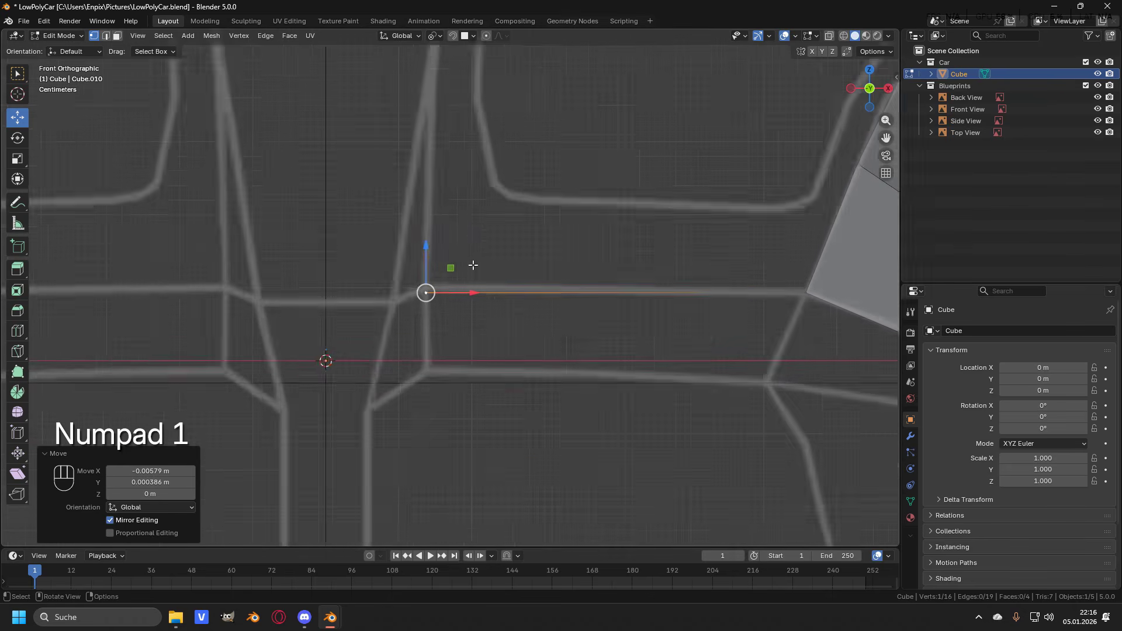
scroll(473, 265, up, 4)
drag(399, 257, 433, 288)
scroll(446, 299, down, 3)
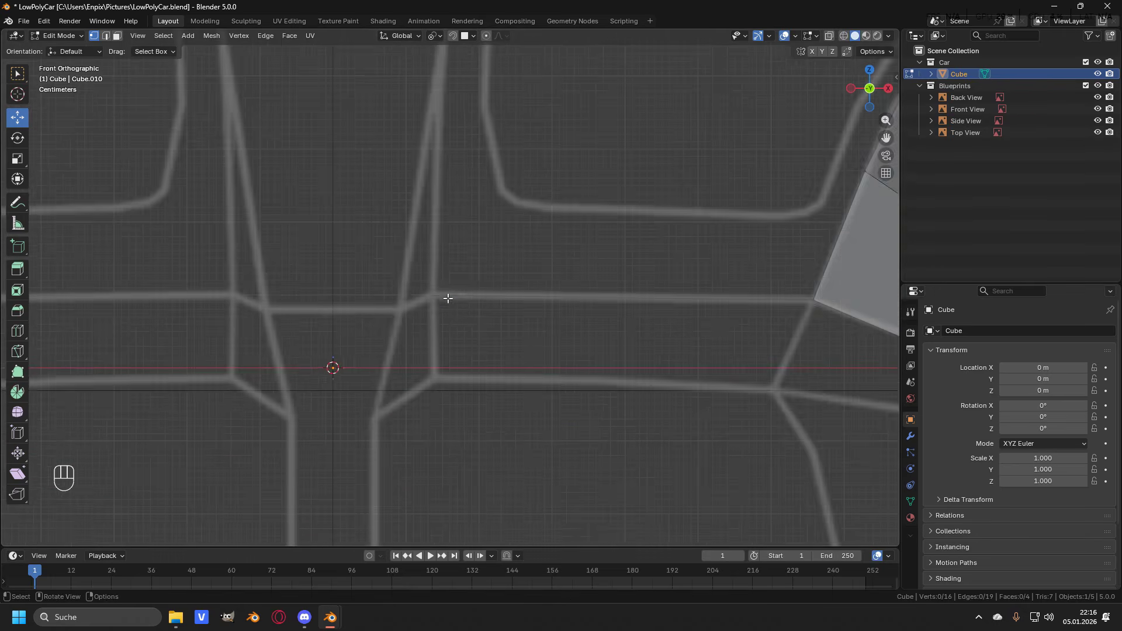
key(KP_3)
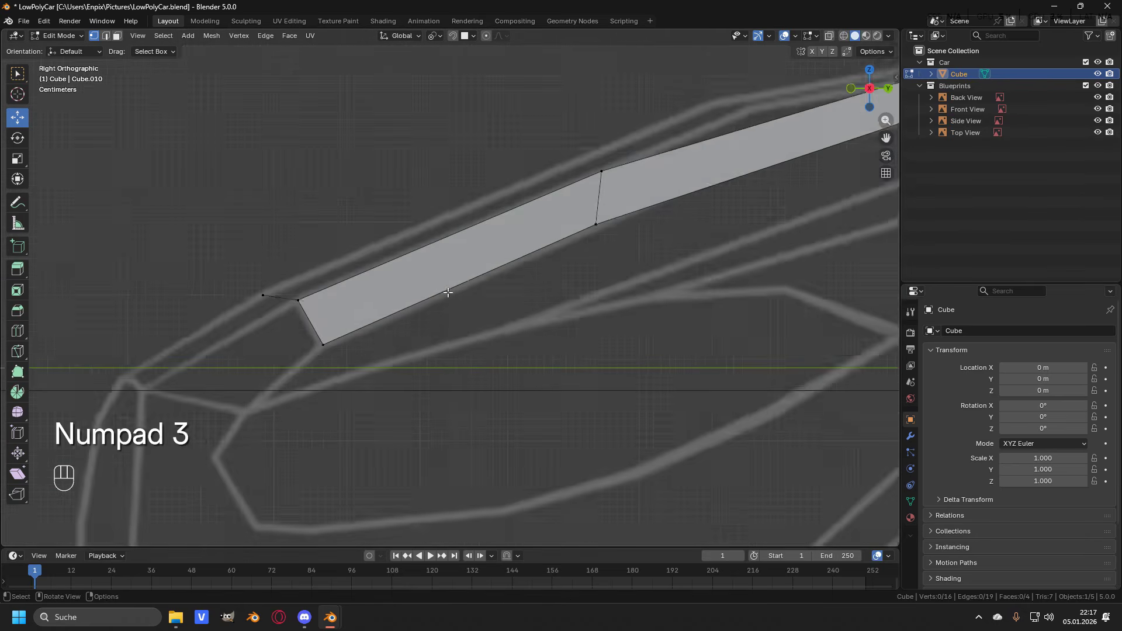
scroll(448, 292, up, 2)
shift+middle_drag(222, 301, 436, 289)
scroll(435, 290, up, 2)
click(373, 287)
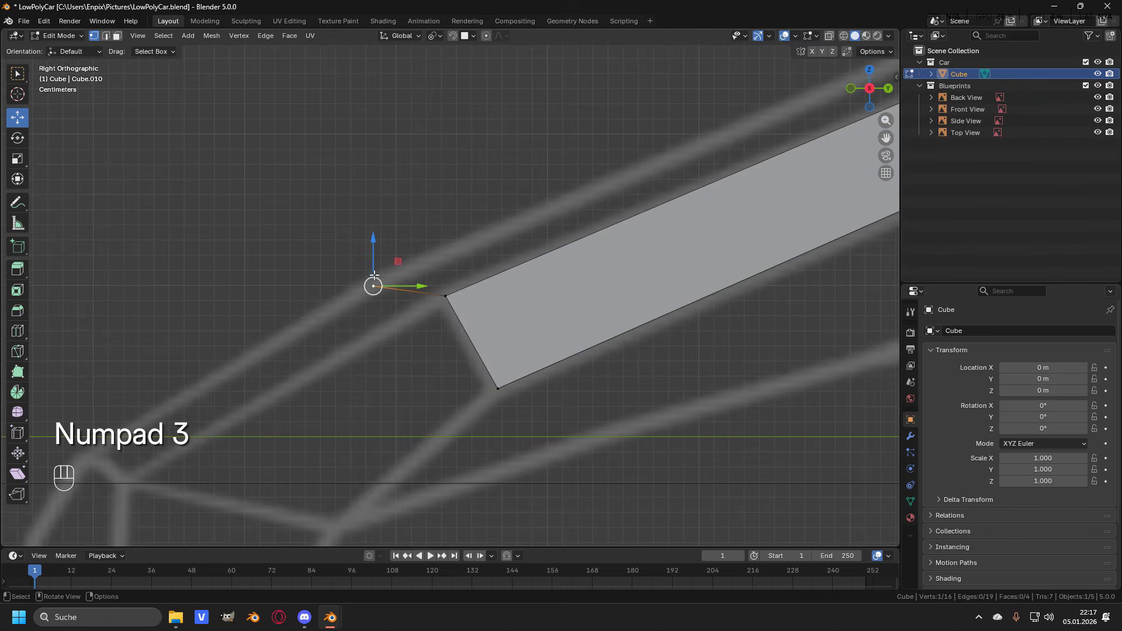
scroll(383, 286, down, 3)
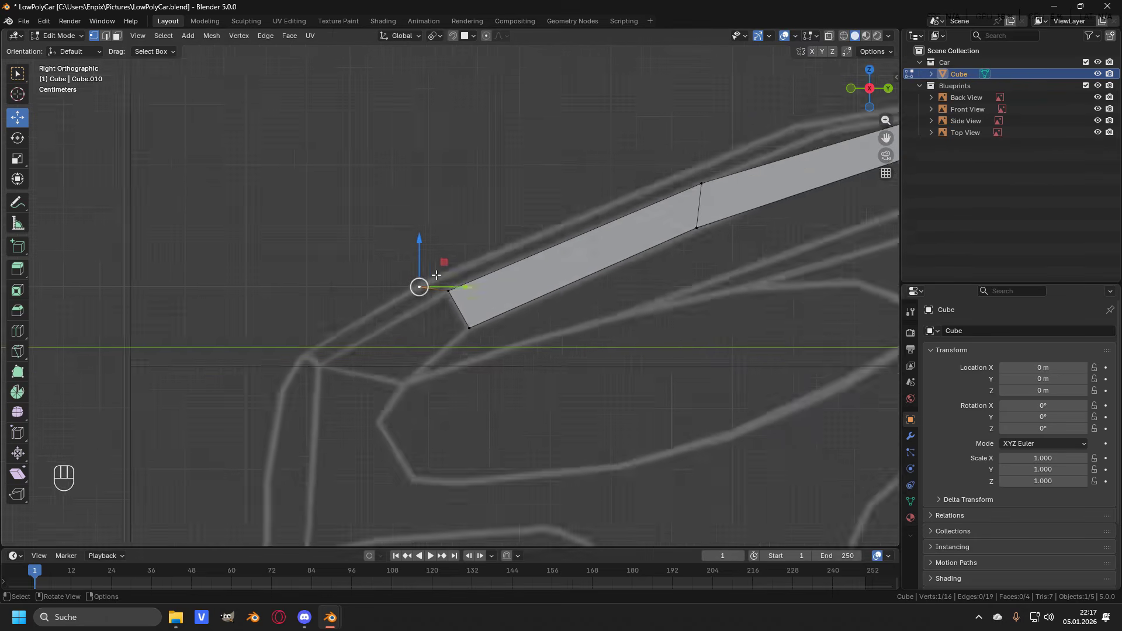
Step: In the top view, select the five-vertex crease path behind the front face and extrude it about -0.585 m in X and -0.017 m in Y
key(KP_7)
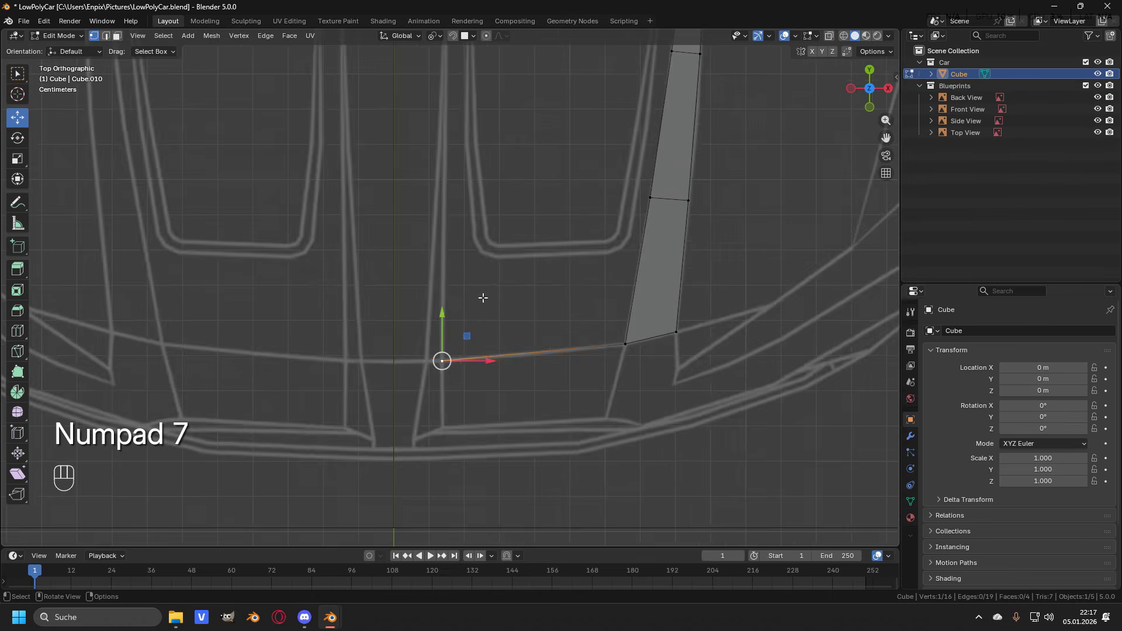
shift+middle_drag(514, 252, 533, 375)
mouse_move(467, 419)
shift+middle_down()
mouse_move(467, 433)
mouse_move(456, 428)
shift+middle_up()
scroll(456, 429, down, 1)
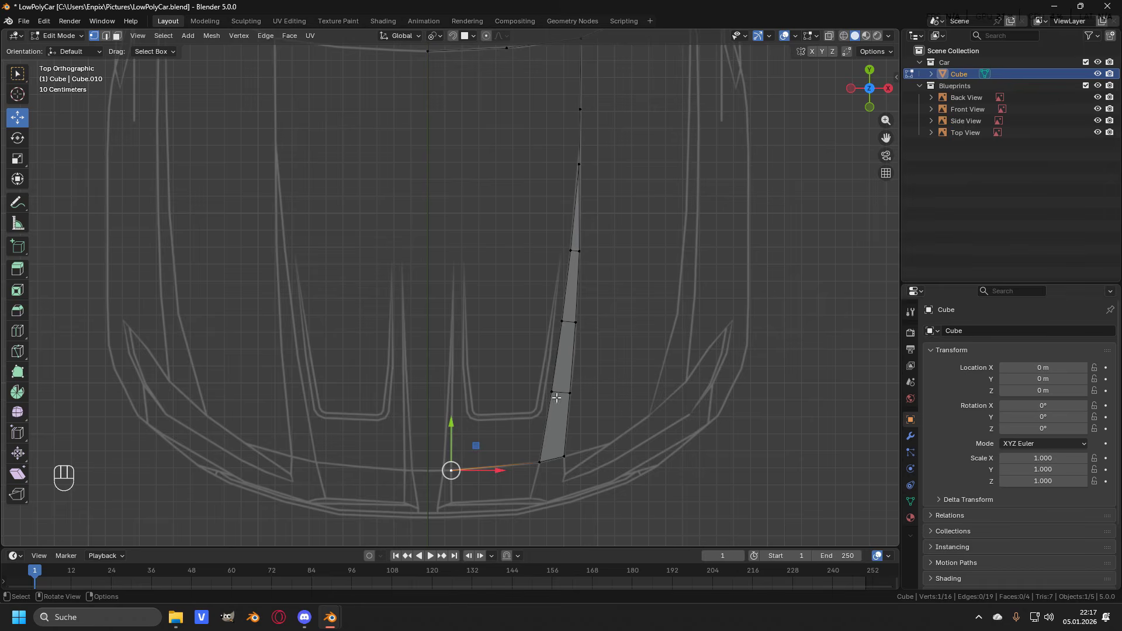
mouse_move(579, 246)
shift+middle_down()
mouse_move(586, 300)
mouse_move(581, 241)
shift+middle_up()
scroll(582, 240, down, 1)
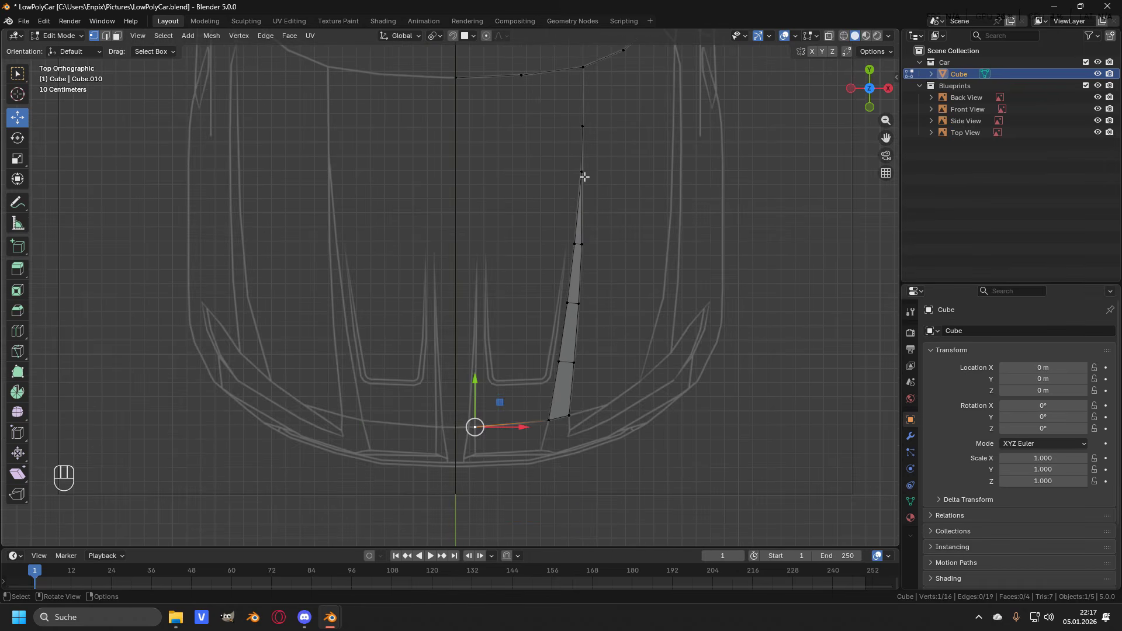
click(585, 124)
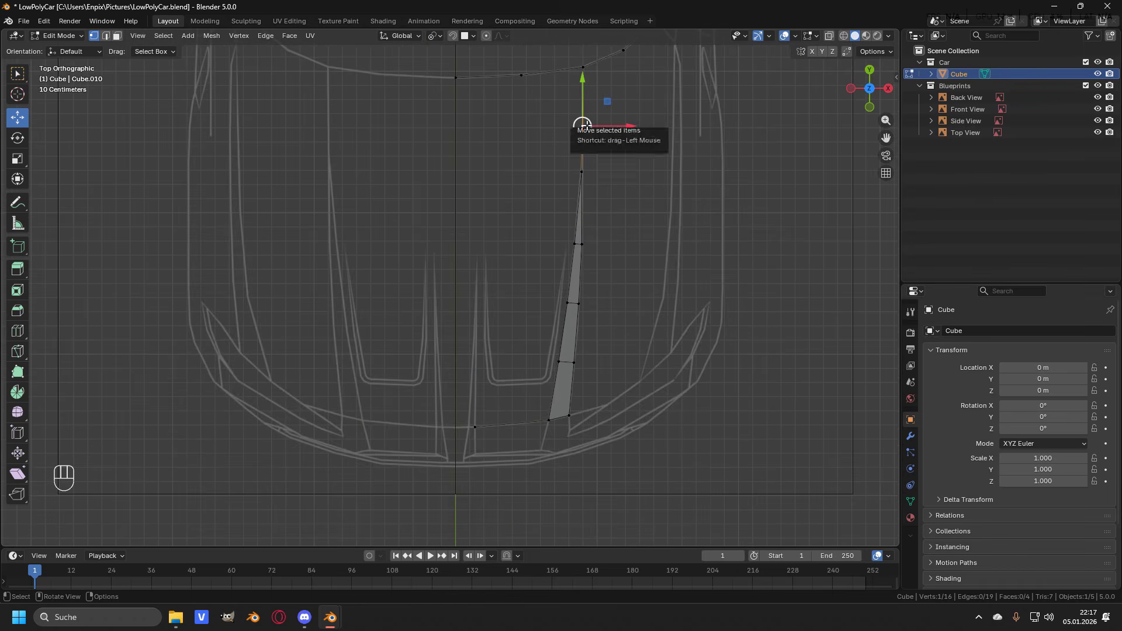
ctrl+click(553, 362)
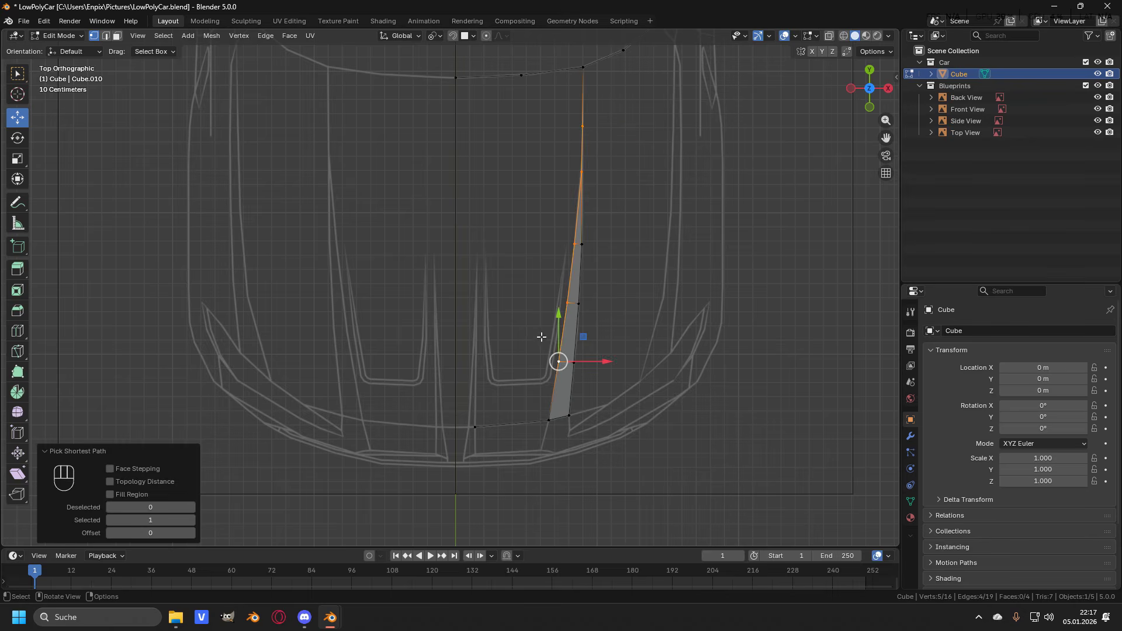
scroll(542, 338, up, 1)
shift+middle_drag(568, 329, 561, 345)
key(e)
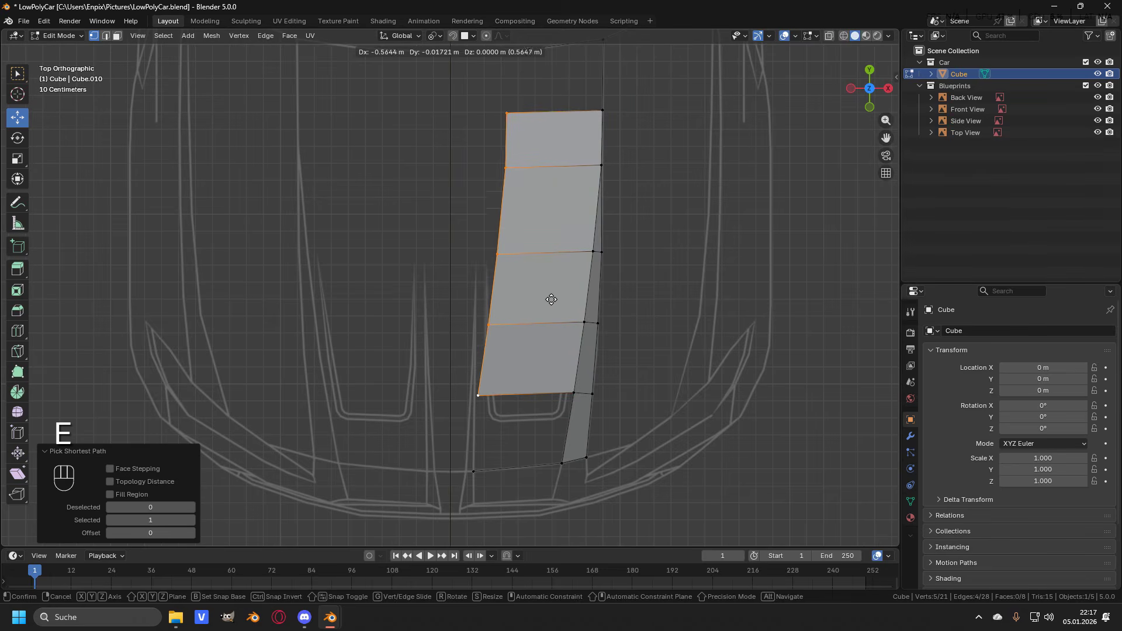
click(548, 299)
shift+scroll(468, 358, down, 2)
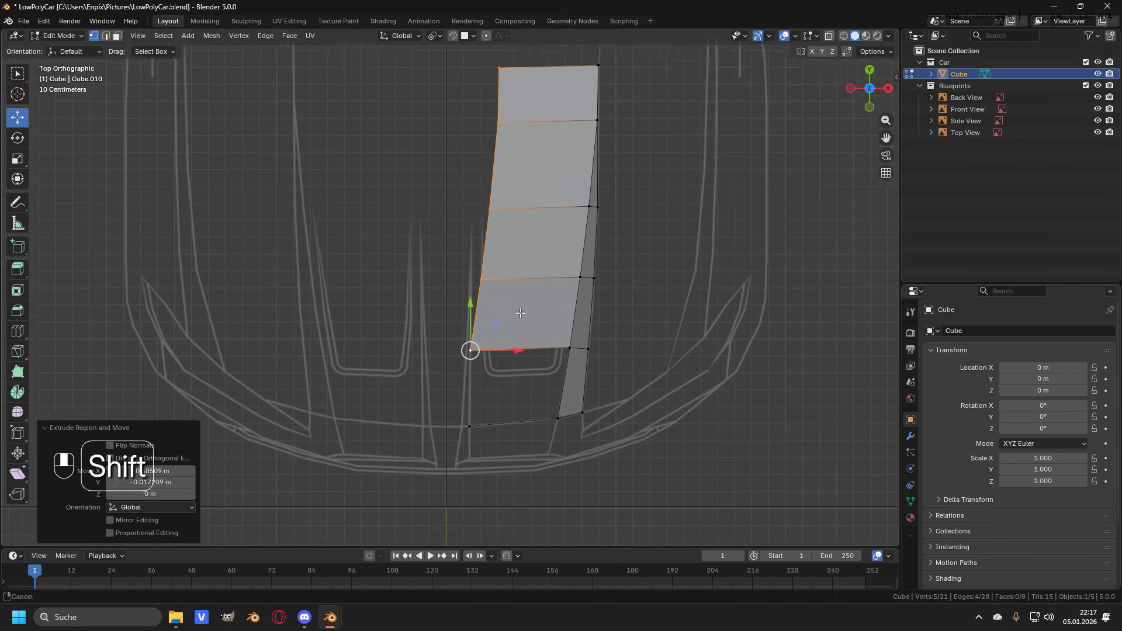
Step: Move the extruded edge's second vertex from the front toward the car's centerline, following the blueprint's straight inner hood line
scroll(474, 293, up, 6)
scroll(478, 263, down, 3)
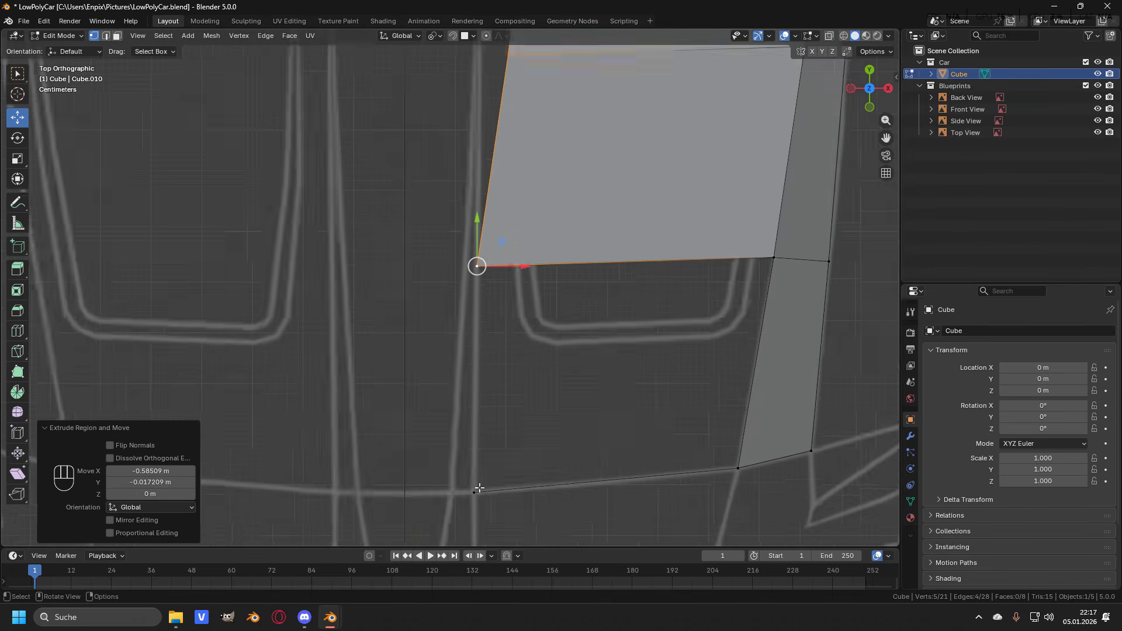
shift+scroll(472, 268, up, 4)
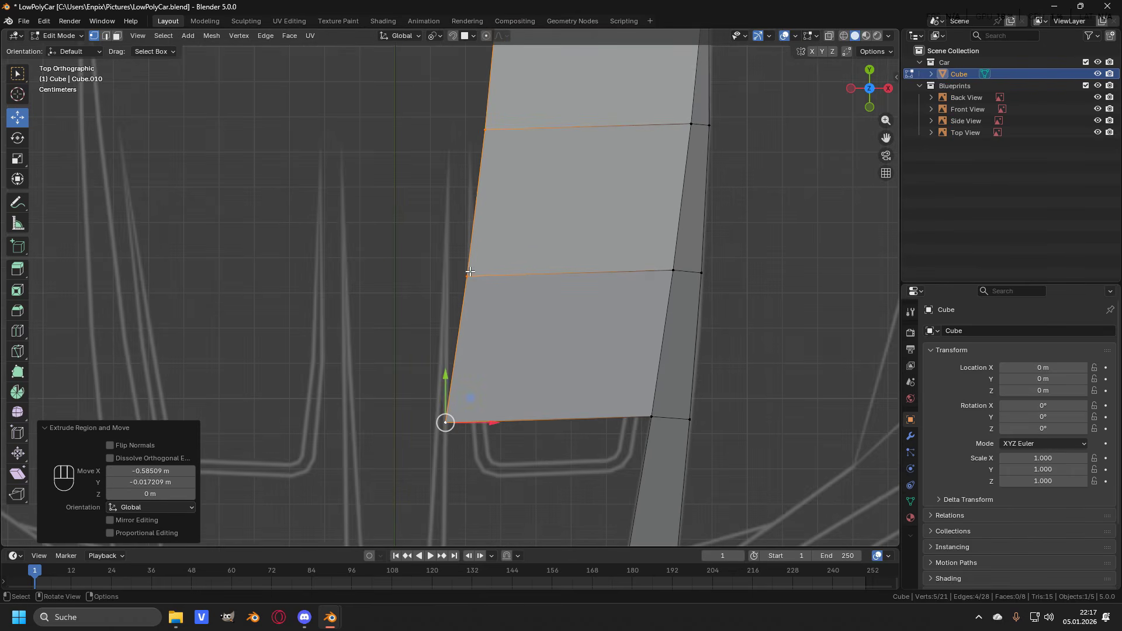
click(470, 272)
scroll(470, 272, up, 2)
drag(506, 267, 476, 272)
shift+scroll(477, 272, up, 4)
Step: Move the extruded edge's middle vertex about -0.099 m in X and -0.048 m in Y, in line with the vertices ahead of it
click(493, 170)
key(g)
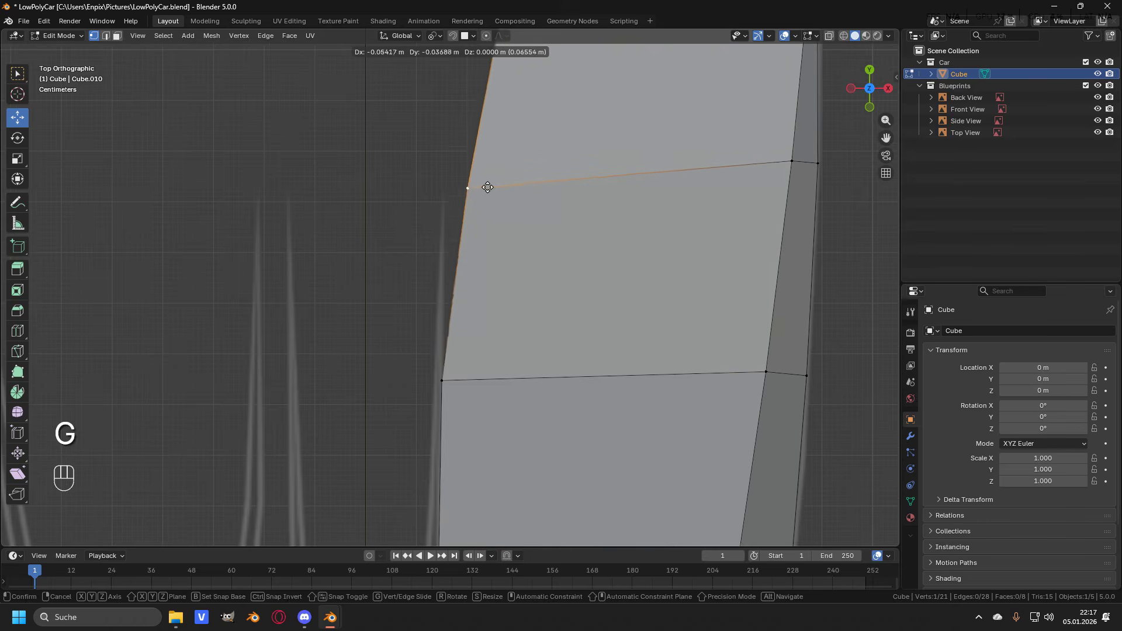
click(465, 193)
shift+middle_drag(443, 193, 481, 107)
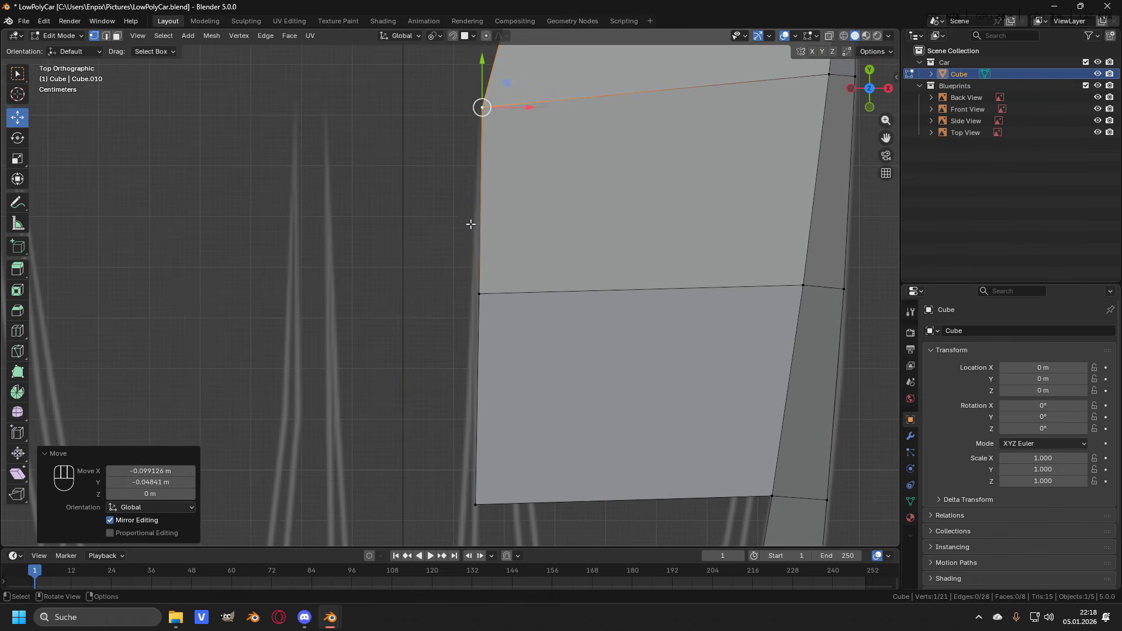
shift+middle_drag(472, 294, 477, 188)
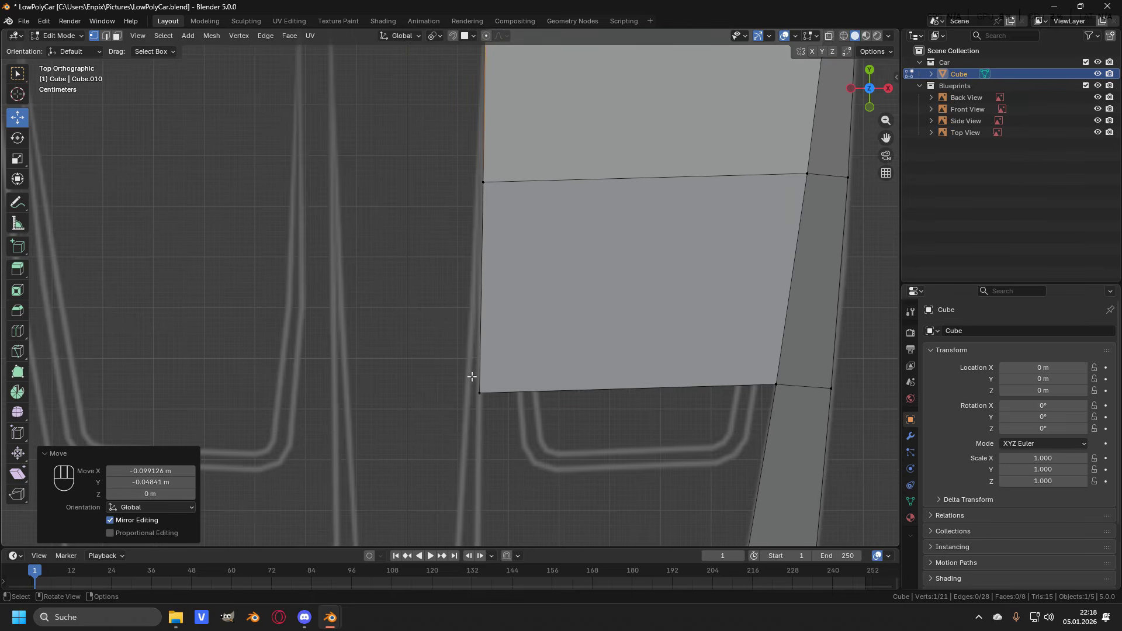
Step: Shift the extruded edge's two rearmost vertices along X toward the centerline to straighten the edge
scroll(472, 376, down, 3)
shift+middle_drag(493, 117, 513, 284)
scroll(514, 285, up, 1)
drag(550, 248, 506, 248)
shift+middle_drag(506, 248, 501, 307)
click(512, 194)
drag(551, 193, 507, 191)
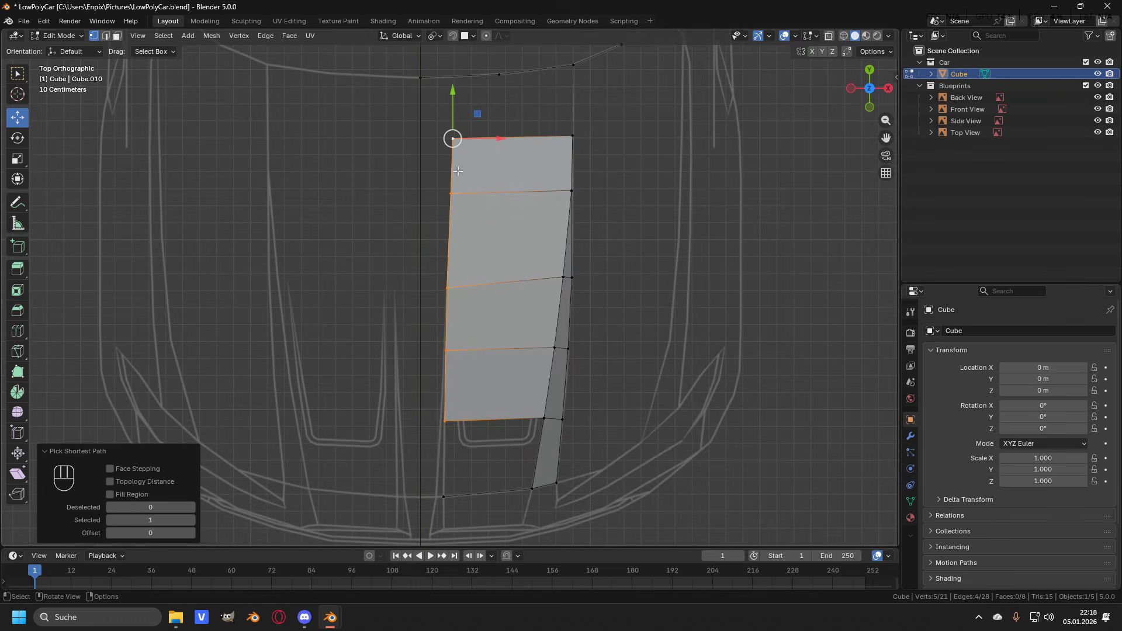
Step: In the side view, raise the extruded inner edge's frontmost vertex along Z onto the blueprint's upper hood line
key(KP_3)
scroll(458, 170, up, 5)
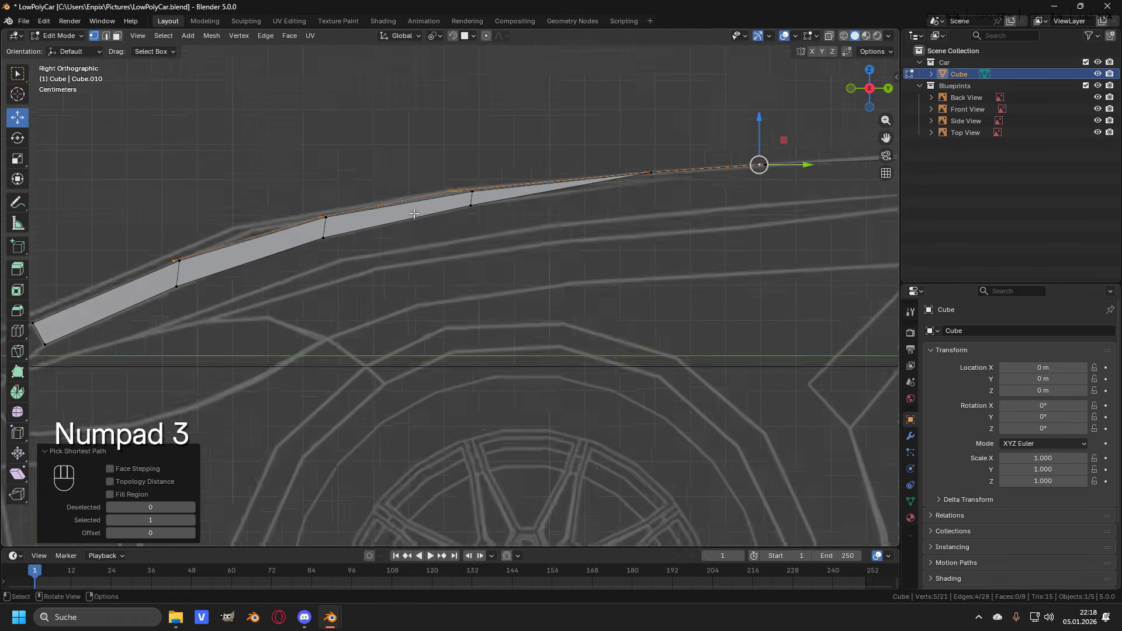
scroll(414, 214, up, 5)
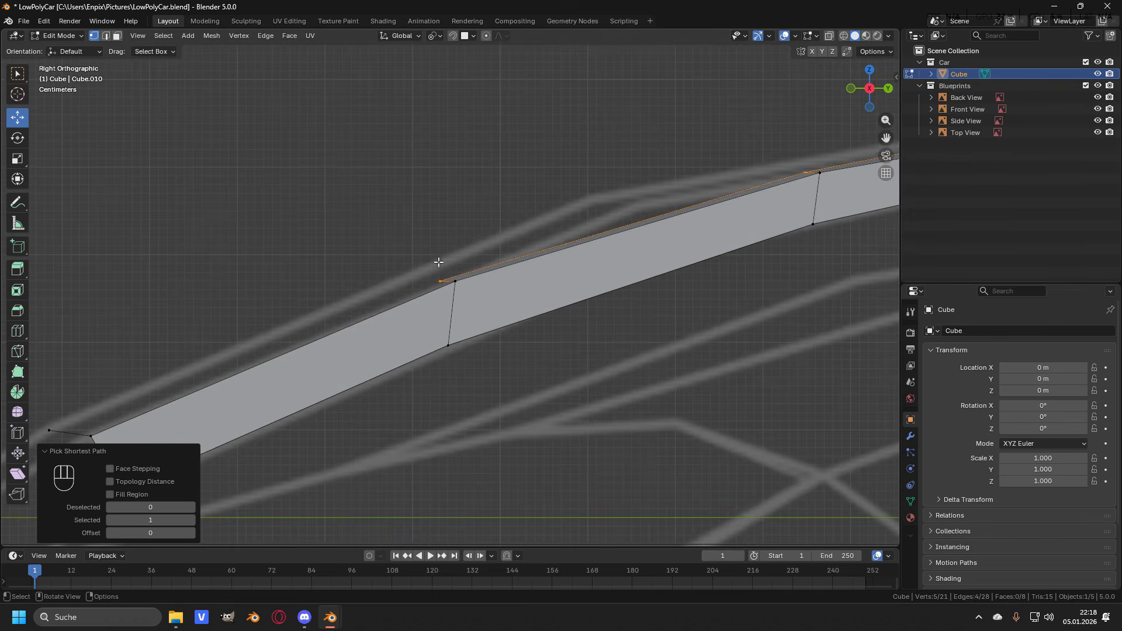
shift+middle_drag(504, 238, 528, 289)
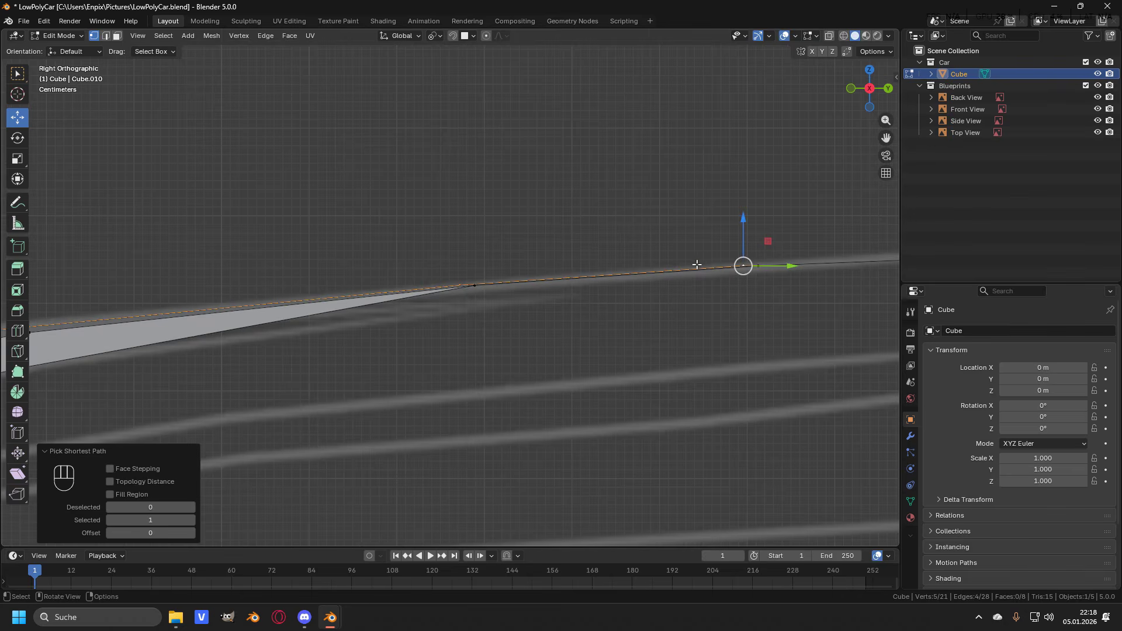
scroll(719, 259, down, 7)
scroll(433, 297, up, 8)
click(431, 294)
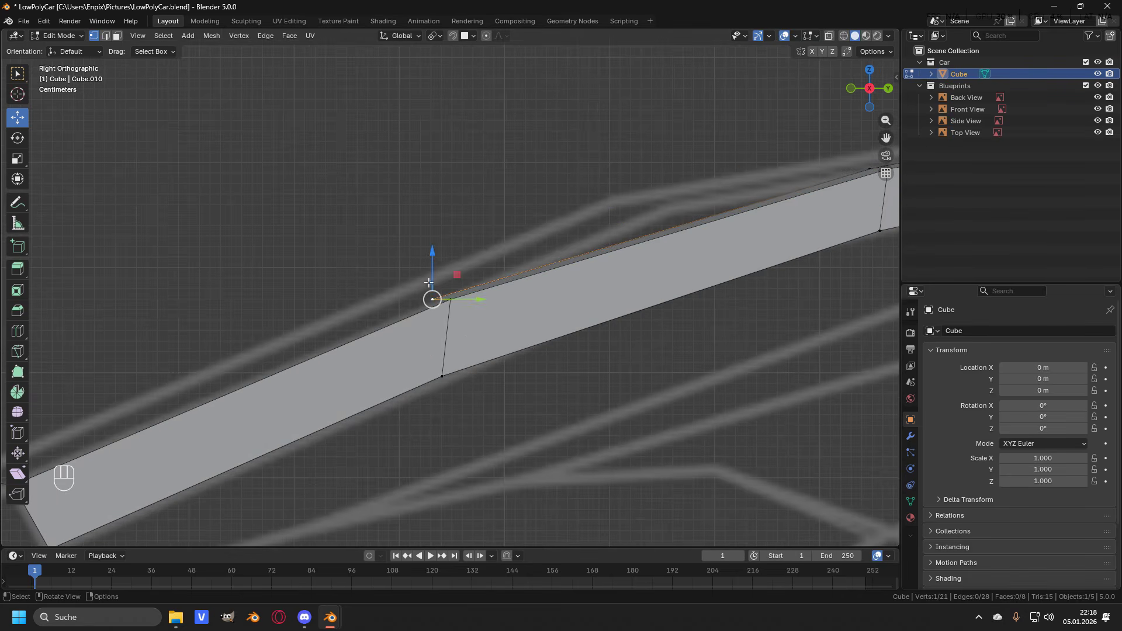
drag(432, 270, 433, 245)
Step: Raise the inner edge's second vertex from the front about 0.016 m along Z onto the hood line
shift+middle_drag(513, 226, 226, 331)
click(576, 255)
scroll(575, 254, down, 3)
shift+middle_drag(593, 250, 316, 313)
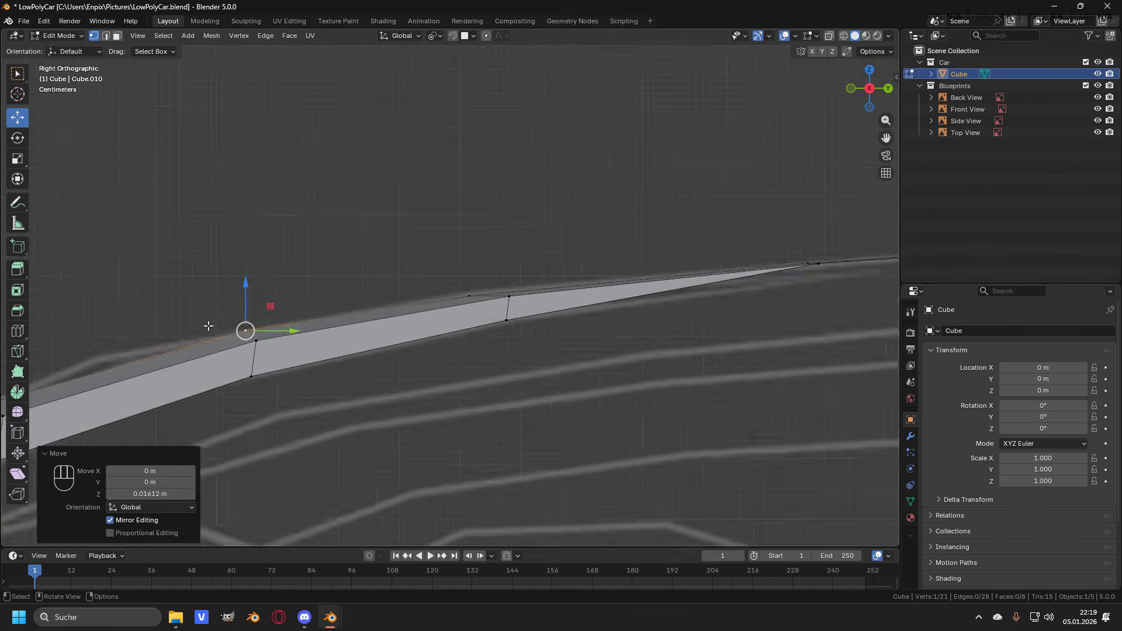
Step: Raise the inner edge's middle vertex slightly along Z to follow the side blueprint's hood curve
scroll(474, 298, up, 3)
scroll(475, 298, up, 3)
click(560, 294)
drag(567, 253, 569, 245)
scroll(569, 245, down, 3)
shift+middle_drag(632, 239, 261, 292)
click(681, 269)
shift+middle_drag(682, 269, 369, 288)
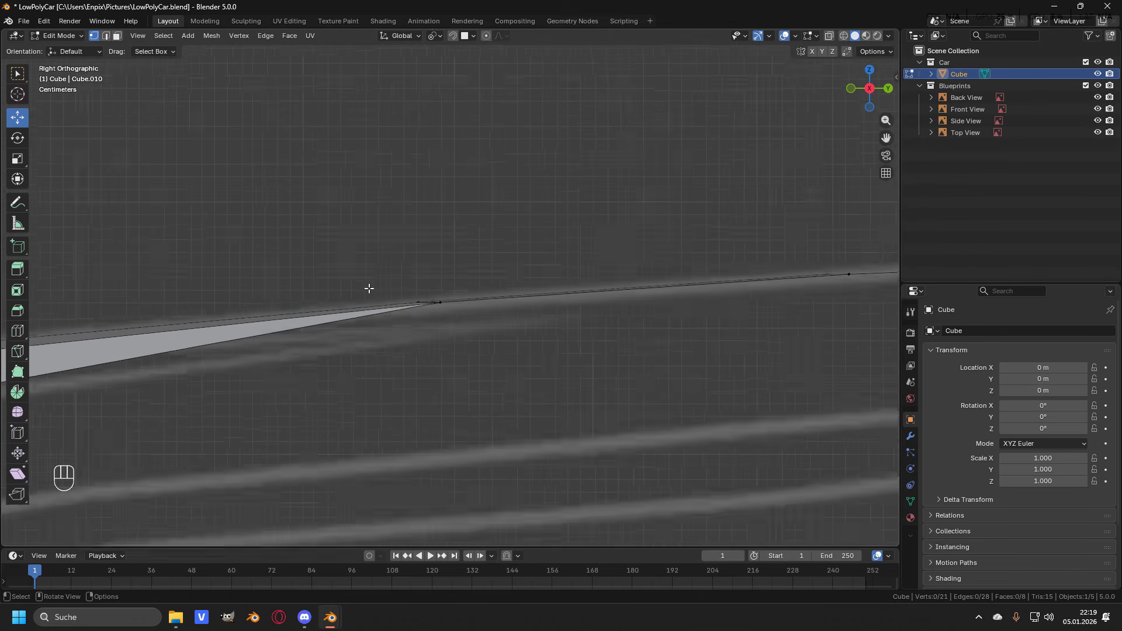
scroll(455, 293, up, 2)
shift+middle_drag(631, 273, 351, 295)
scroll(584, 291, down, 2)
shift+middle_drag(691, 292, 420, 356)
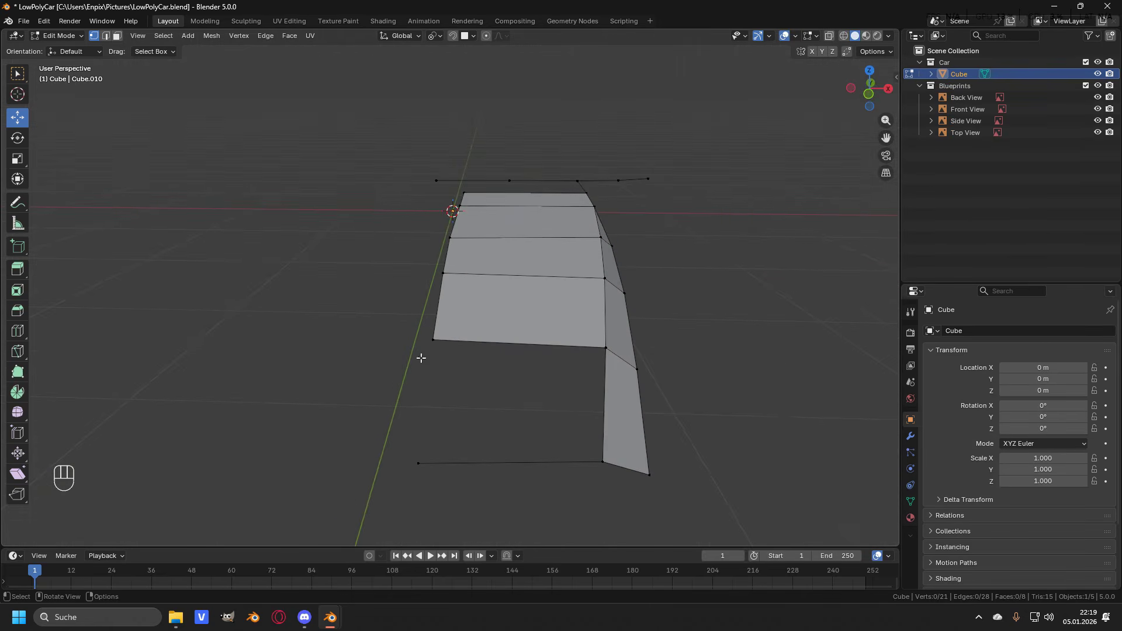
Step: Fill a face between the hood surface's front edge and the two vertices of the front crease line below it
click(427, 347)
shift+click(417, 463)
shift+click(603, 462)
shift+click(606, 348)
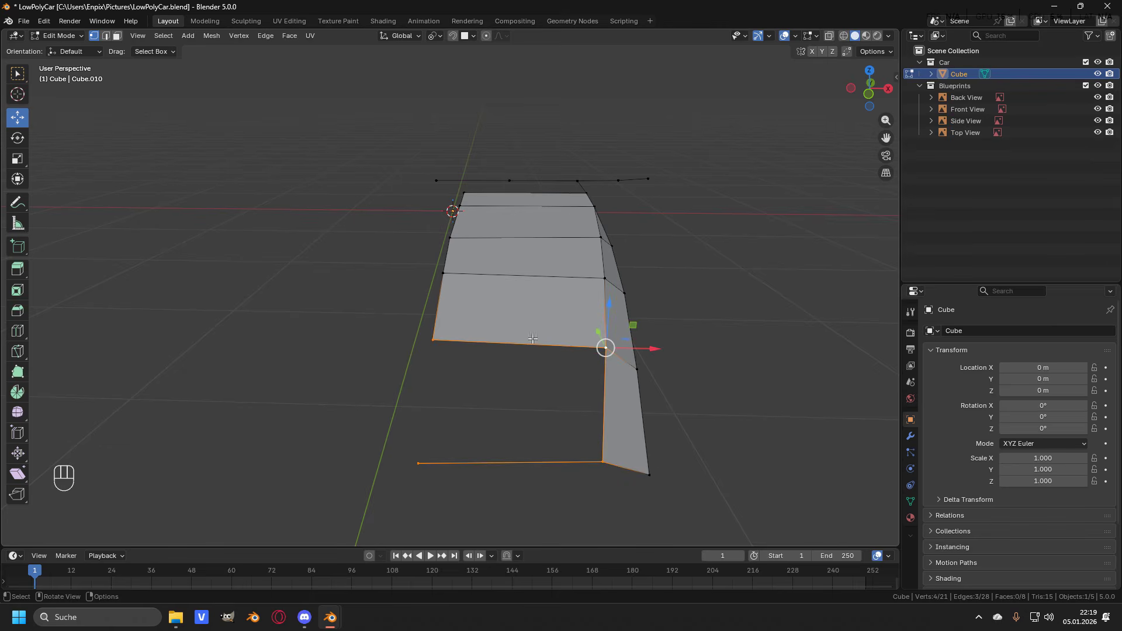
key(f)
middle_drag(534, 342, 524, 329)
Step: In the top view, extrude the inner edge's third vertex from the rear about -0.022 m in X and -0.366 m in Y
key(KP_7)
click(443, 211)
shift+middle_drag(442, 219, 503, 122)
key(e)
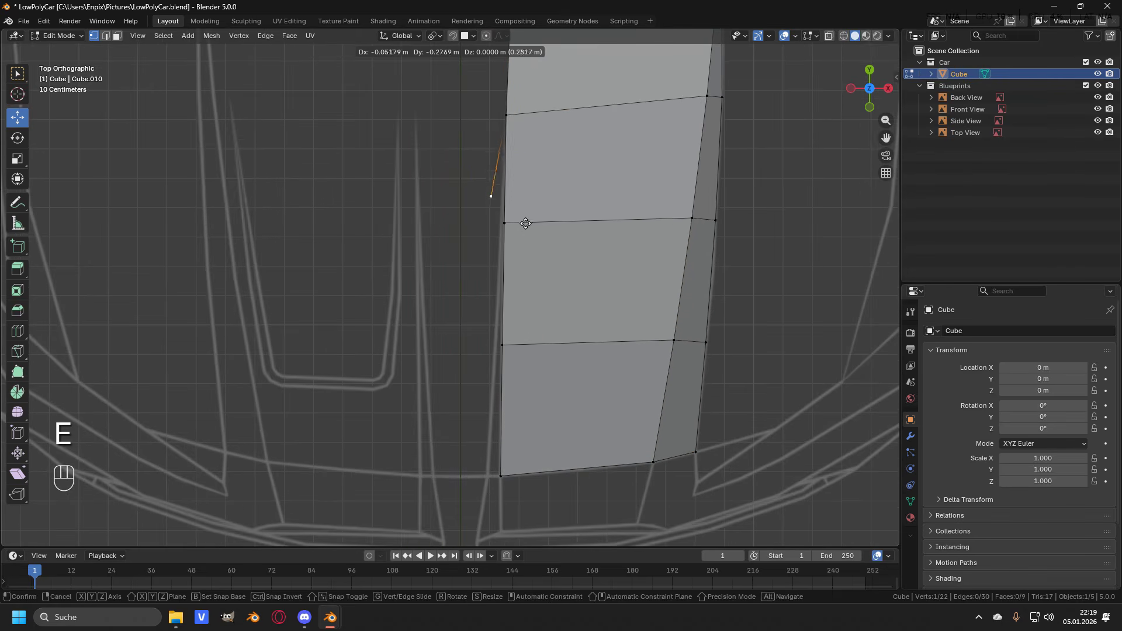
click(528, 242)
shift+middle_drag(528, 243, 514, 201)
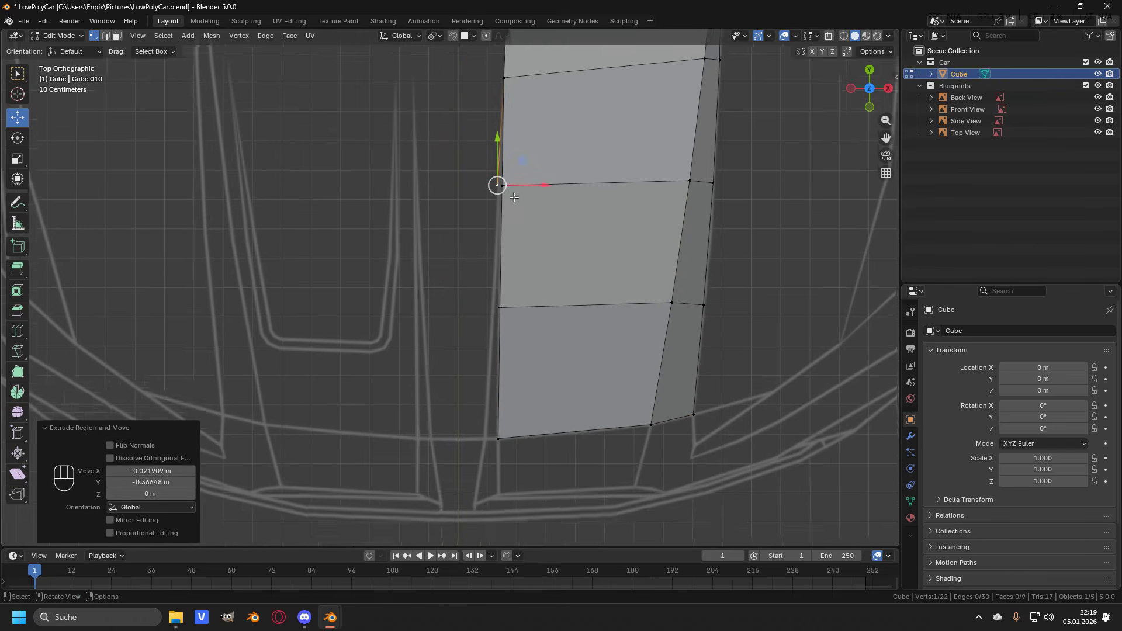
Step: Extrude the new vertex forward twice more along the blueprint's inner crease, the last time about -0.030 m in X and -0.446 m in Y
scroll(512, 175, up, 1)
key(e)
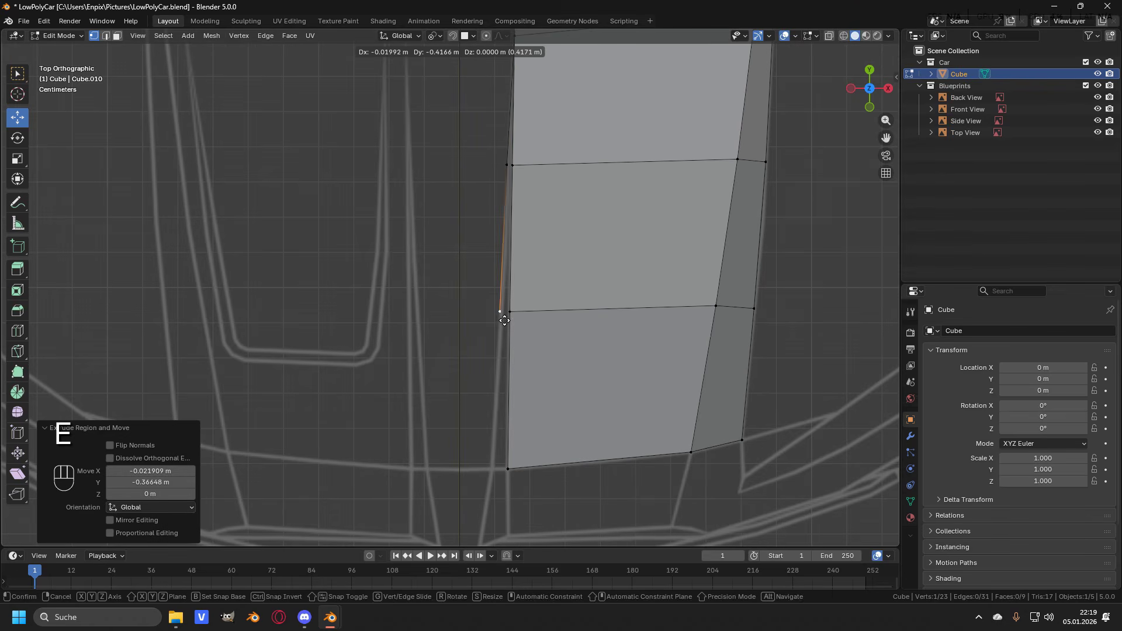
click(506, 320)
shift+middle_drag(510, 325, 508, 237)
key(e)
click(508, 400)
shift+middle_drag(550, 203, 547, 260)
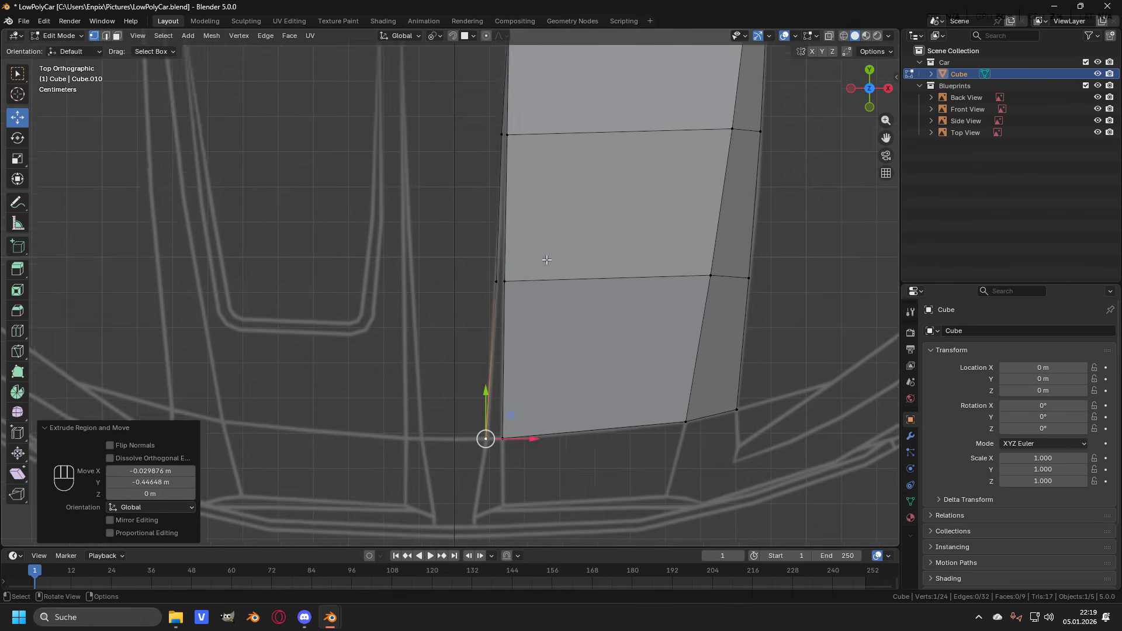
Step: In the front view, lower the frontmost extruded vertex about -0.386 m in Z to the blueprint's hood corner
key(KP_1)
scroll(501, 218, up, 2)
scroll(524, 124, up, 2)
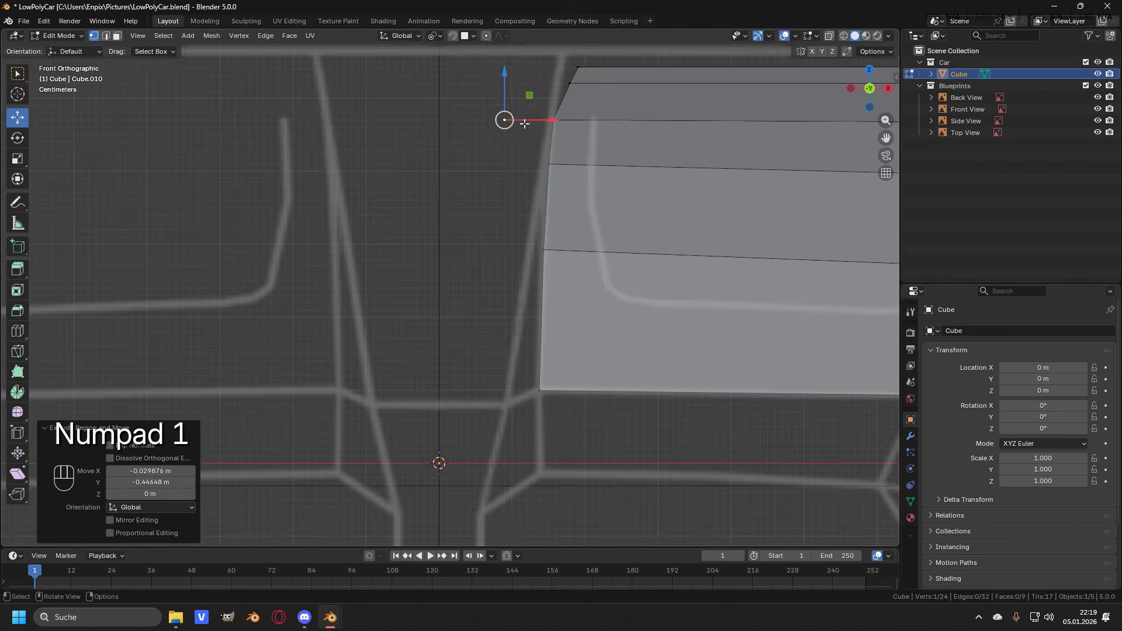
drag(504, 82, 506, 364)
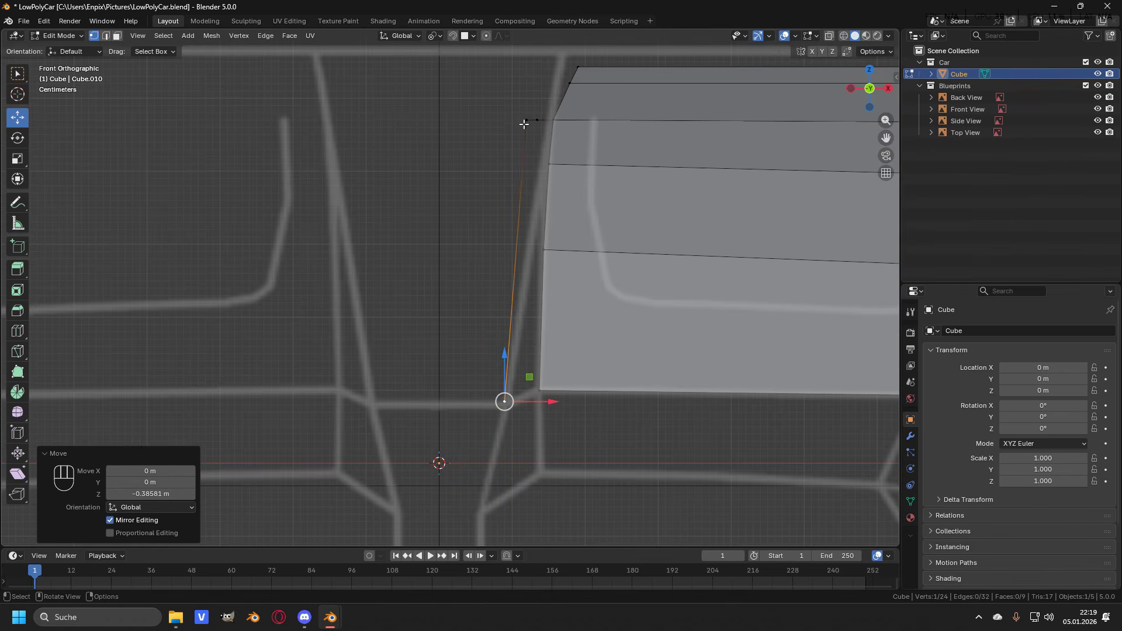
Step: Lower the other two extruded crease vertices along Z to follow the inner crease, the rear one by about -0.108 m
click(526, 121)
drag(527, 82, 527, 228)
click(537, 120)
drag(538, 89, 538, 168)
Step: Raise the rear vertex of the extruded crease about 0.027 m in Z so it sits just below the hood surface
key(KP_3)
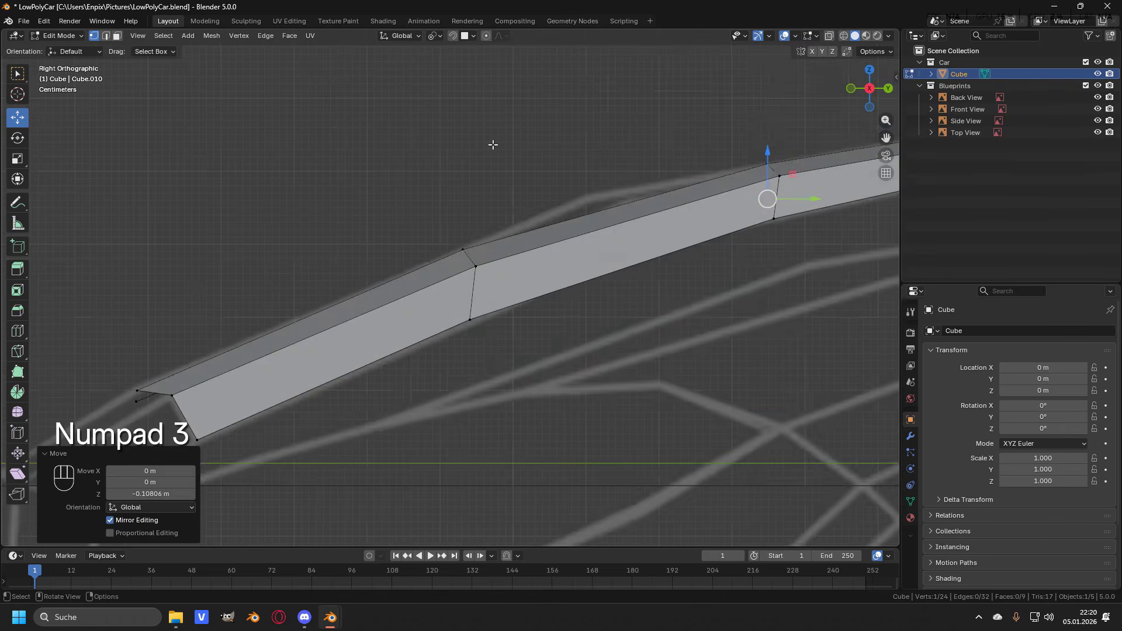
scroll(475, 210, down, 2)
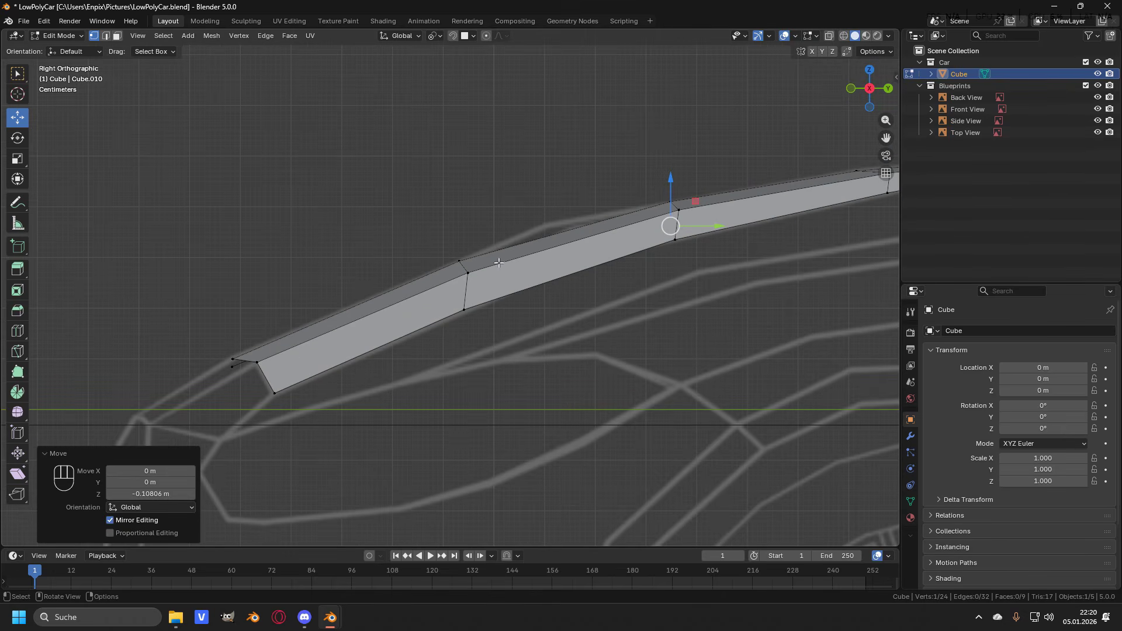
middle_drag(500, 279, 392, 239)
drag(401, 222, 411, 214)
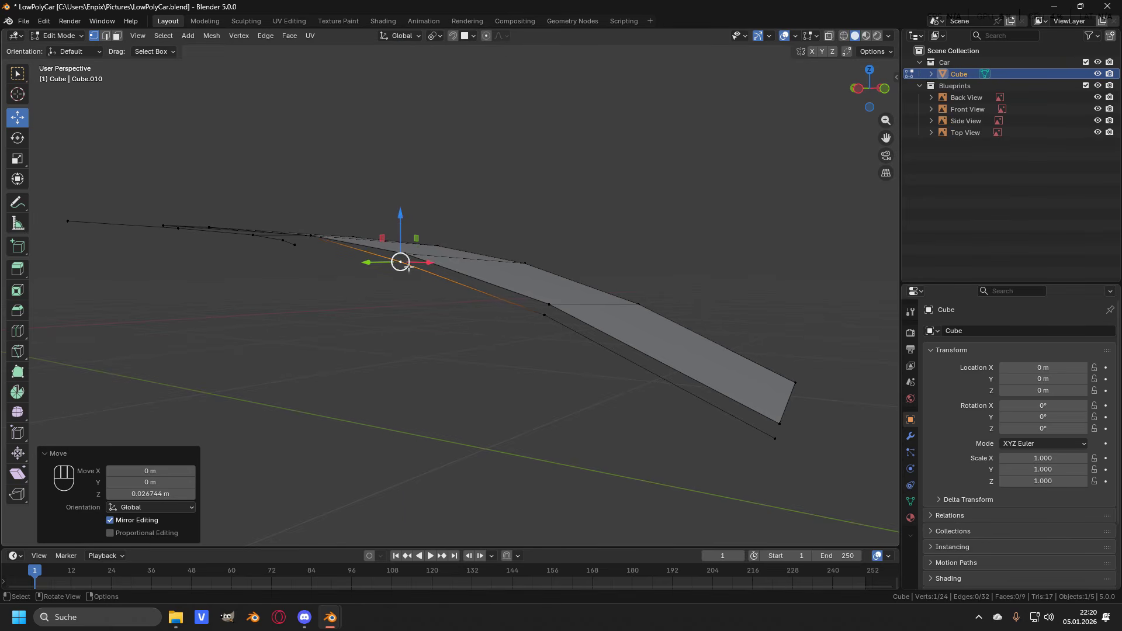
Step: Fill the frontmost face of the narrow strip between the hood's inner edge and the new crease line
click(666, 380)
mouse_move(666, 381)
middle_down()
mouse_move(616, 378)
mouse_move(726, 386)
mouse_move(654, 391)
middle_up()
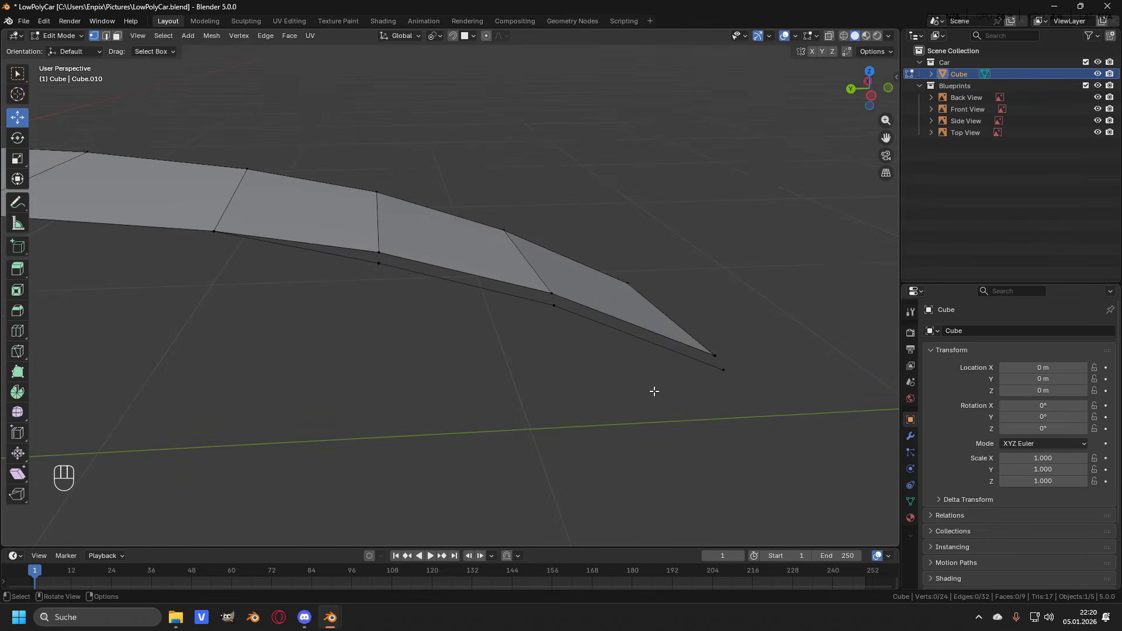
shift+click(714, 354)
shift+click(723, 370)
shift+click(553, 304)
shift+click(547, 288)
middle_drag(548, 290, 509, 299)
key(f)
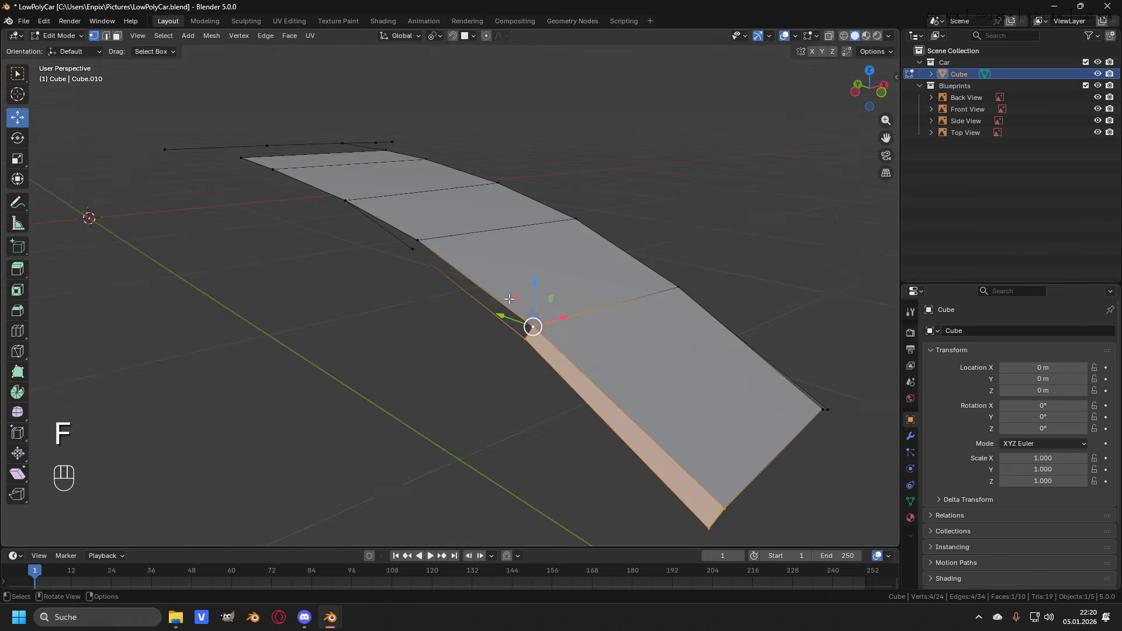
Step: Fill the remaining two faces of the narrow crease strip toward the rear
click(534, 326)
shift+click(526, 338)
middle_drag(528, 337, 512, 336)
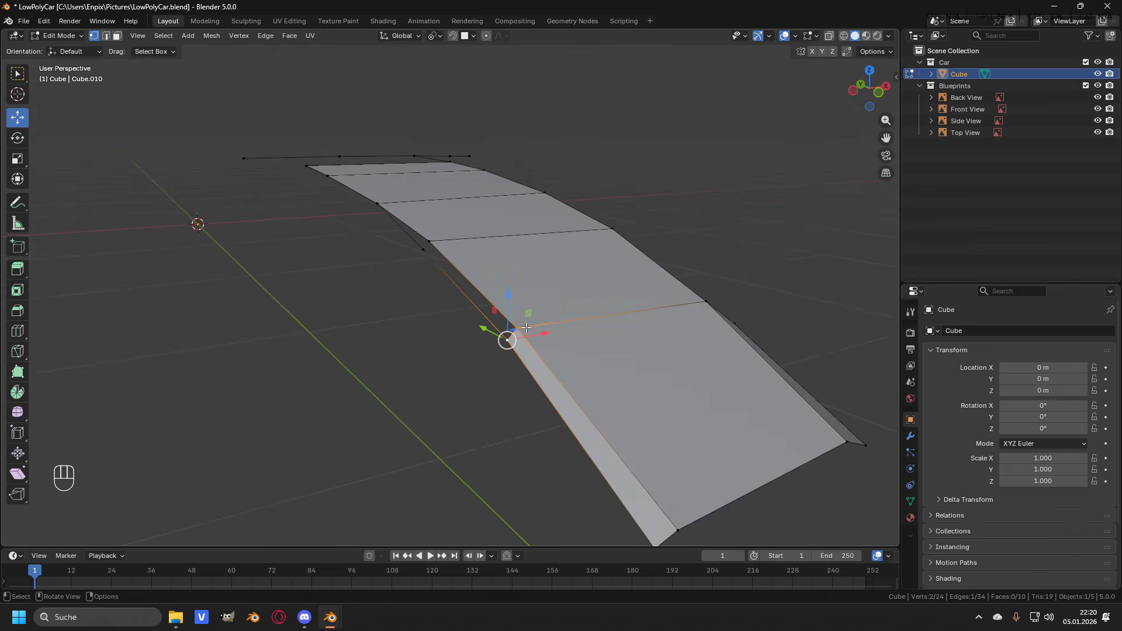
key(f)
key(f)
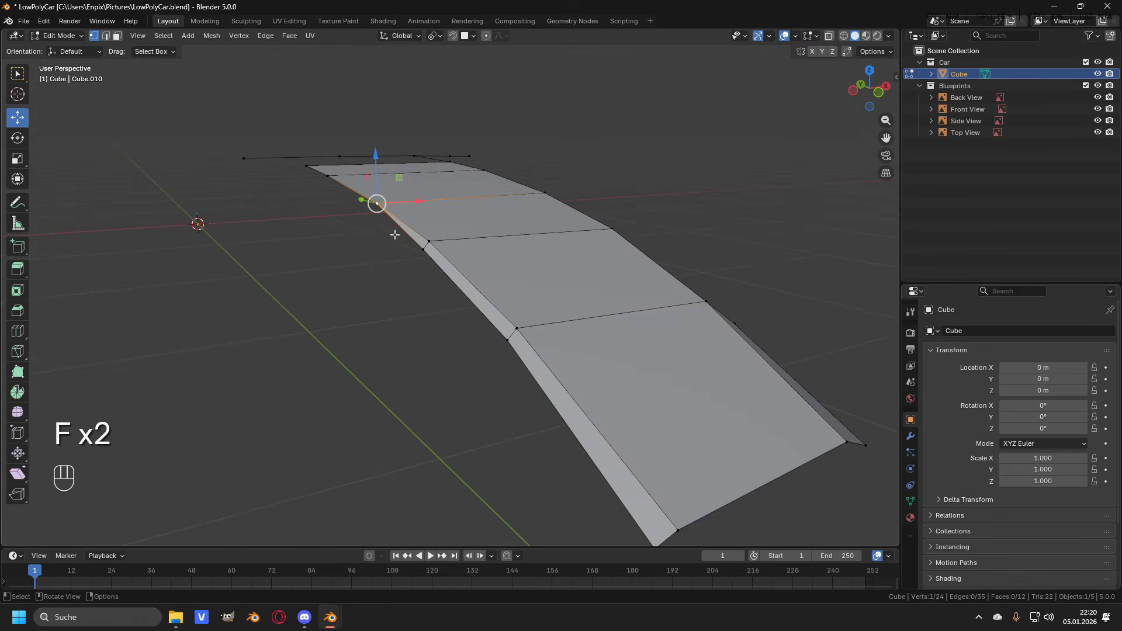
Step: Add a Mirror modifier on the X axis to the car mesh and enable Clipping
scroll(572, 236, down, 2)
click(624, 215)
middle_drag(624, 215, 519, 269)
scroll(526, 279, down, 3)
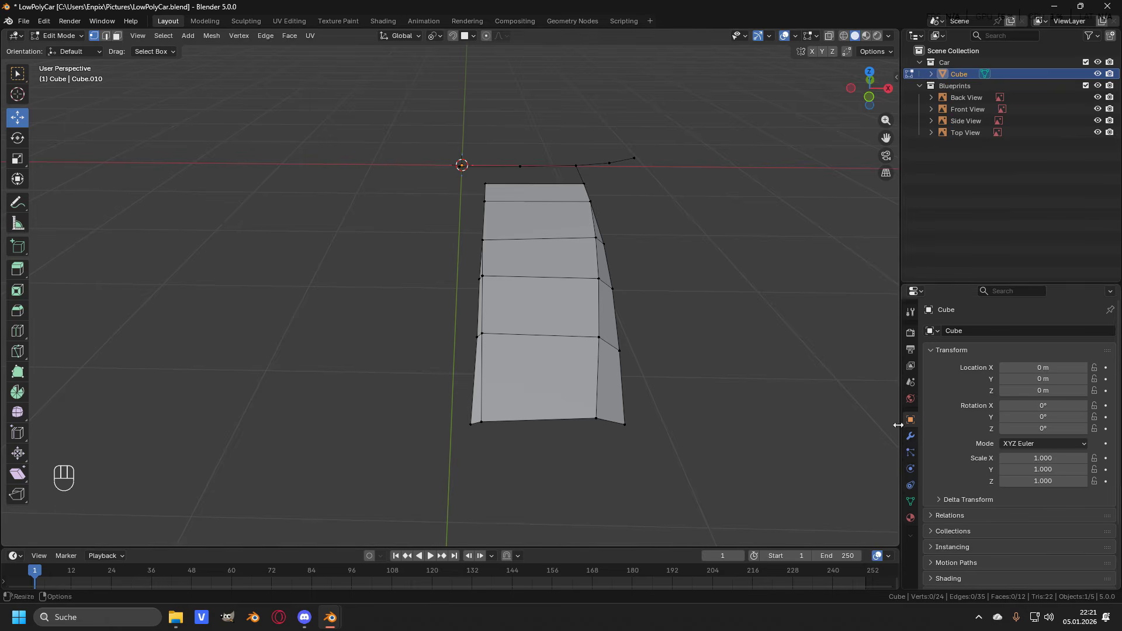
click(910, 438)
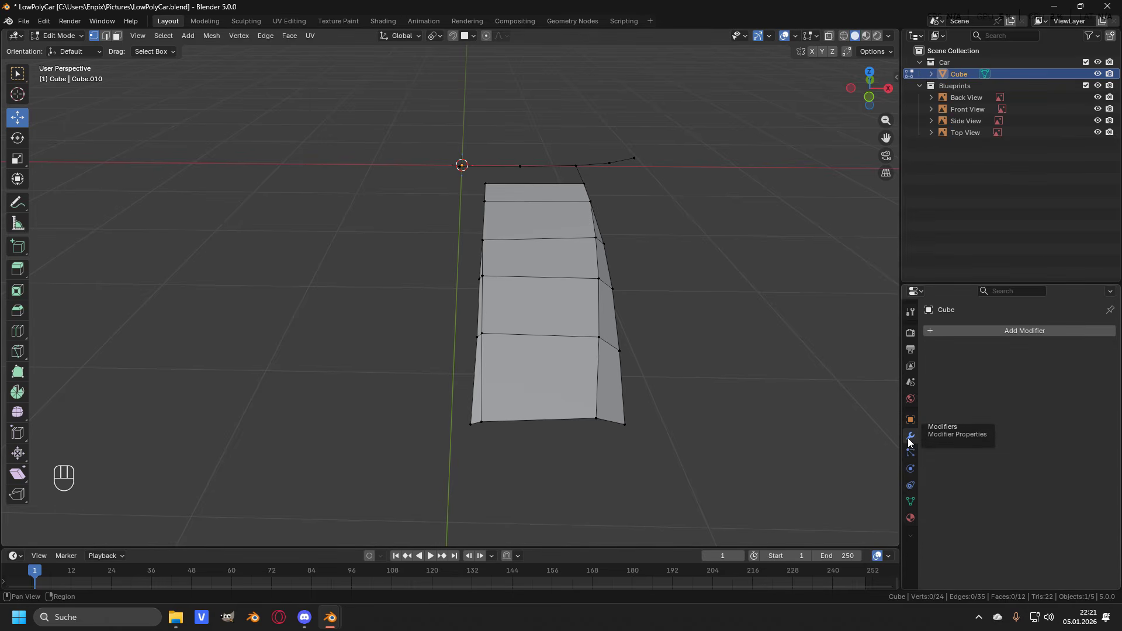
click(1004, 332)
mouse_move(969, 360)
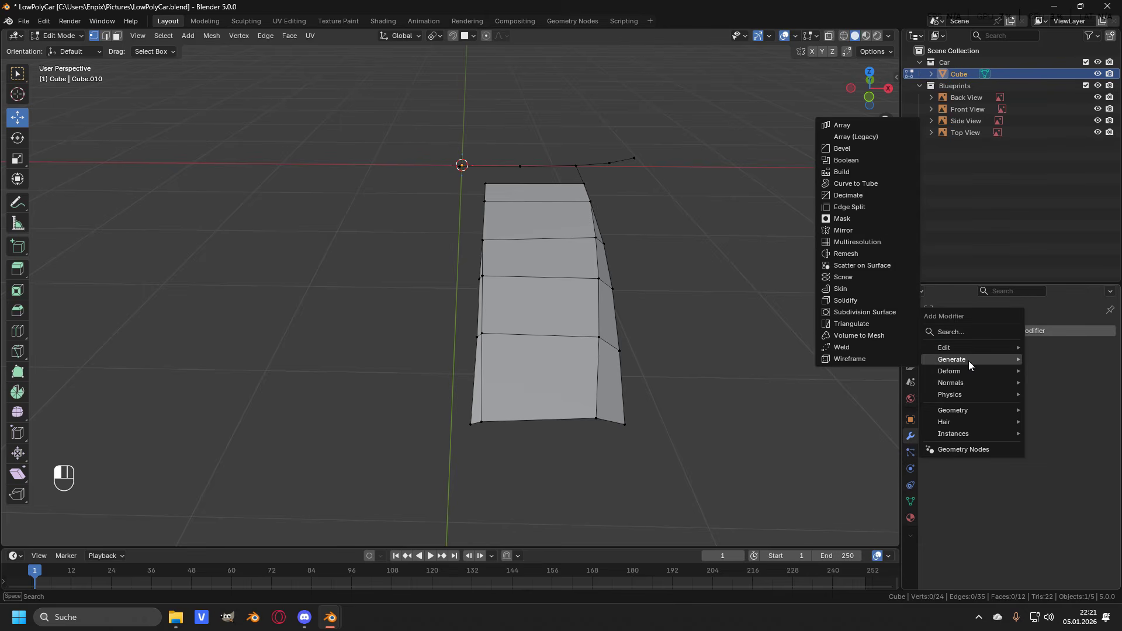
click(854, 232)
middle_drag(672, 274, 635, 292)
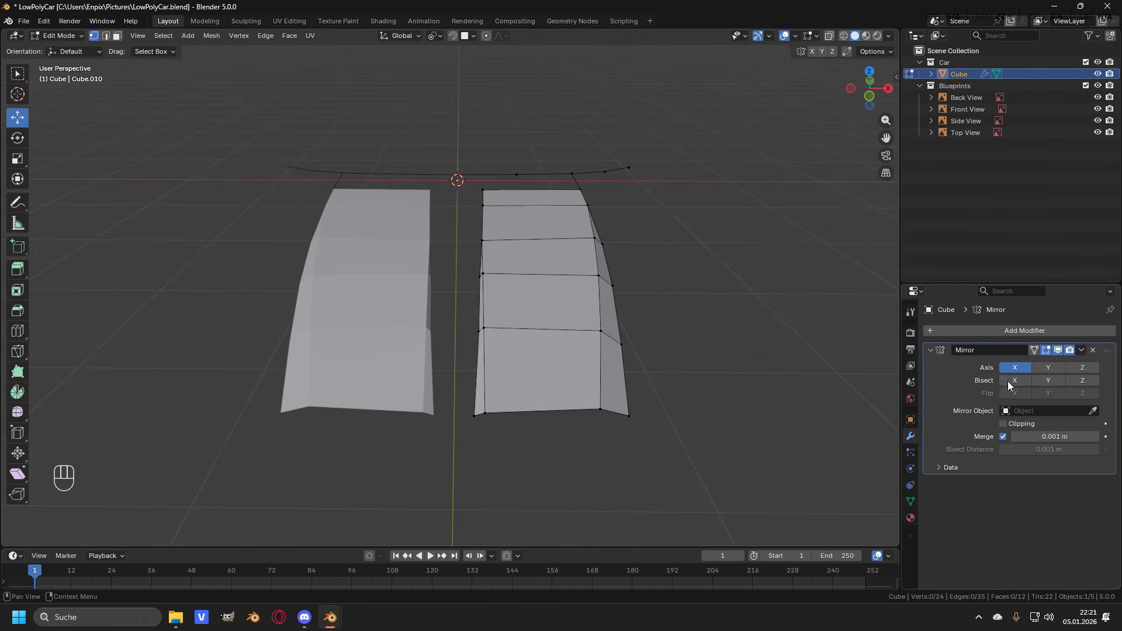
click(1003, 424)
Step: In the top view, select the six-vertex inner edge path from front to rear and extrude it about -0.423 m in X to the centerline
key(KP_7)
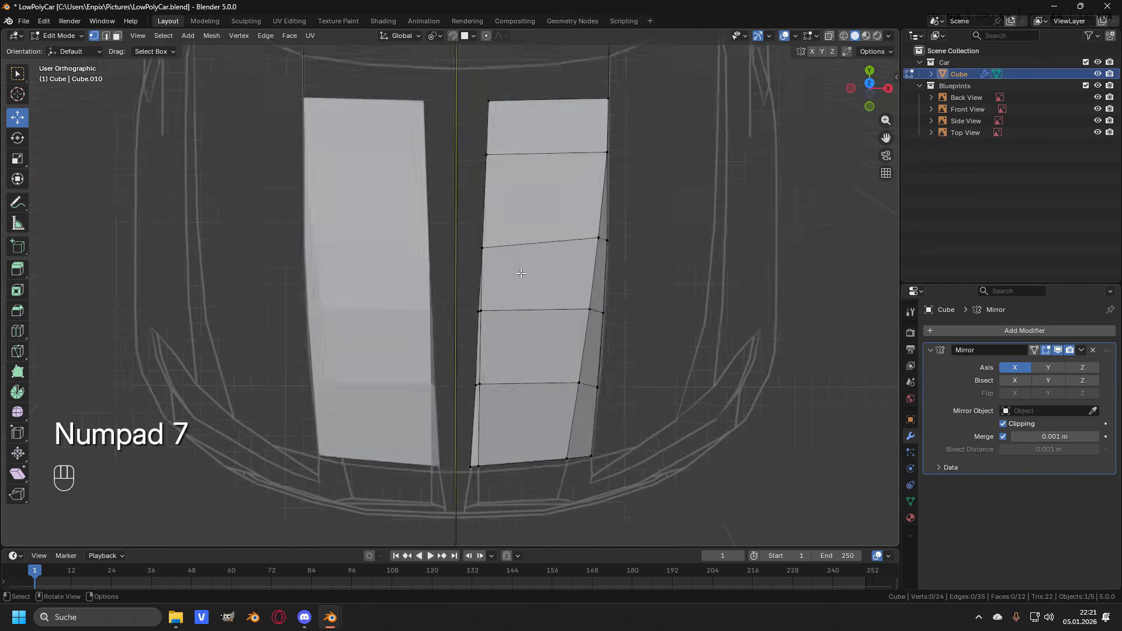
shift+middle_drag(520, 273, 546, 286)
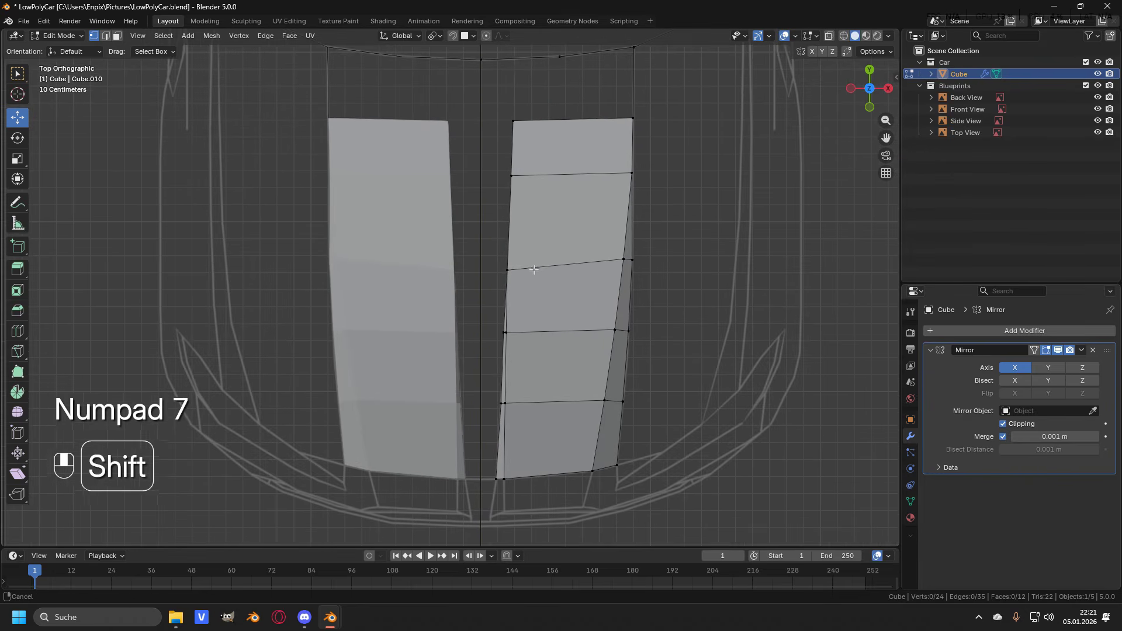
click(496, 479)
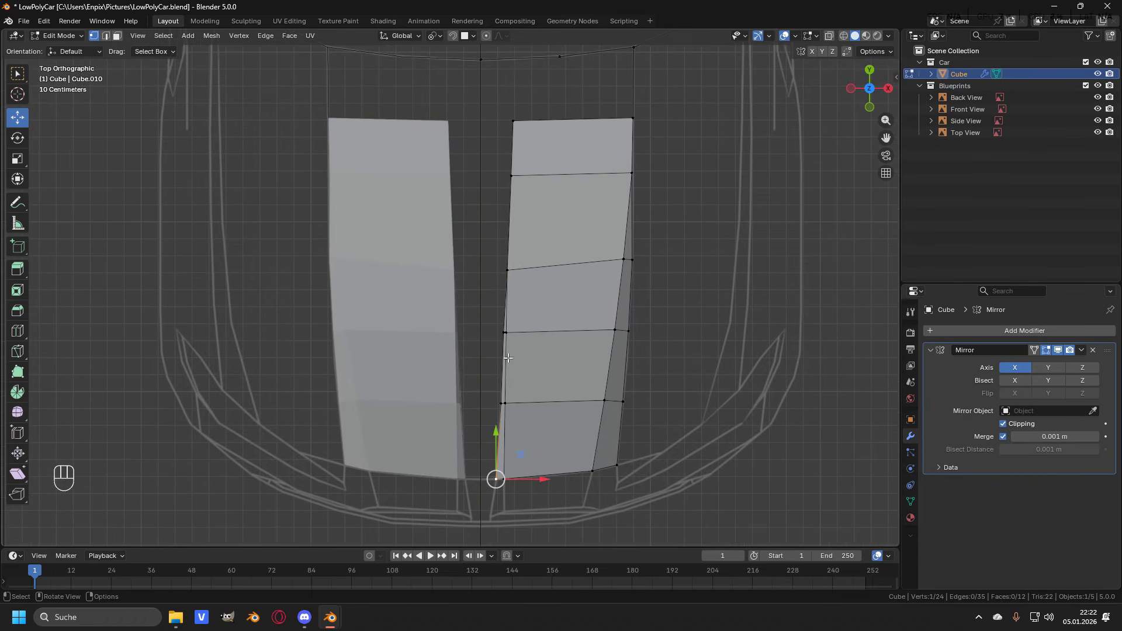
ctrl+click(512, 121)
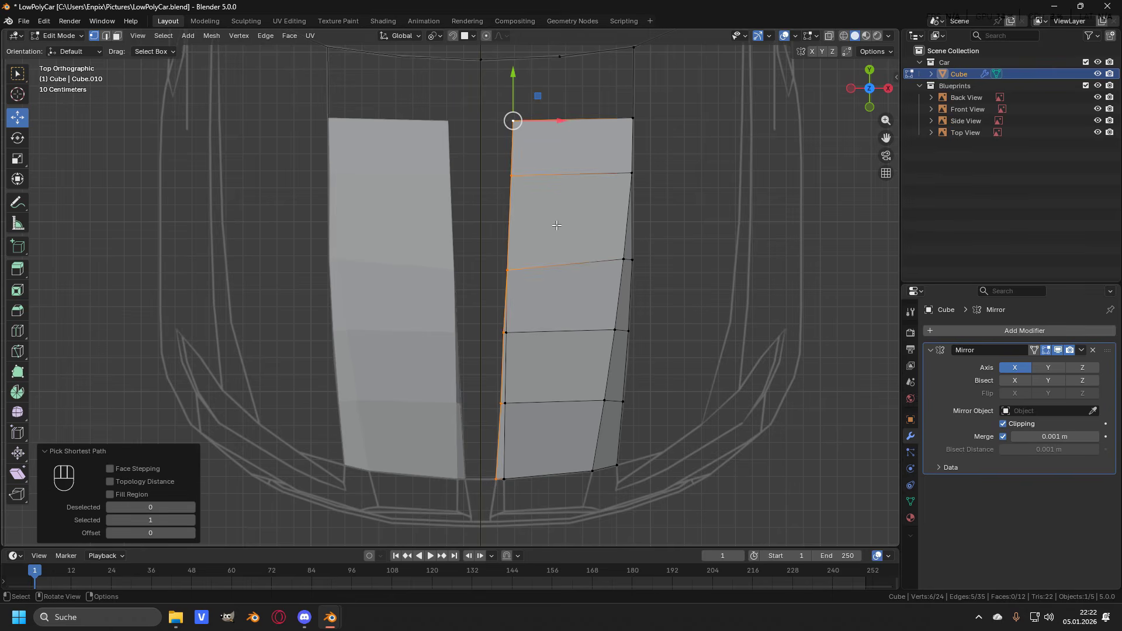
key(e)
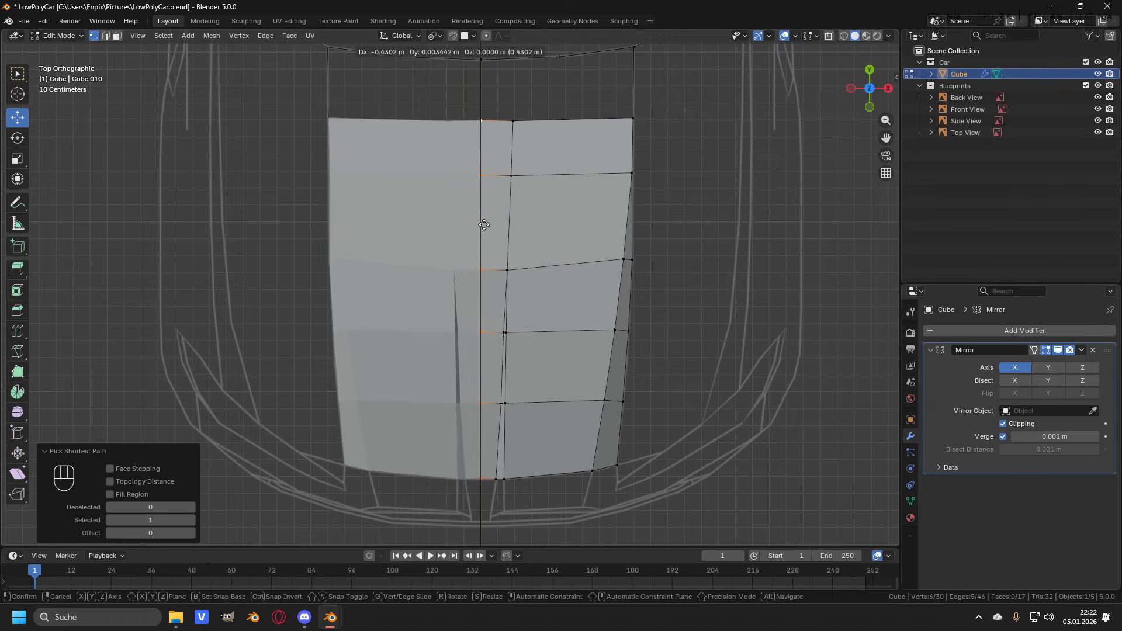
click(485, 225)
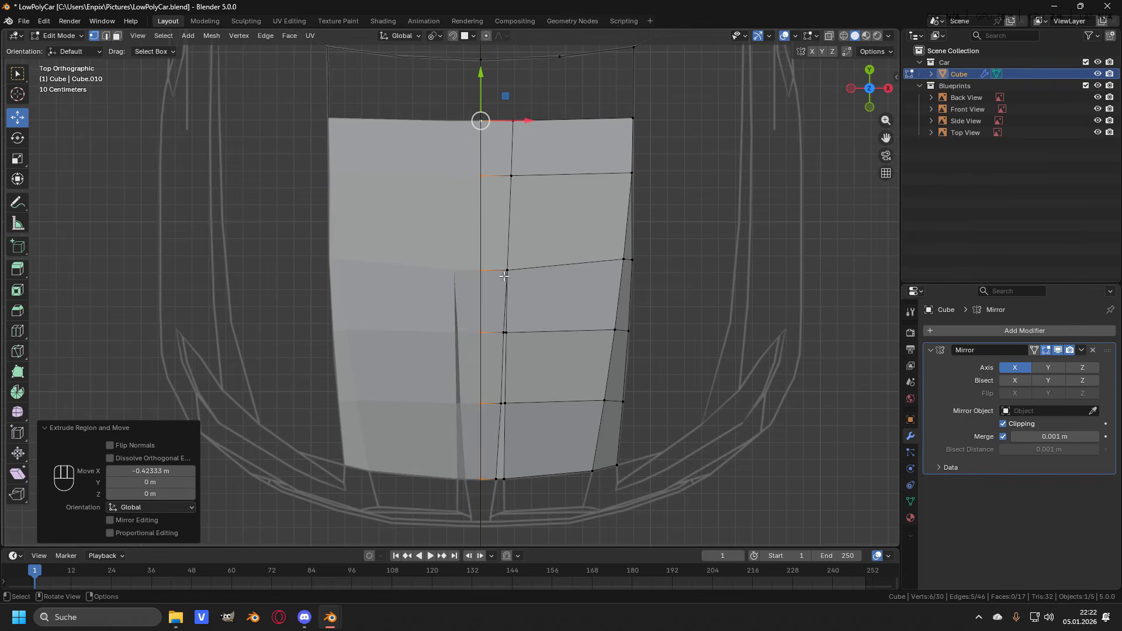
Step: Fill a face between the center strip's rear edge and the two innermost vertices of the hood's curved rear line
key(KP_1)
scroll(504, 277, up, 8)
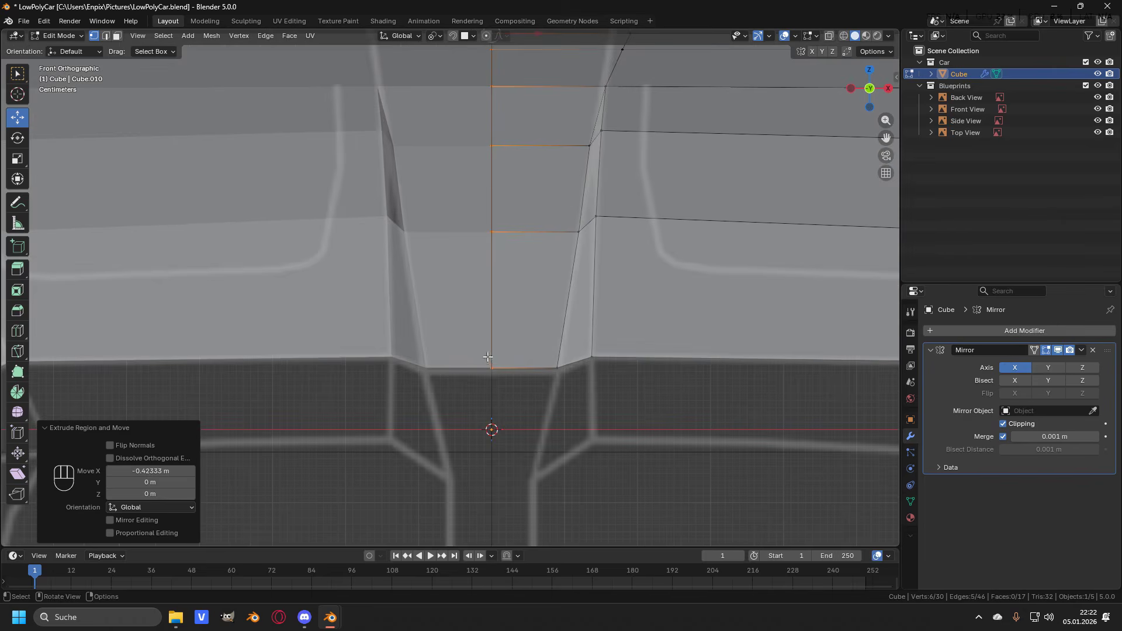
scroll(471, 138, down, 3)
shift+middle_drag(471, 138, 406, 220)
key(KP_7)
scroll(511, 163, up, 5)
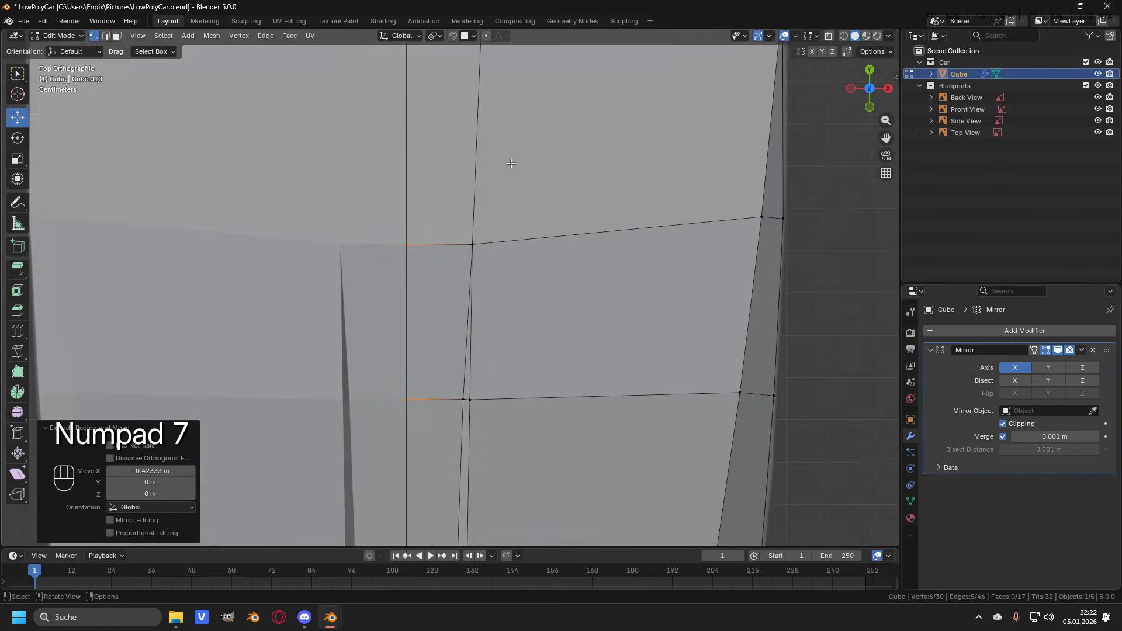
scroll(510, 163, down, 5)
shift+middle_drag(511, 163, 463, 292)
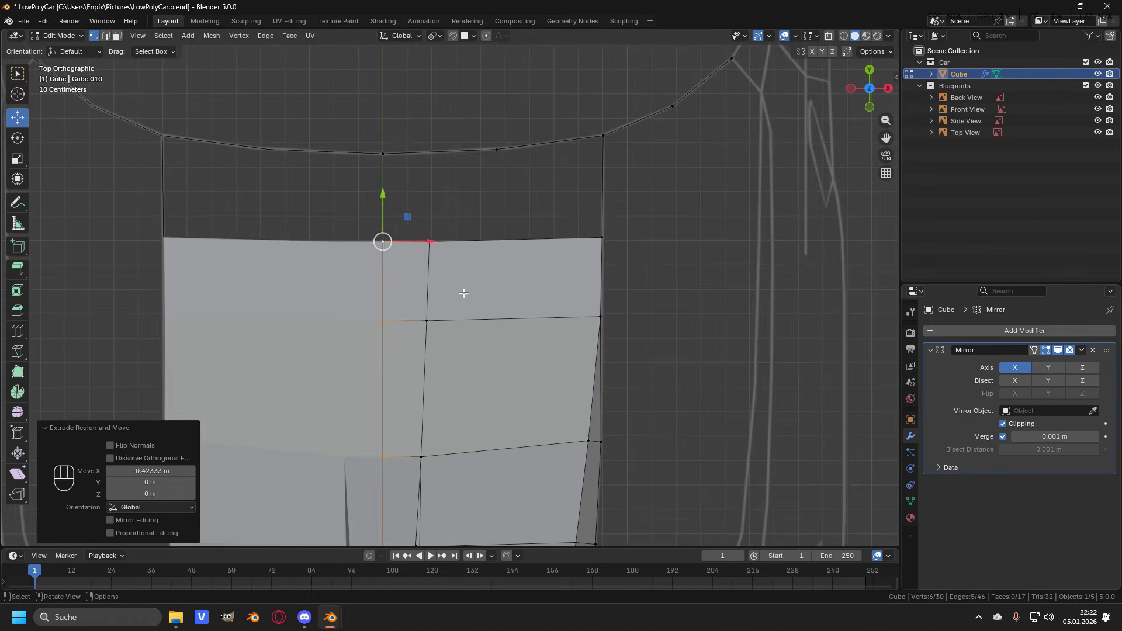
shift+click(383, 154)
shift+click(496, 150)
key(f)
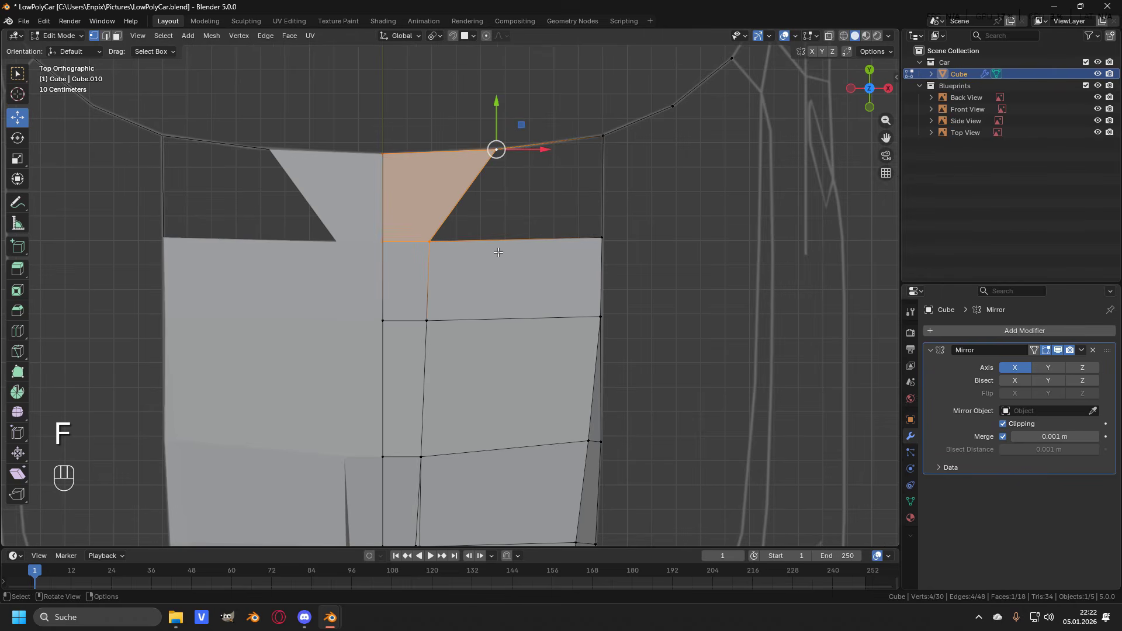
Step: Fill the outer face at the hood's rear corner, between the curved rear line and the faces in front of it
click(496, 150)
shift+click(429, 241)
shift+click(602, 238)
shift+click(603, 136)
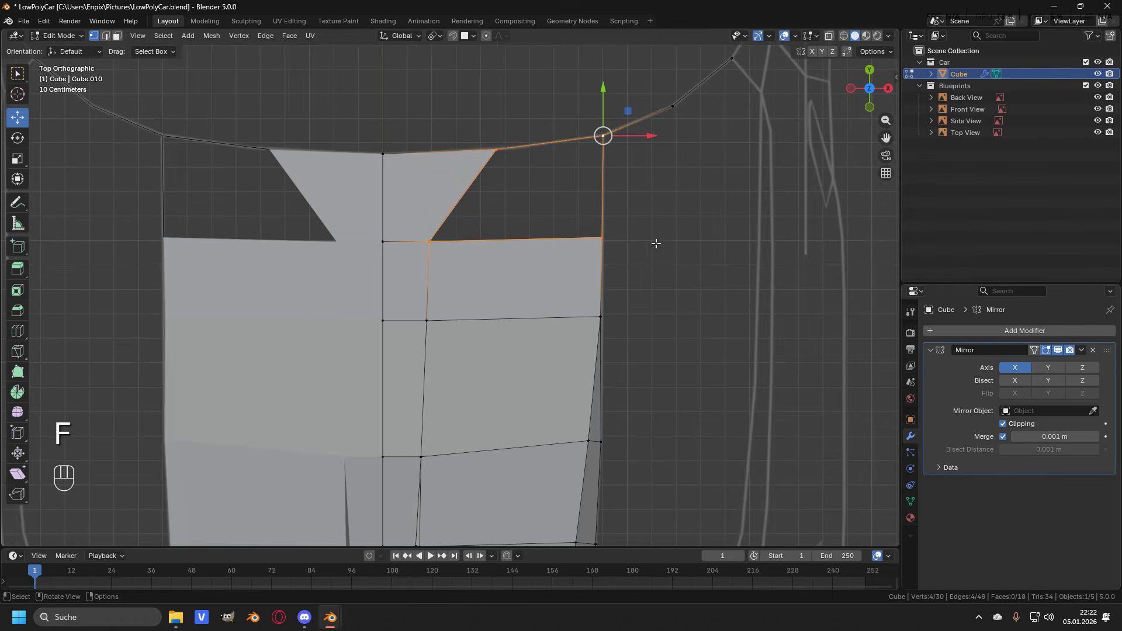
key(f)
click(640, 247)
Step: Extrude the rear line's outermost vertex along the blueprint by about 0.118 m X and -0.136 m Y, and again about 0.50 m forward
scroll(646, 271, down, 3)
shift+middle_drag(622, 293, 500, 264)
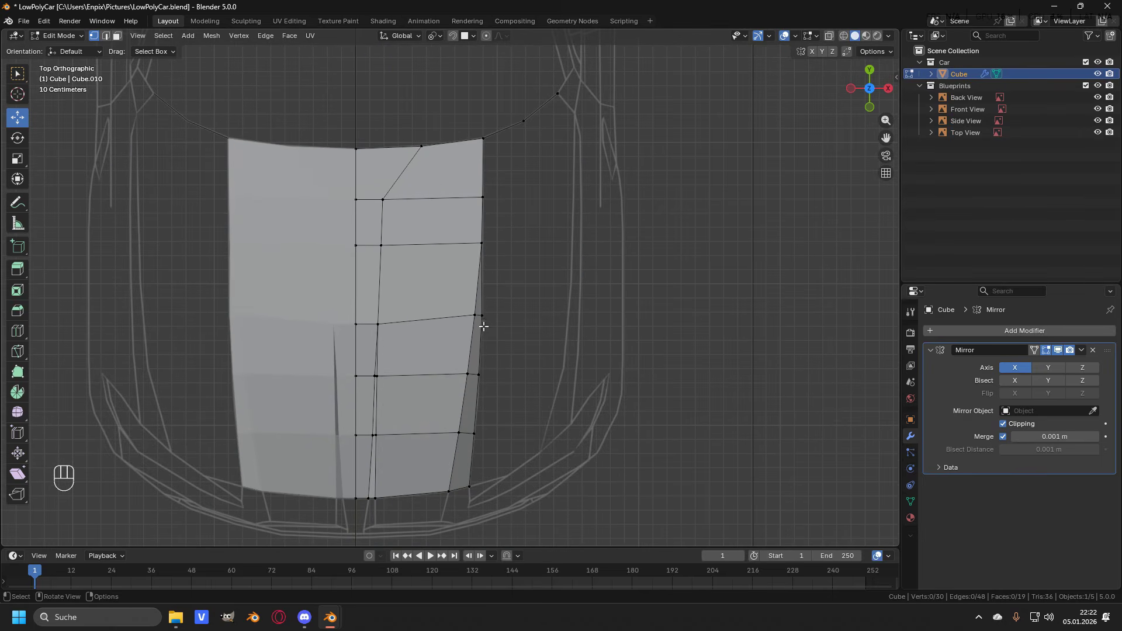
shift+middle_drag(533, 232, 571, 142)
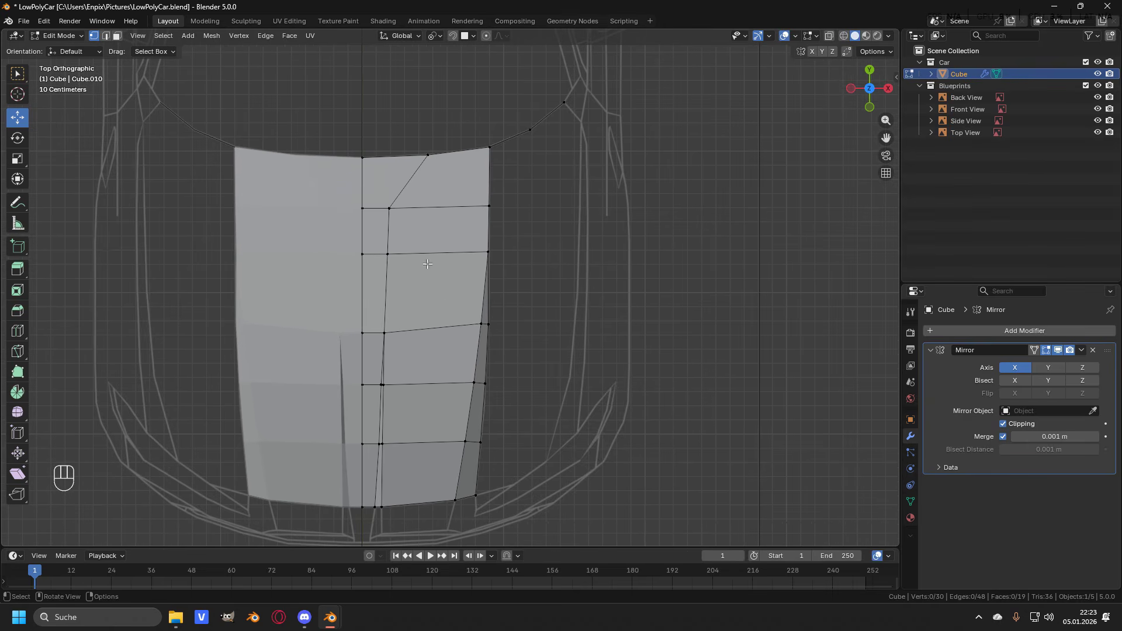
scroll(549, 188, up, 5)
click(507, 244)
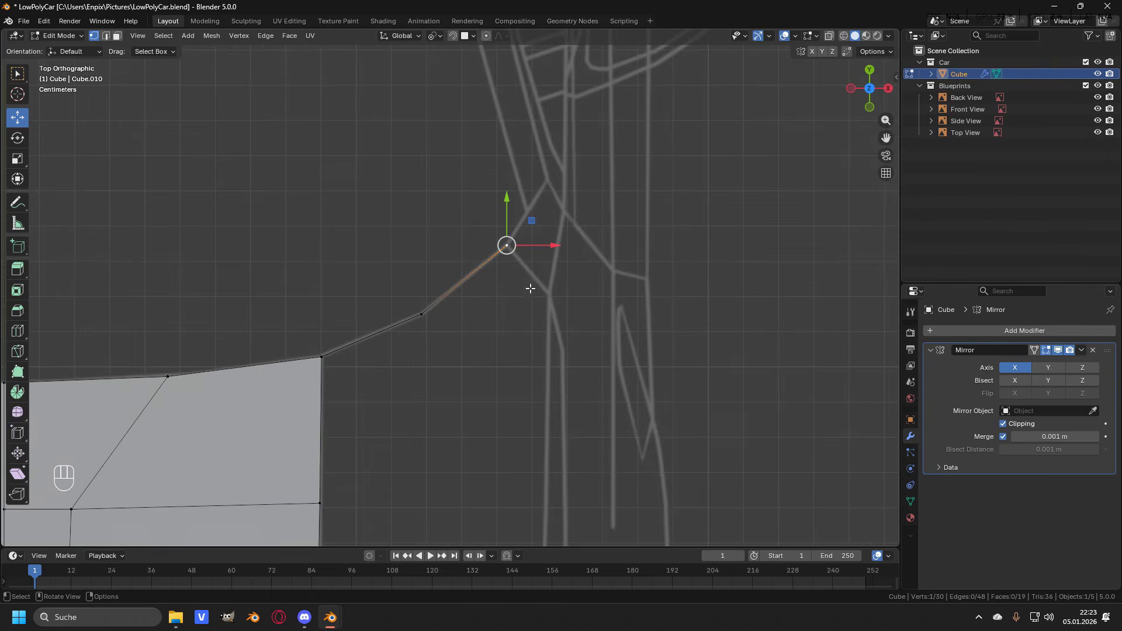
scroll(528, 283, up, 3)
key(e)
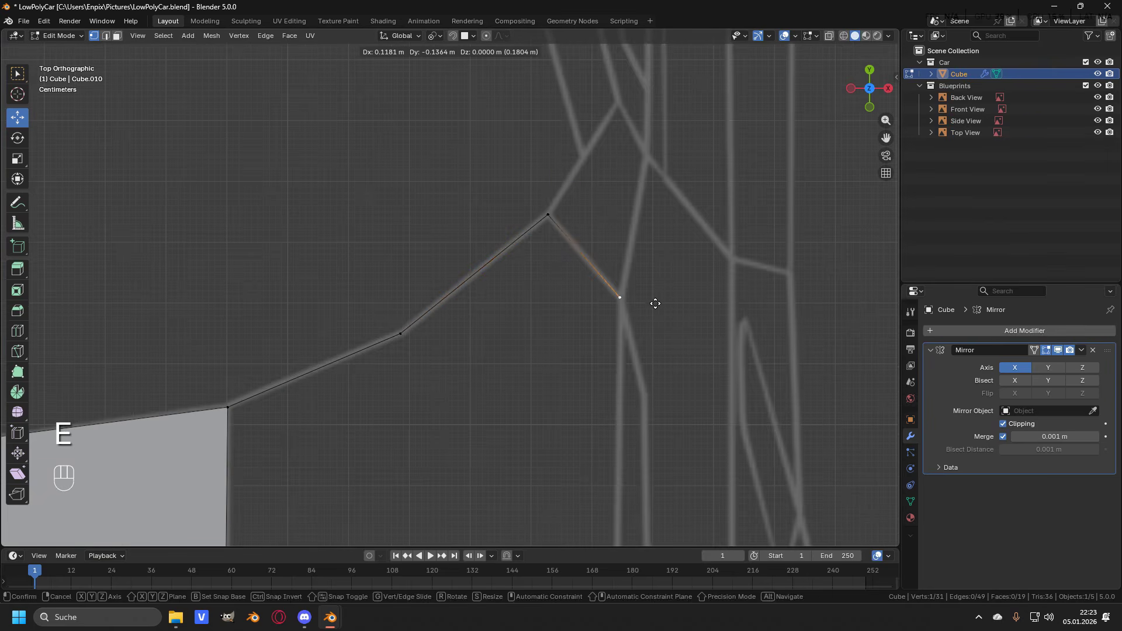
click(655, 303)
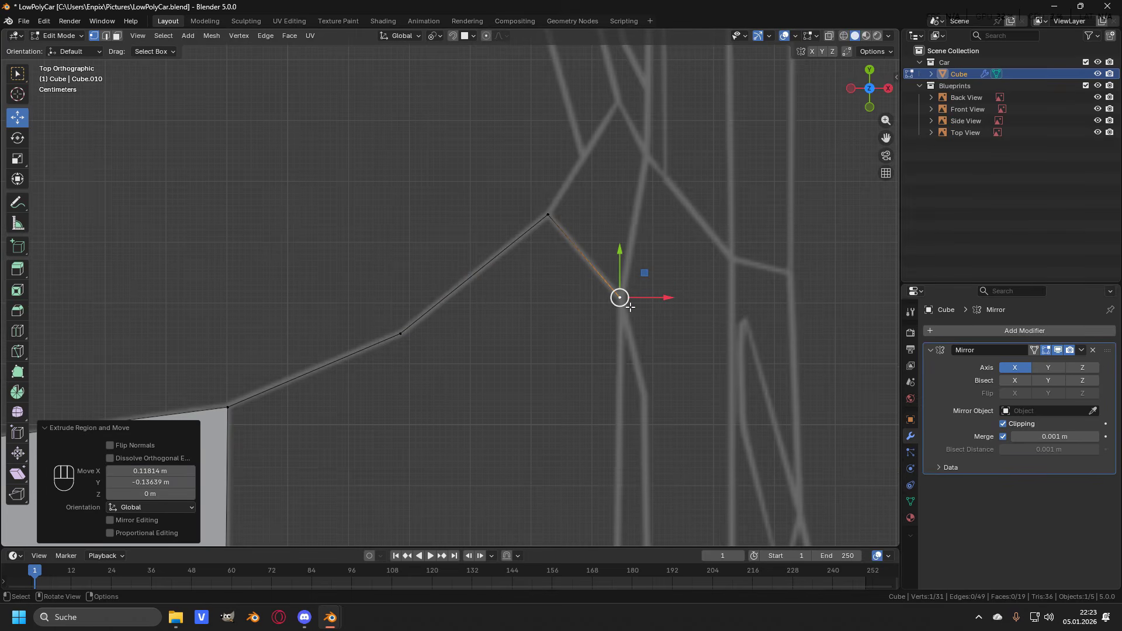
scroll(517, 224, down, 3)
key(e)
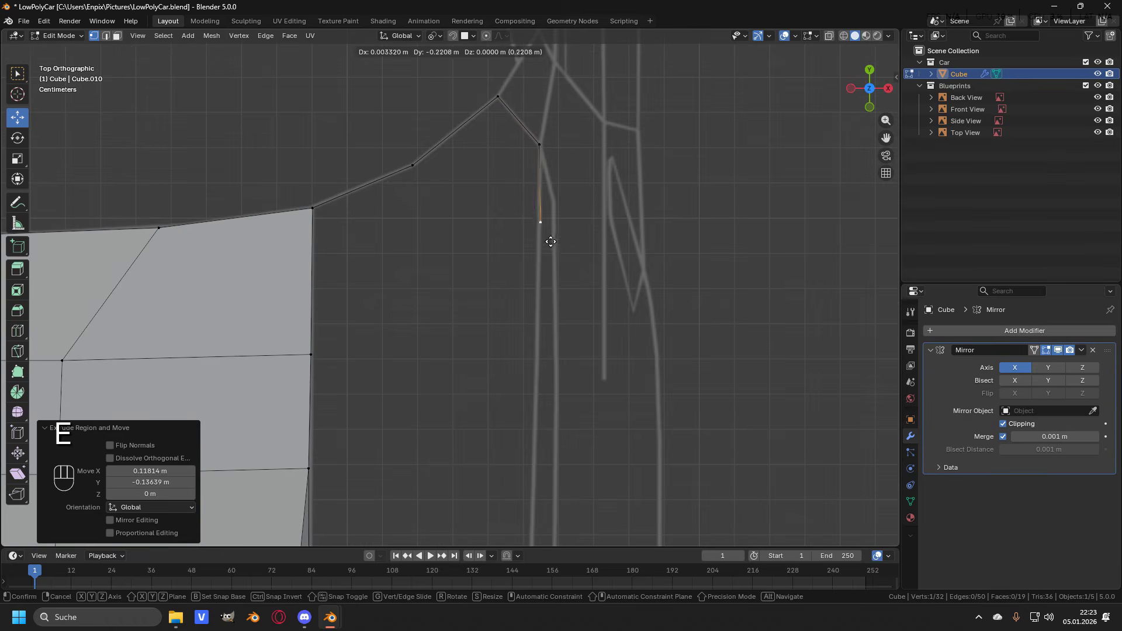
click(548, 335)
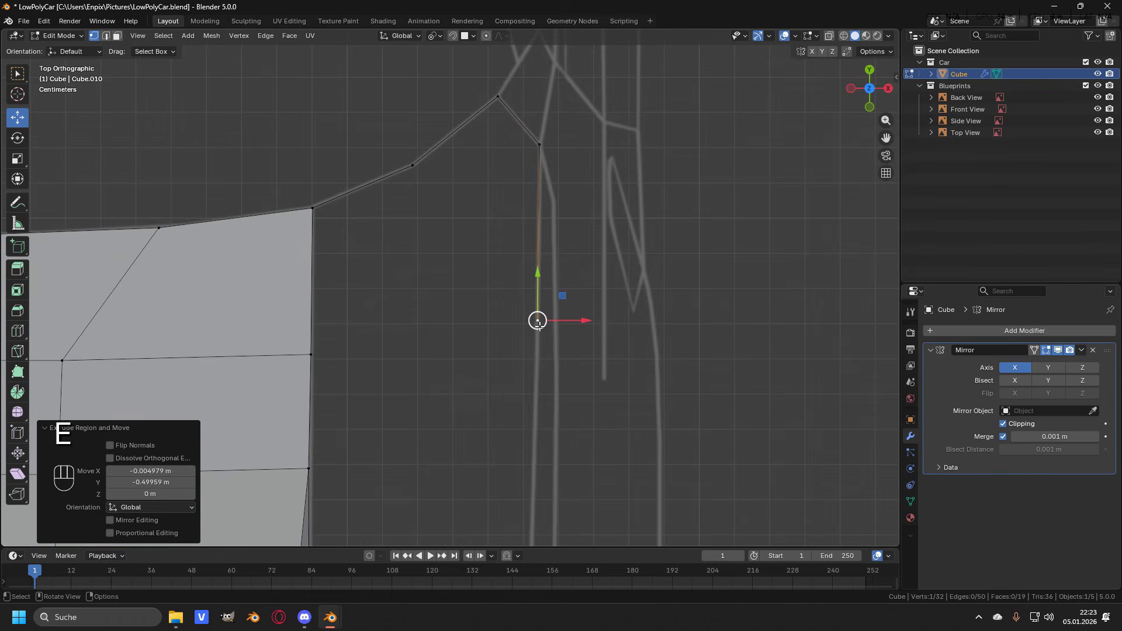
Step: Continue the hood's outer outline forward along the blueprint with five more vertex extrusions, ending at the headlight edge
shift+middle_drag(306, 349, 324, 179)
key(e)
click(304, 311)
shift+middle_drag(557, 355, 587, 202)
key(e)
click(563, 353)
key(e)
click(557, 356)
key(e)
click(546, 348)
key(e)
click(534, 368)
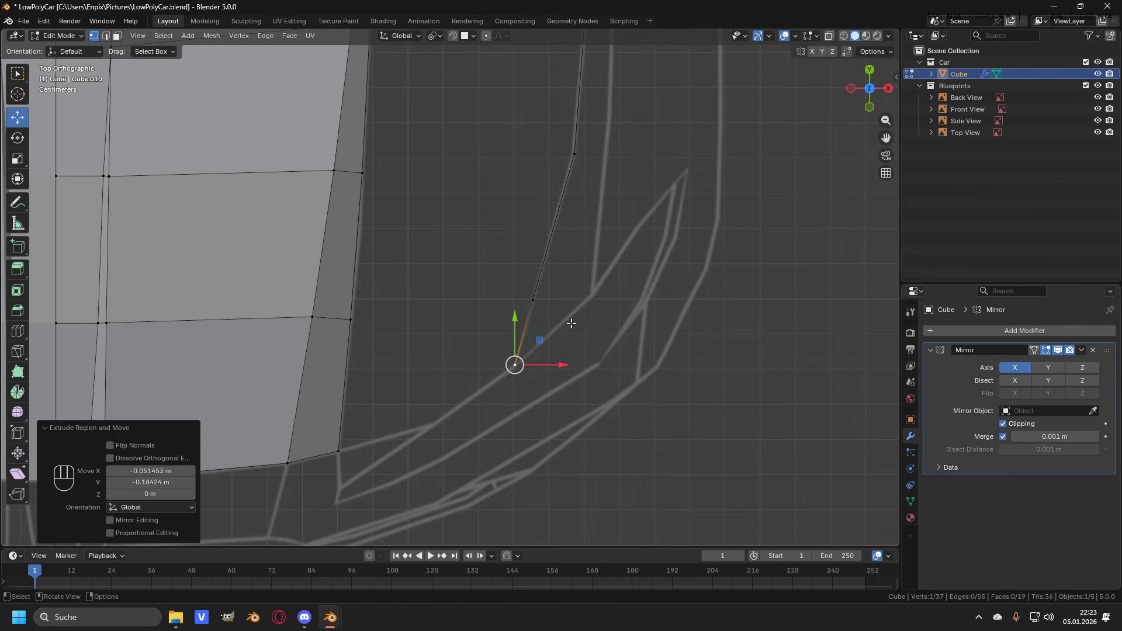
Step: In the right view, lower the outer outline's three frontmost vertices in Z onto the blueprint's hood line
key(KP_3)
scroll(527, 336, up, 1)
shift+middle_drag(526, 336, 484, 292)
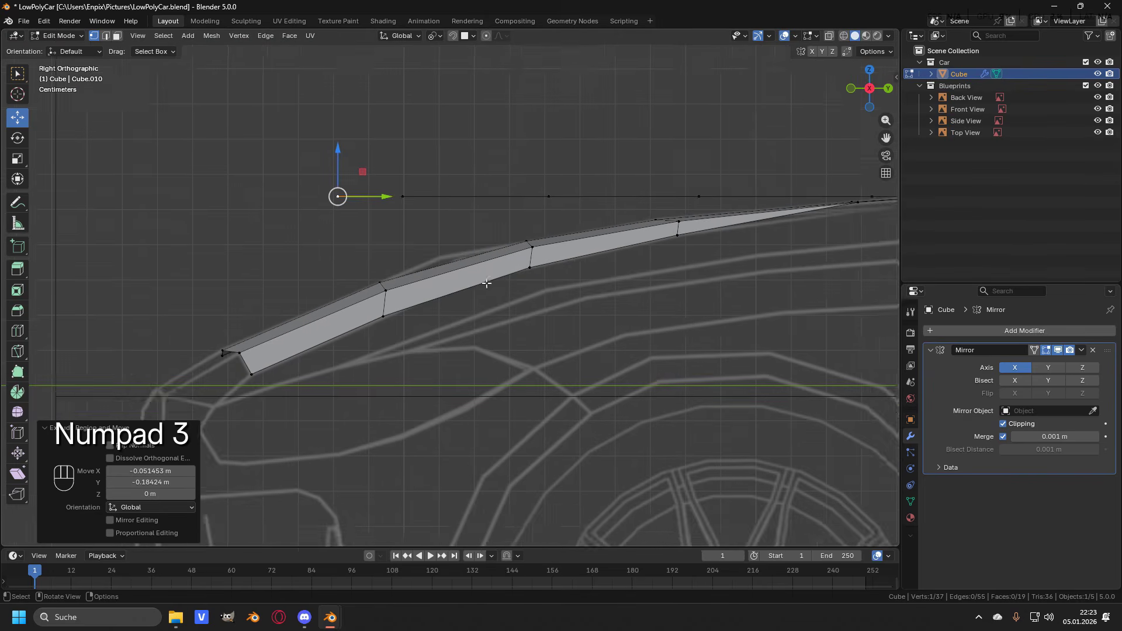
key(e)
key(z)
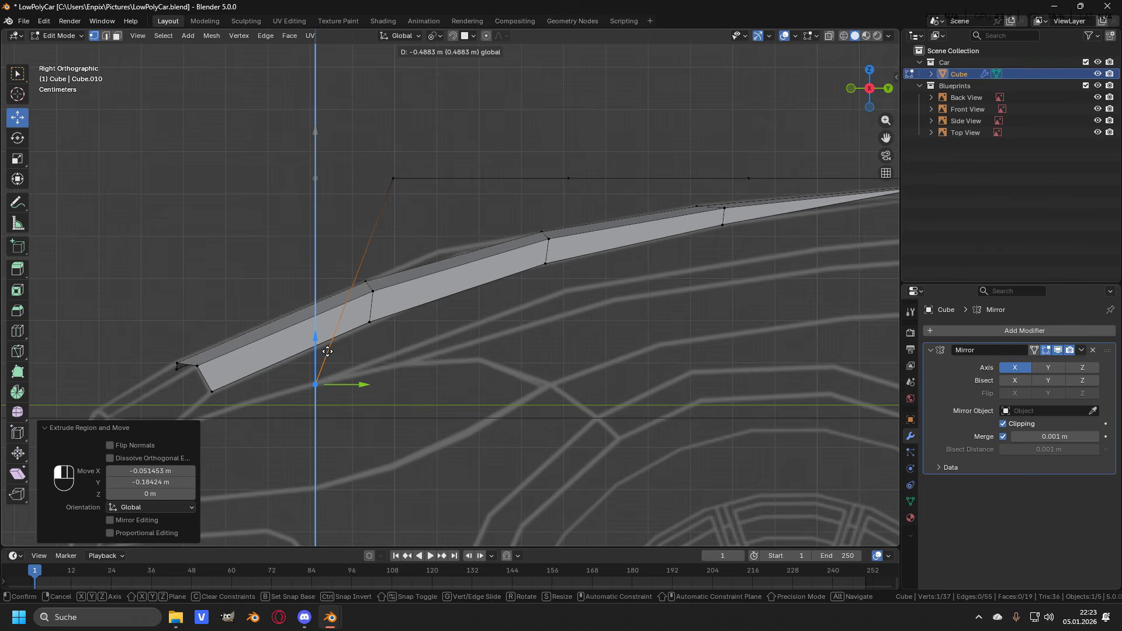
click(327, 350)
click(392, 178)
drag(405, 136, 404, 312)
click(568, 178)
drag(577, 135, 577, 247)
Step: Lower the outer outline's remaining four vertices onto the side blueprint line, moving the rearmost one about -0.066 m in Z
shift+middle_drag(660, 225, 391, 248)
click(480, 201)
drag(487, 174, 487, 256)
click(687, 201)
drag(695, 174, 696, 230)
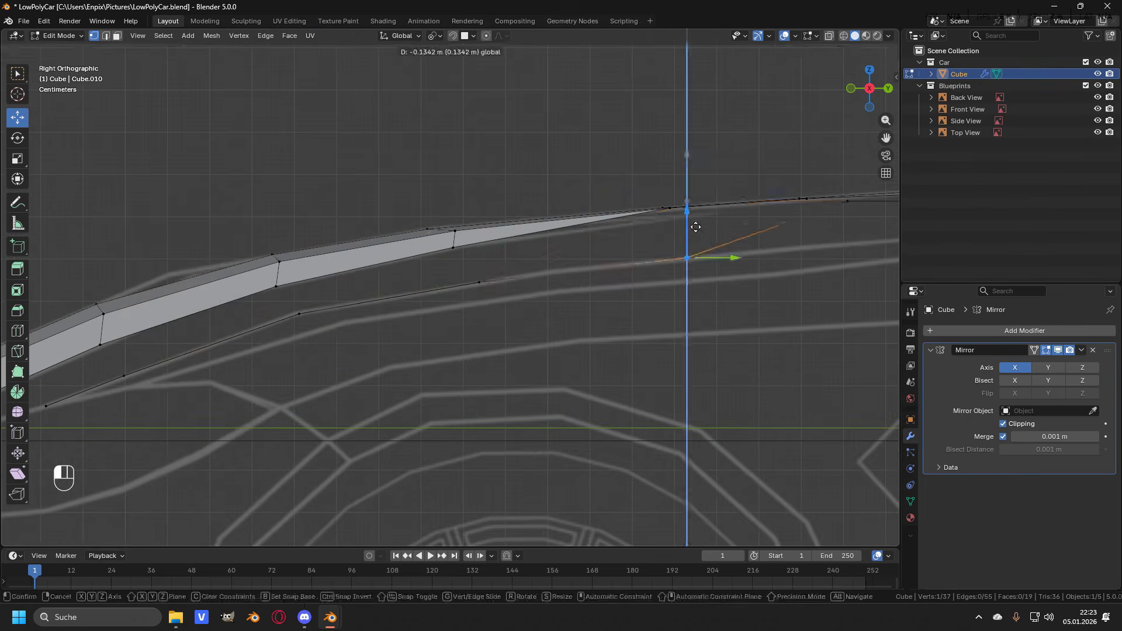
shift+middle_drag(824, 215, 414, 228)
click(436, 214)
drag(441, 193, 441, 235)
click(647, 214)
drag(654, 172, 654, 199)
Step: Compare the hood's outer outline with the blueprint in the front view, with the whole mesh highlighted
scroll(596, 181, down, 3)
shift+middle_drag(440, 285, 616, 252)
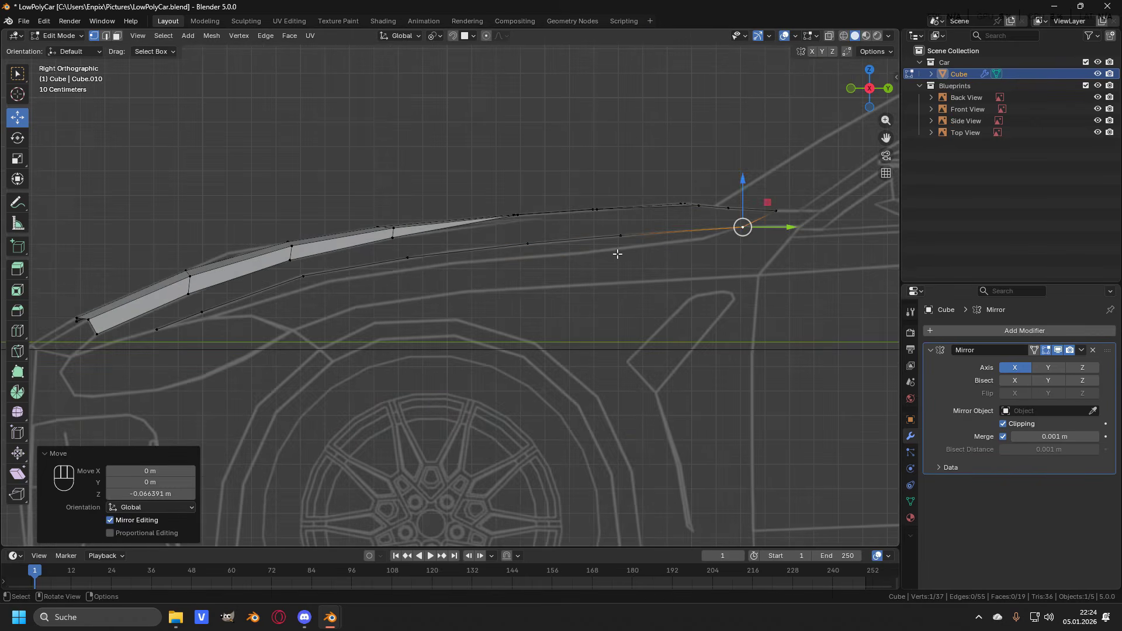
key(KP_1)
scroll(617, 254, up, 3)
key(a)
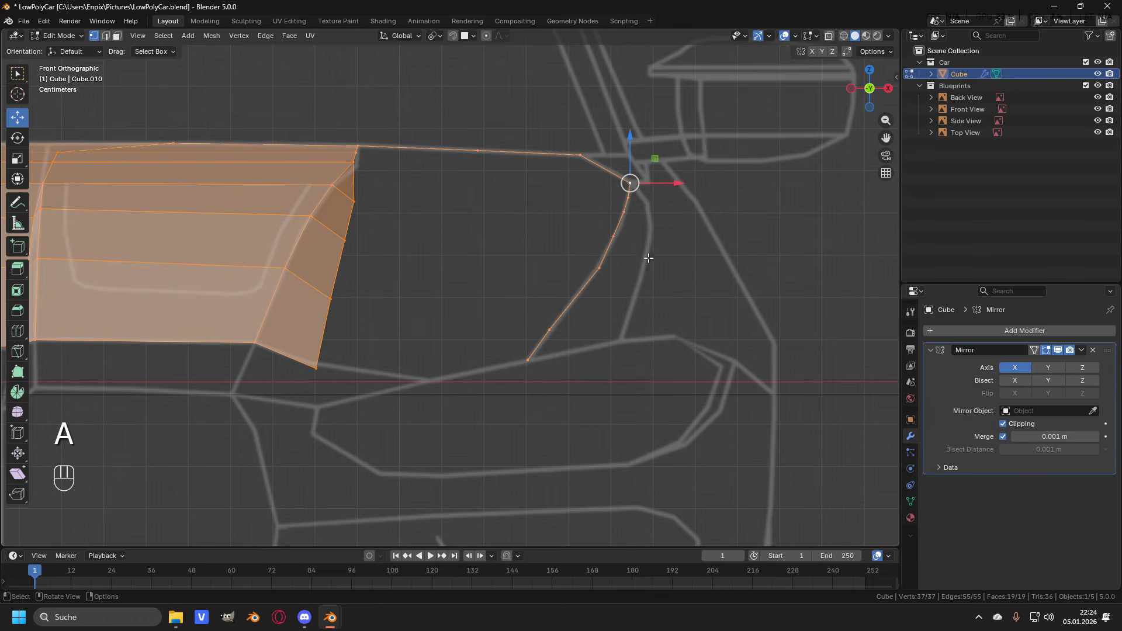
click(606, 380)
Step: In the top view, connect the hood's front outer corner to the front end of the outer outline with an edge
key(KP_7)
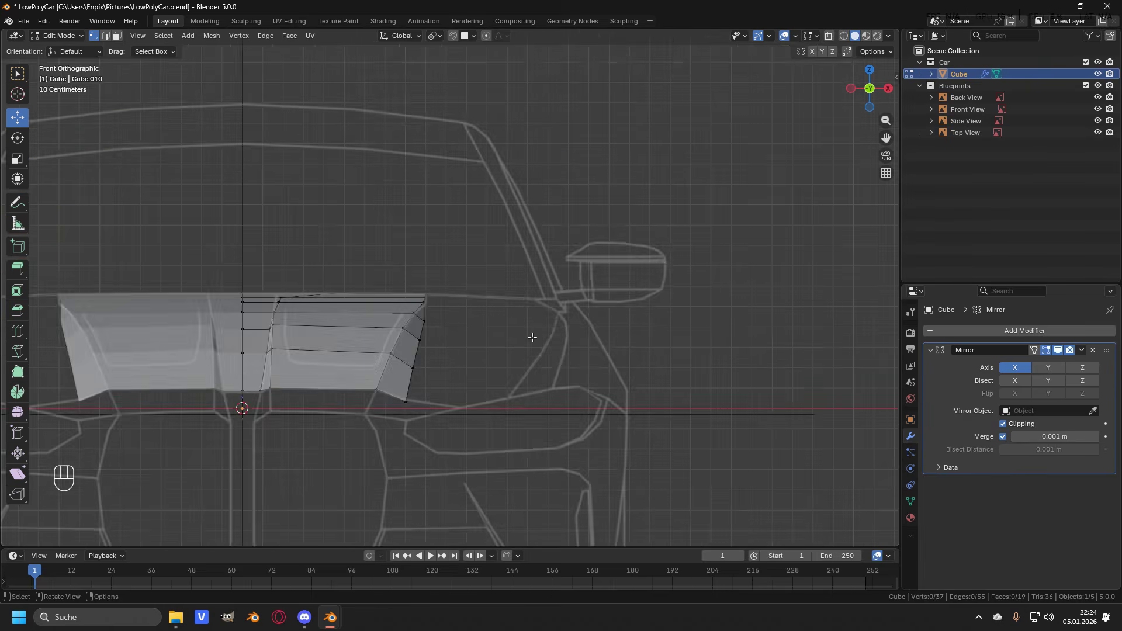
shift+middle_drag(531, 336, 542, 269)
scroll(541, 269, up, 3)
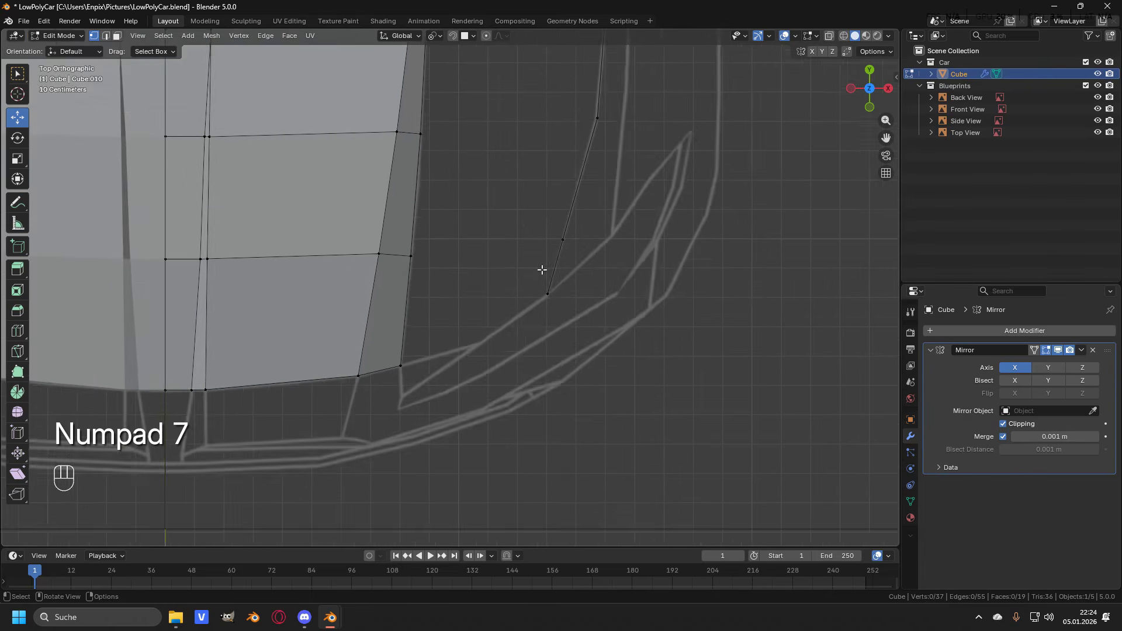
click(390, 383)
shift+click(570, 297)
key(f)
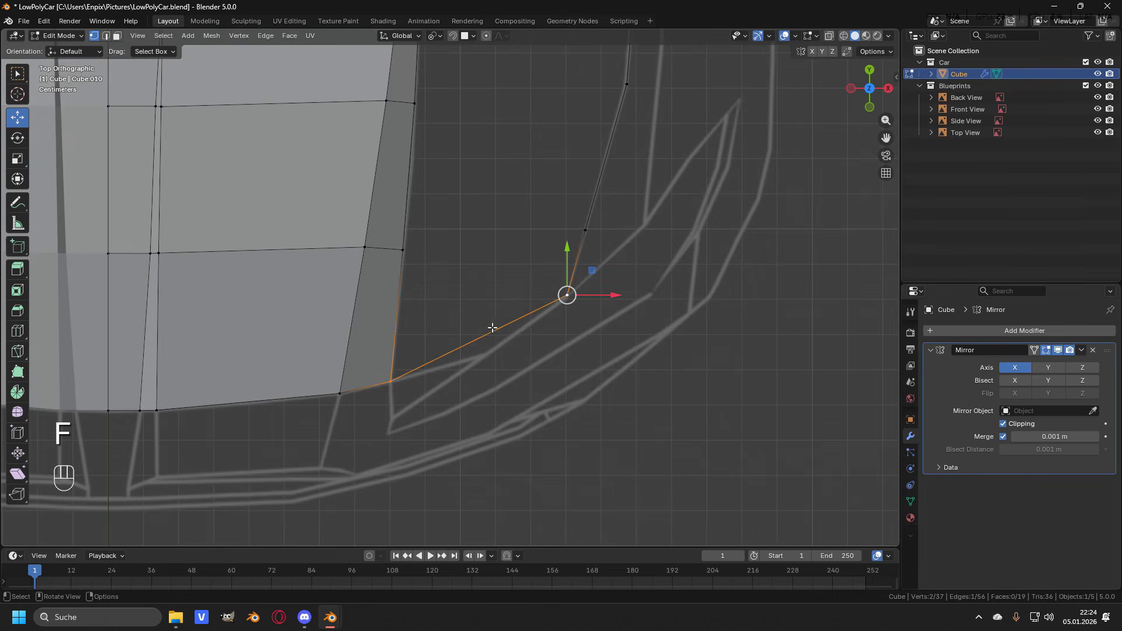
Step: Cut the new front edge once at its middle and move the vertex about 0.010 m X and -0.052 m Y onto the blueprint corner
scroll(493, 335, up, 2)
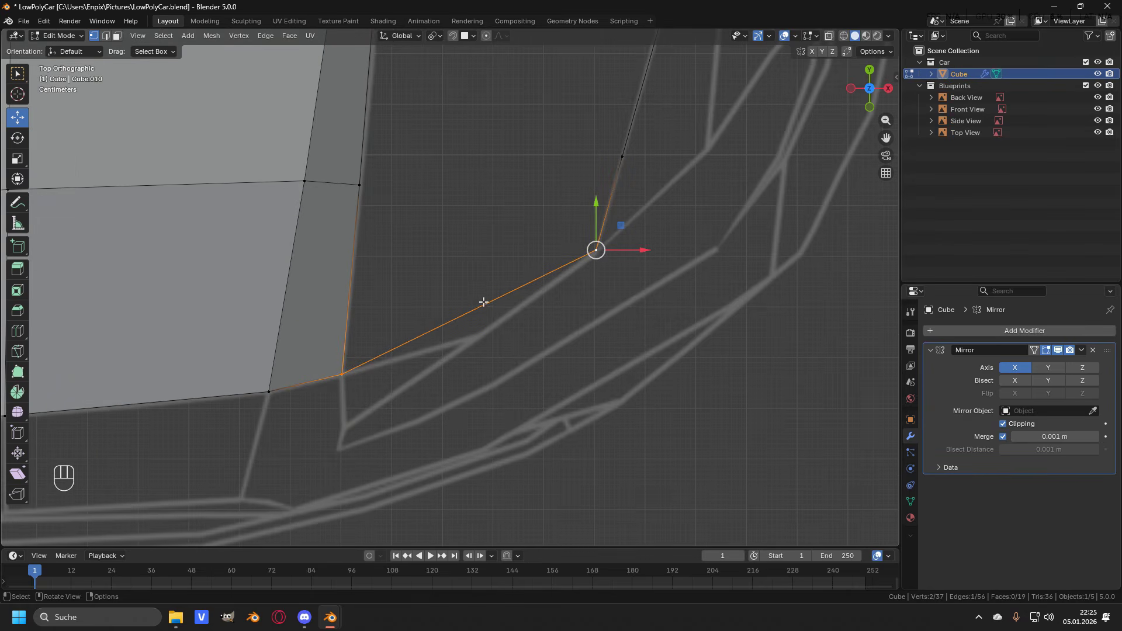
key(ctrl+r)
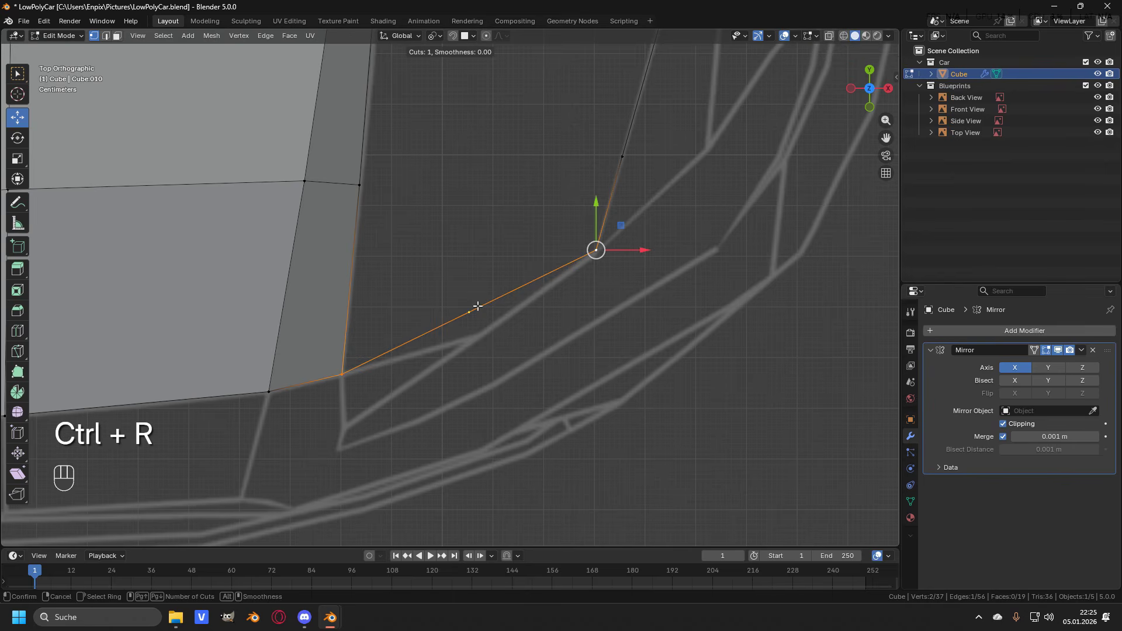
click(477, 306)
right_click(478, 312)
key(g)
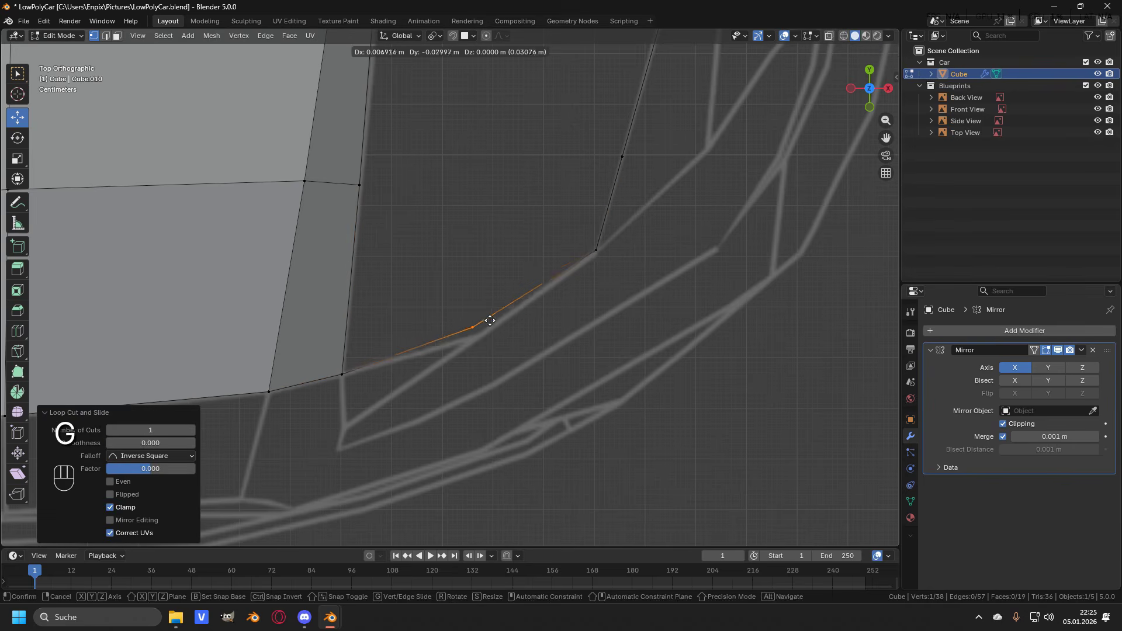
click(491, 330)
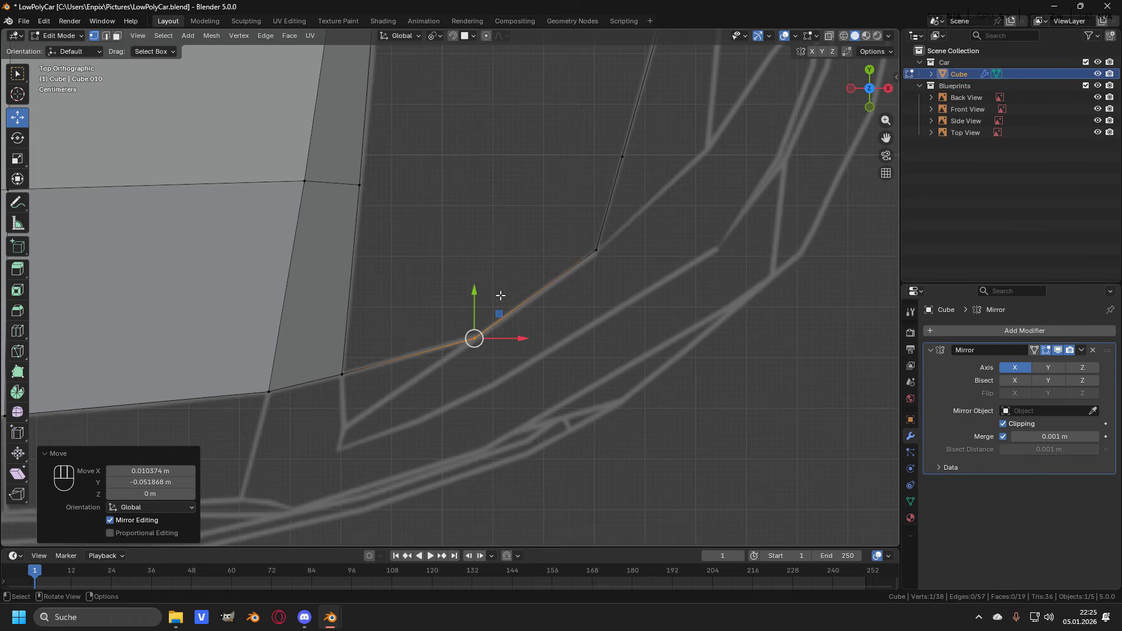
Step: In the front view, lower the middle vertex about 0.038 m in Z onto the headlight line and check it in the right view
key(KP_1)
shift+middle_drag(509, 363, 511, 182)
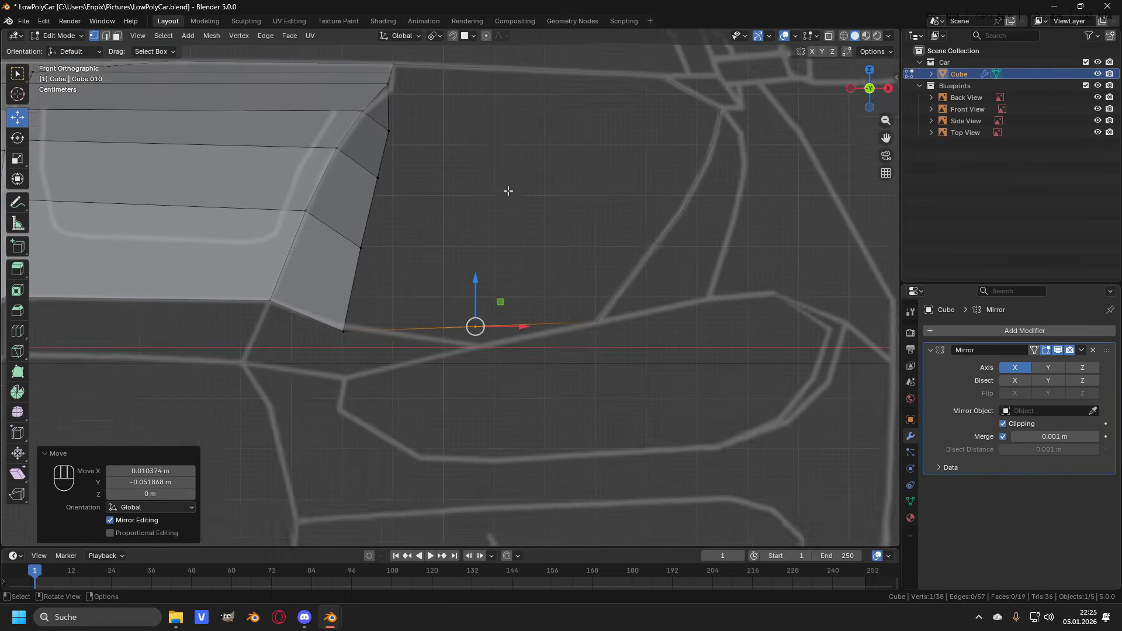
scroll(510, 182, up, 1)
drag(481, 291, 496, 316)
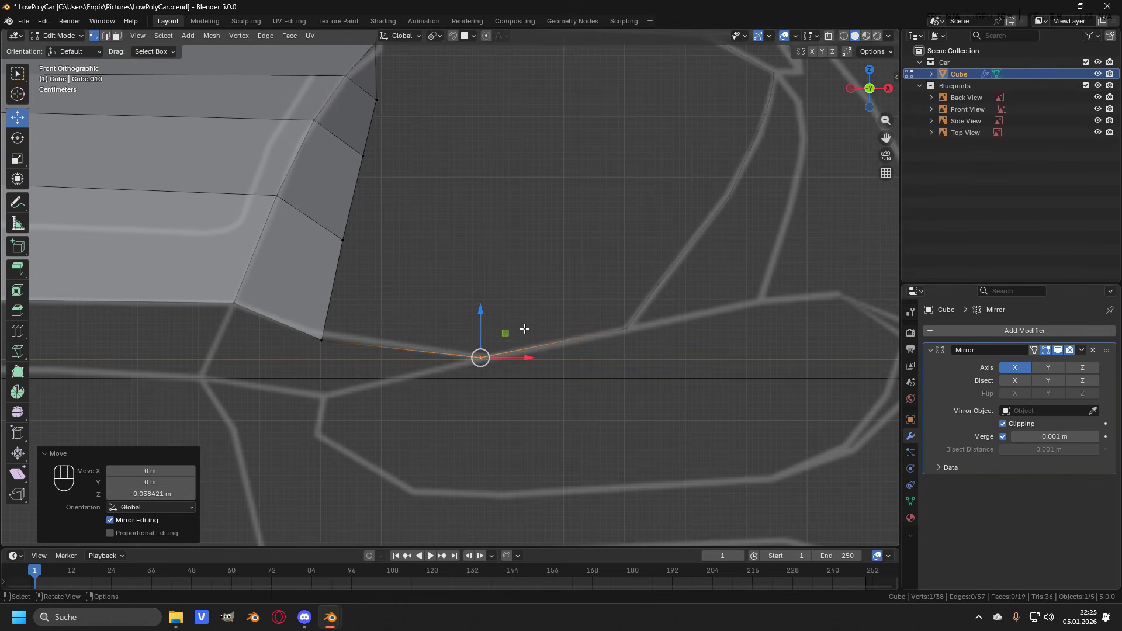
key(KP_3)
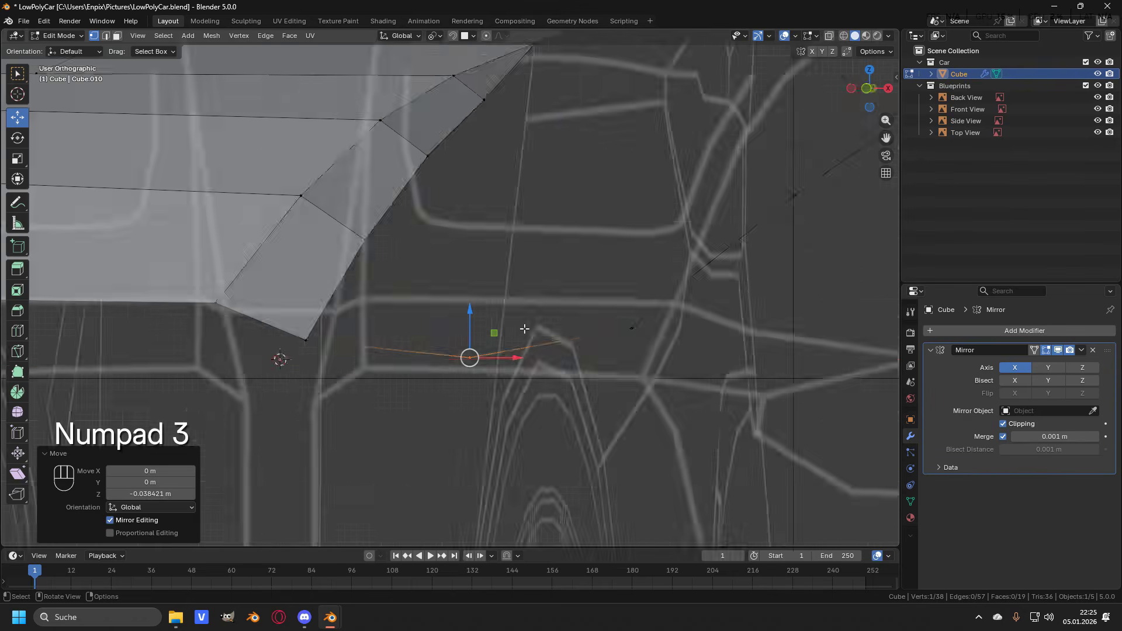
click(420, 377)
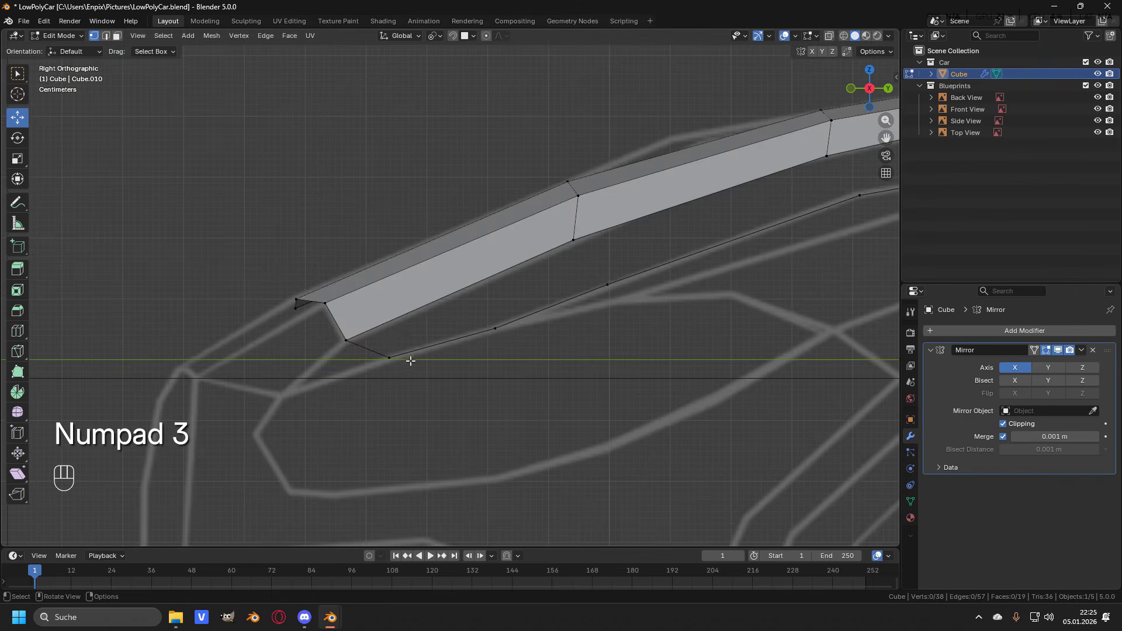
key(KP_3)
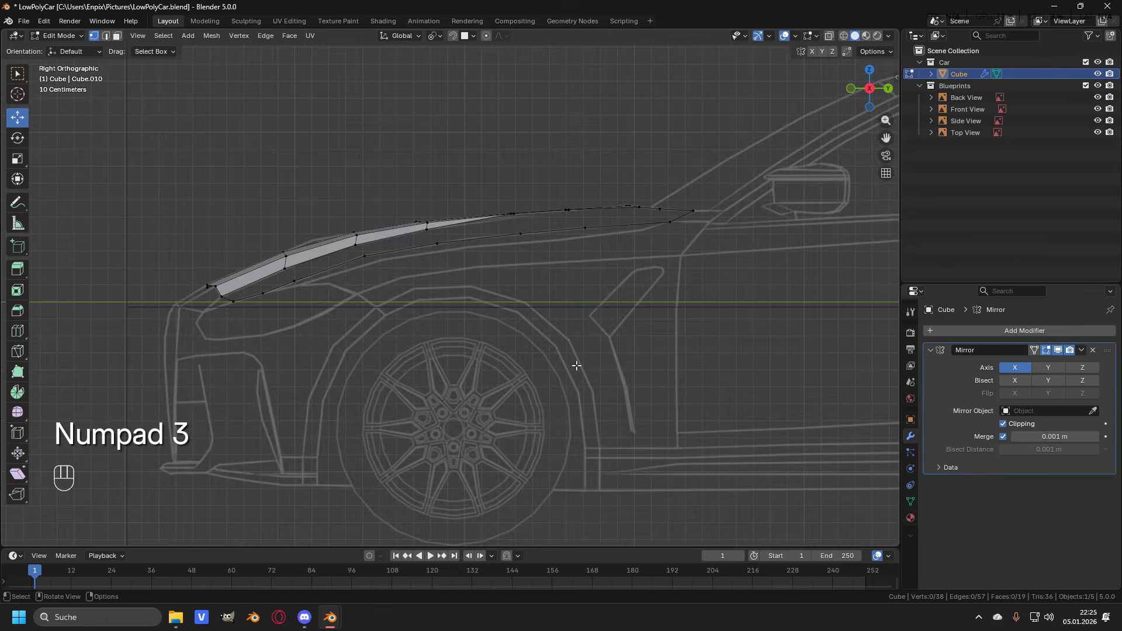
Step: In the top view, fill a face between the hood's side edge and the outer outline, one row behind the front
key(KP_7)
shift+middle_drag(534, 388, 538, 380)
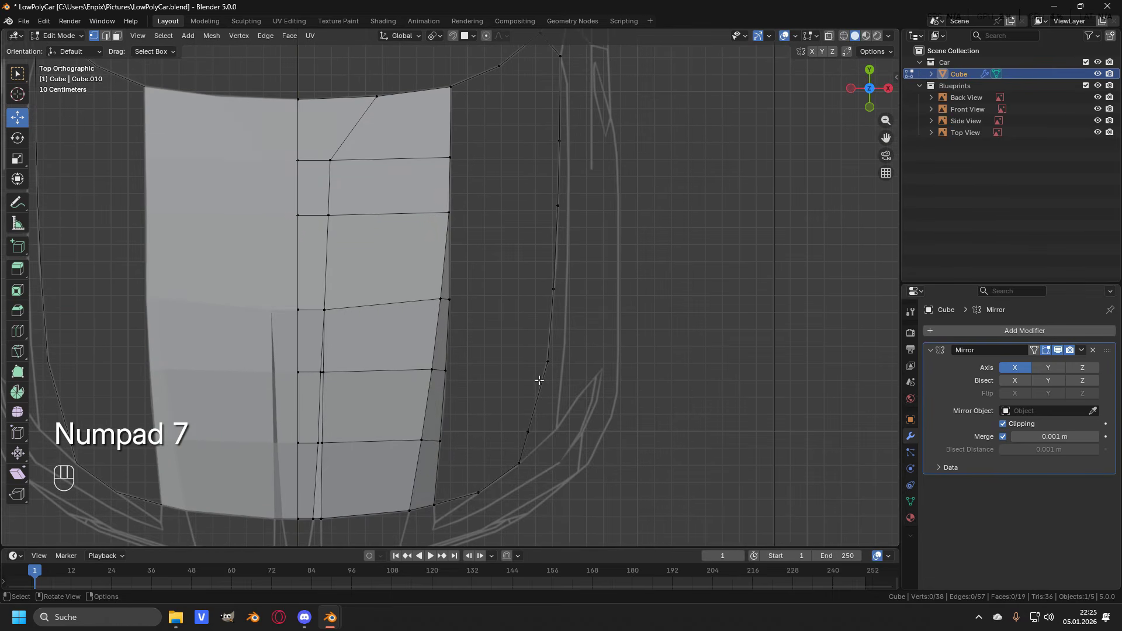
shift+click(468, 431)
shift+click(454, 374)
shift+click(541, 368)
shift+click(525, 429)
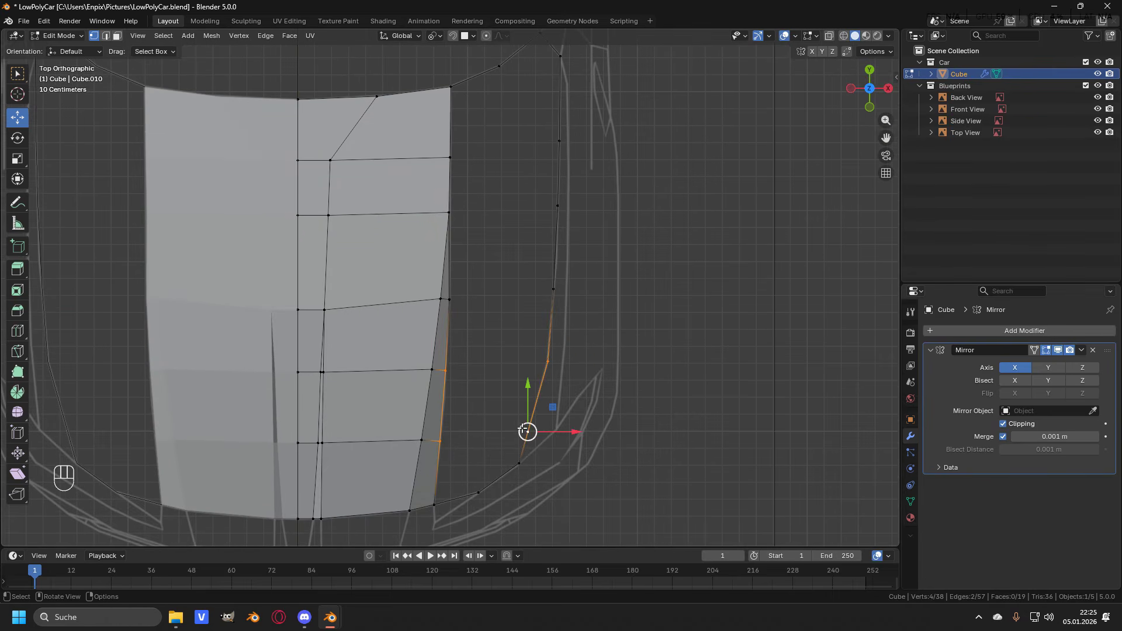
key(f)
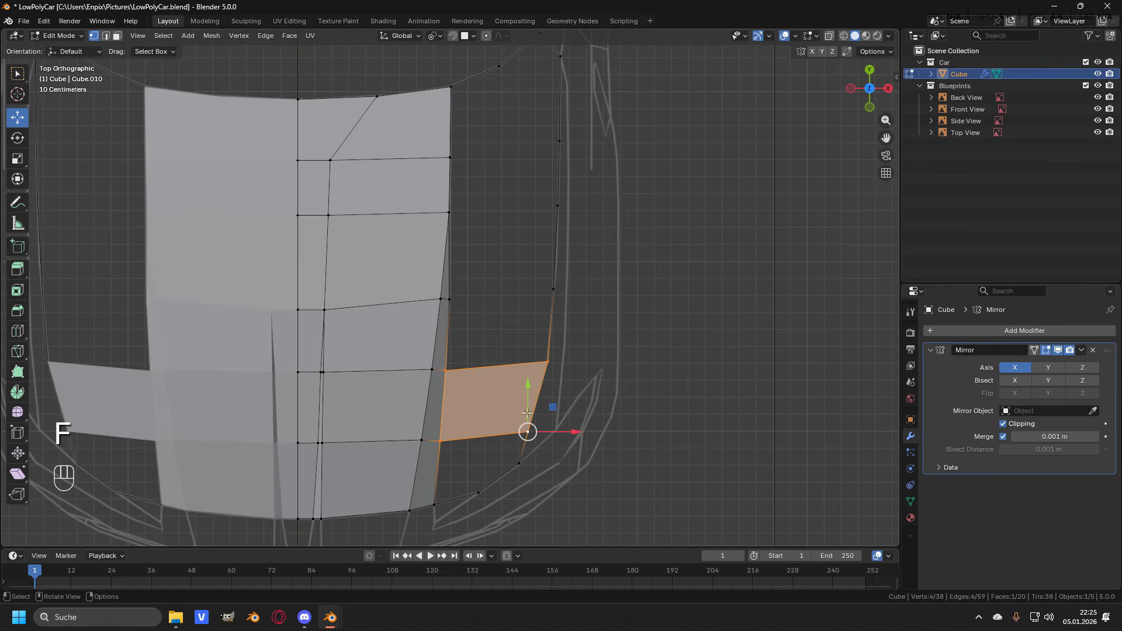
Step: Fill three more faces toward the rear between the hood's side edge and the outer outline
click(445, 371)
shift+click(547, 361)
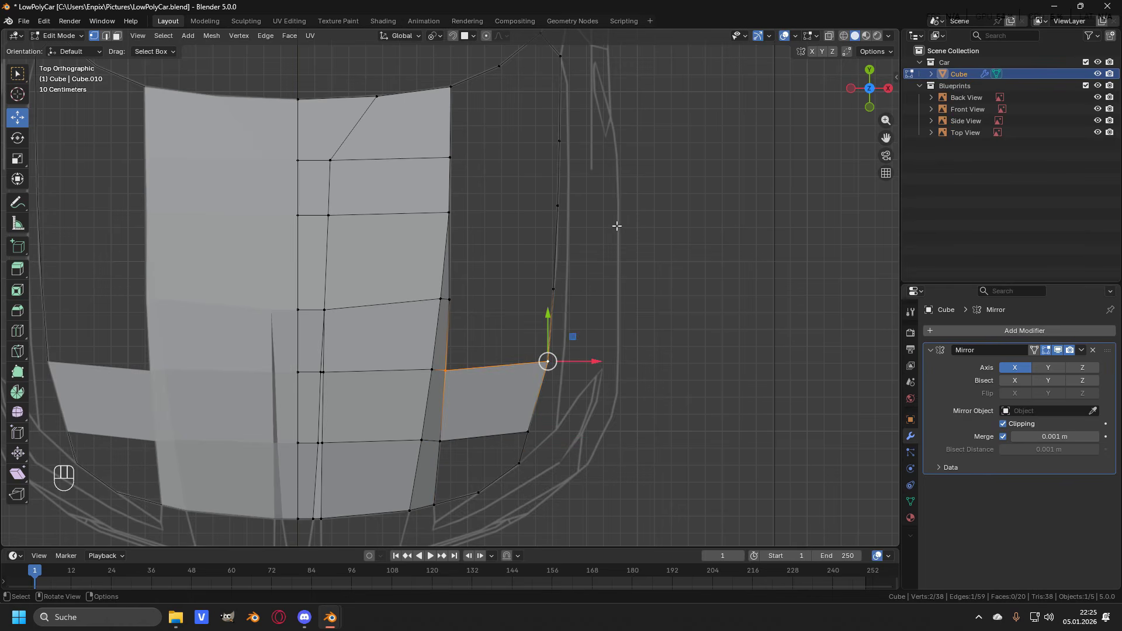
key(f)
key(f)
key(f)
shift+middle_drag(613, 210, 598, 354)
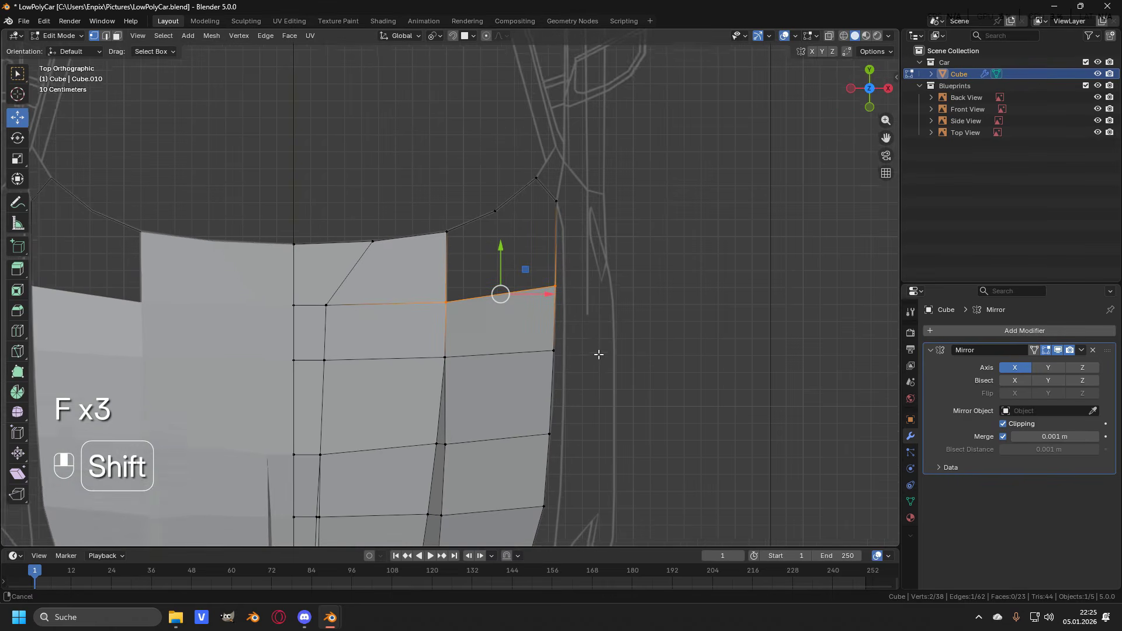
click(640, 334)
Step: Add a single centered loop cut running lengthwise through the hood's outer face strip
scroll(619, 296, down, 1)
shift+middle_drag(619, 296, 613, 271)
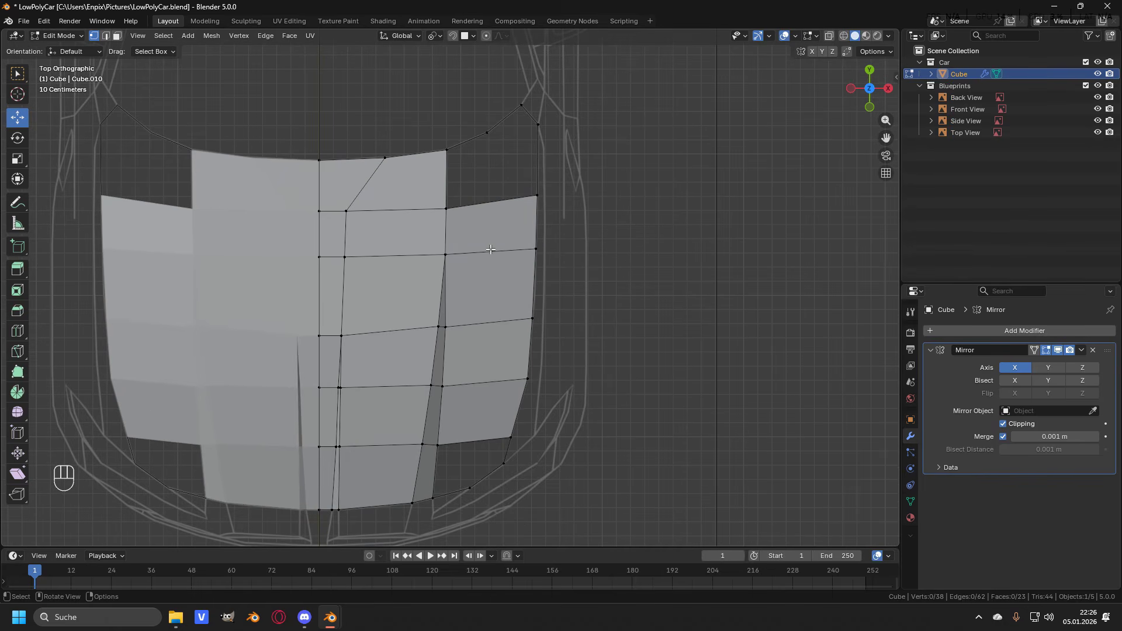
key(ctrl)
key(ctrl+r)
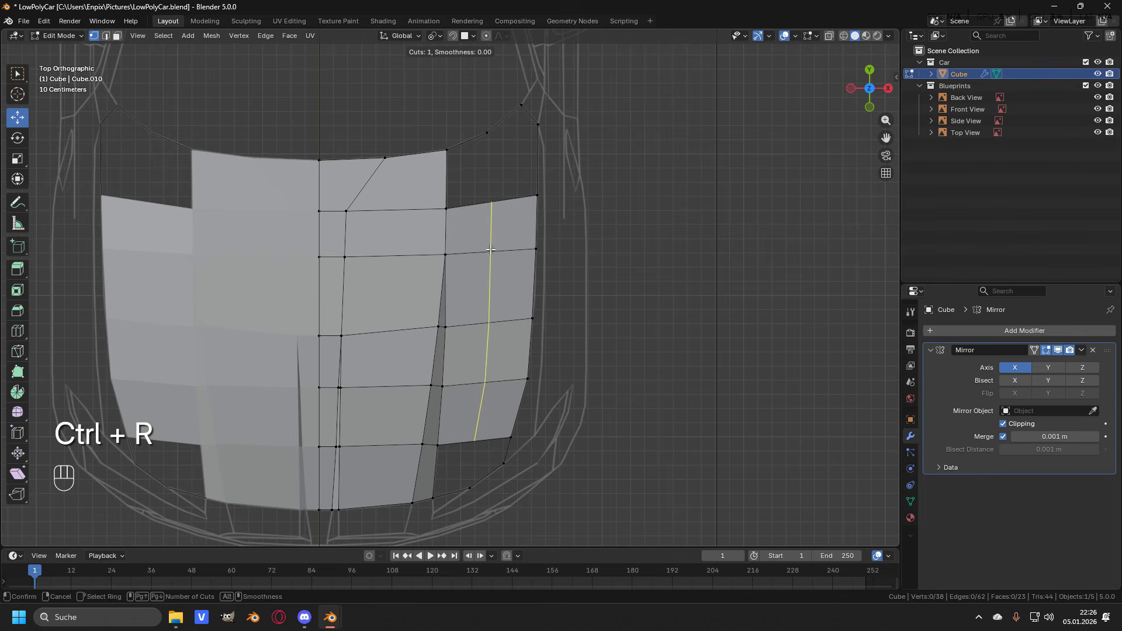
click(491, 250)
click(490, 250)
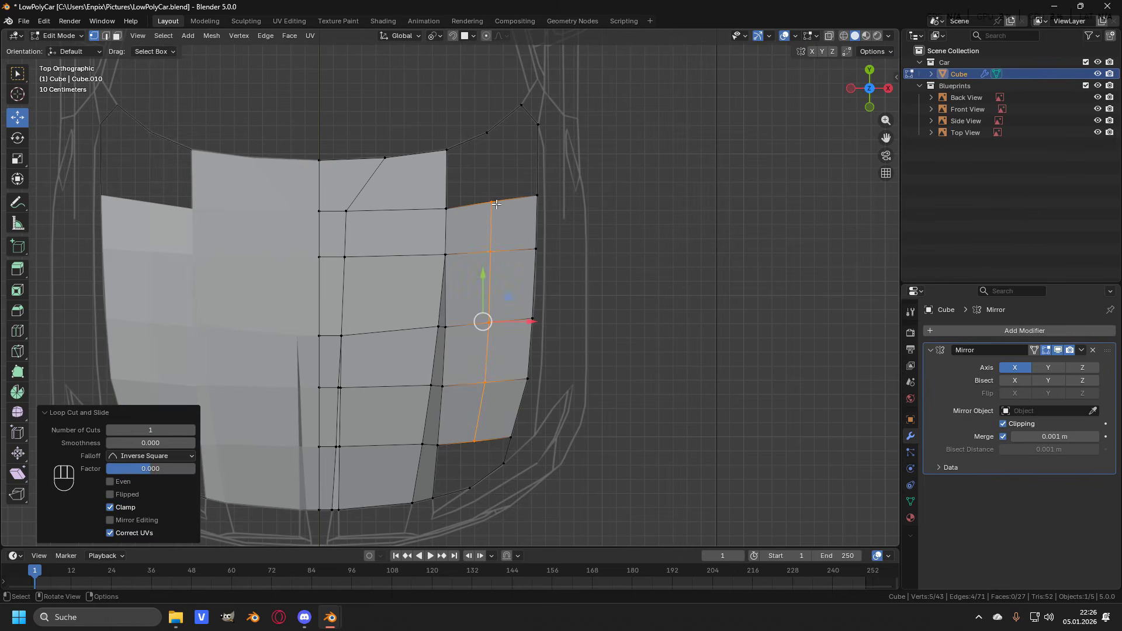
scroll(485, 308, up, 2)
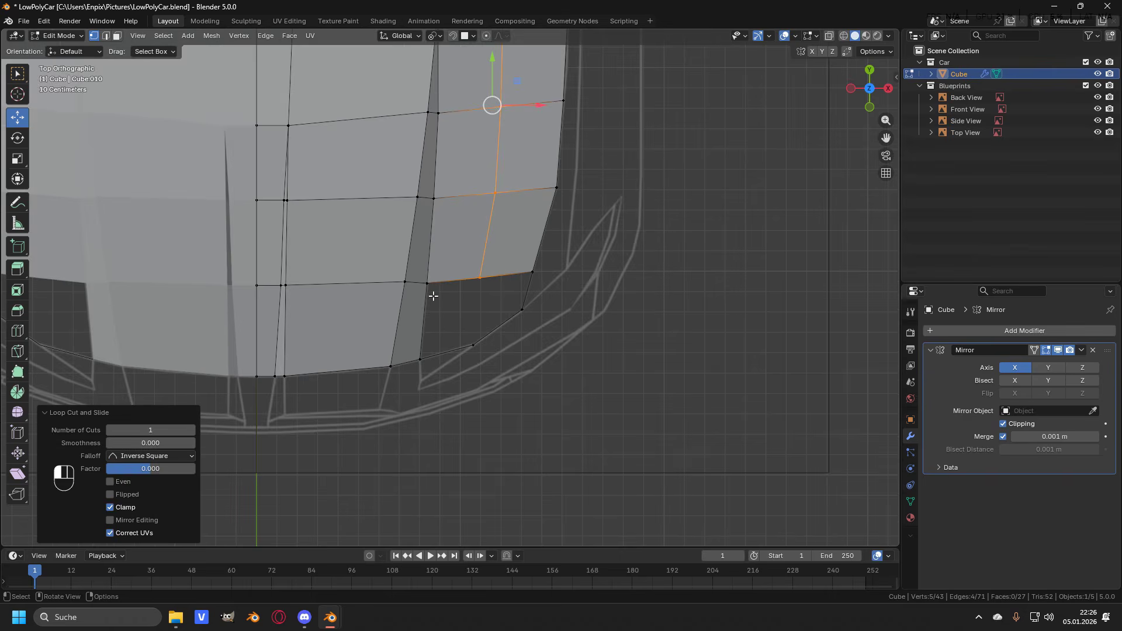
Step: Fill the two front-row faces between the hood's side edge and its outer outline
click(426, 284)
shift+click(420, 359)
shift+click(473, 345)
shift+click(479, 279)
key(f)
click(479, 278)
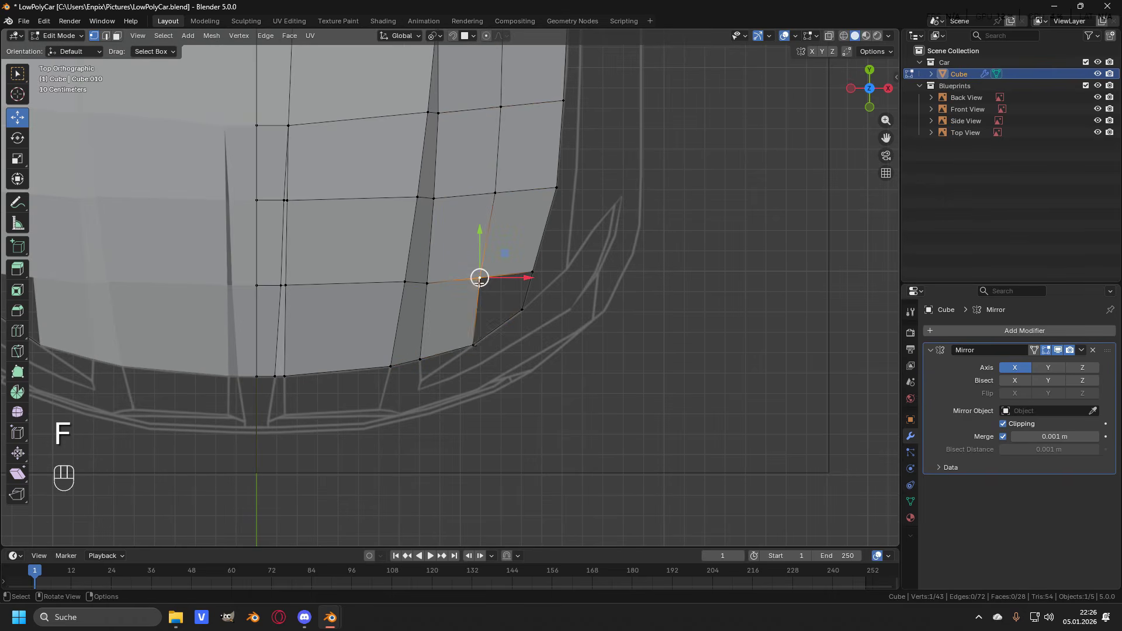
shift+click(472, 345)
shift+click(522, 310)
shift+click(532, 272)
key(f)
Step: Fill a four-sided face at the hood's rear edge, on the inner half of the outer strip
scroll(609, 280, down, 3)
shift+middle_drag(576, 262, 546, 308)
scroll(546, 308, up, 3)
click(417, 288)
shift+click(428, 228)
shift+click(477, 207)
shift+click(482, 290)
key(f)
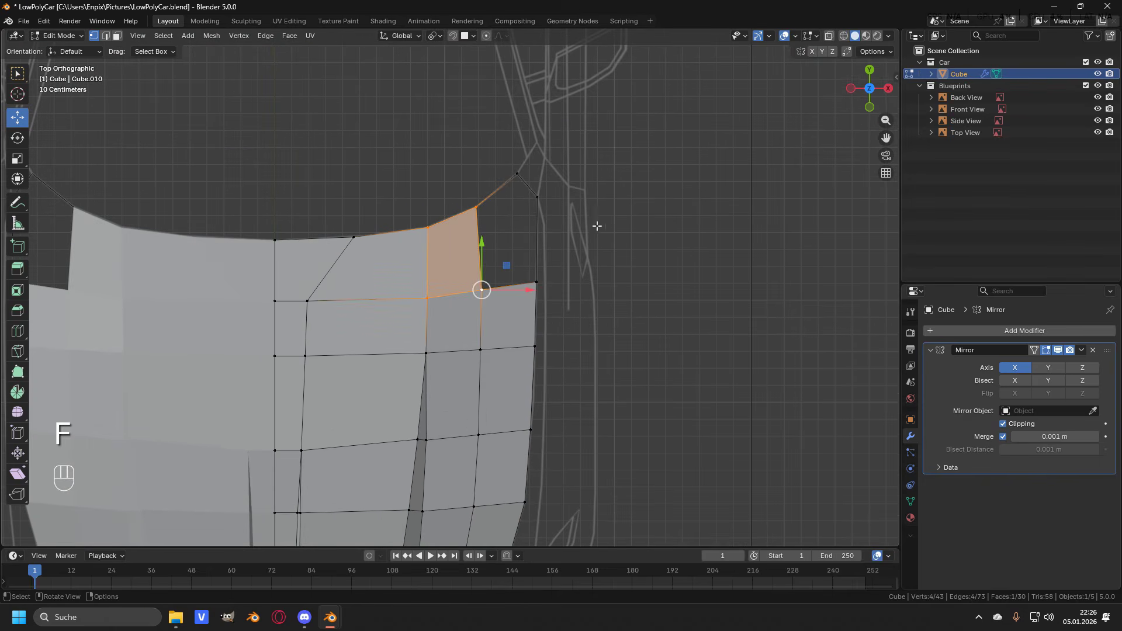
Step: Add a single centered loop cut running crosswise through the hood's rearmost row of faces
click(587, 243)
shift+middle_drag(576, 225, 566, 254)
scroll(566, 255, up, 2)
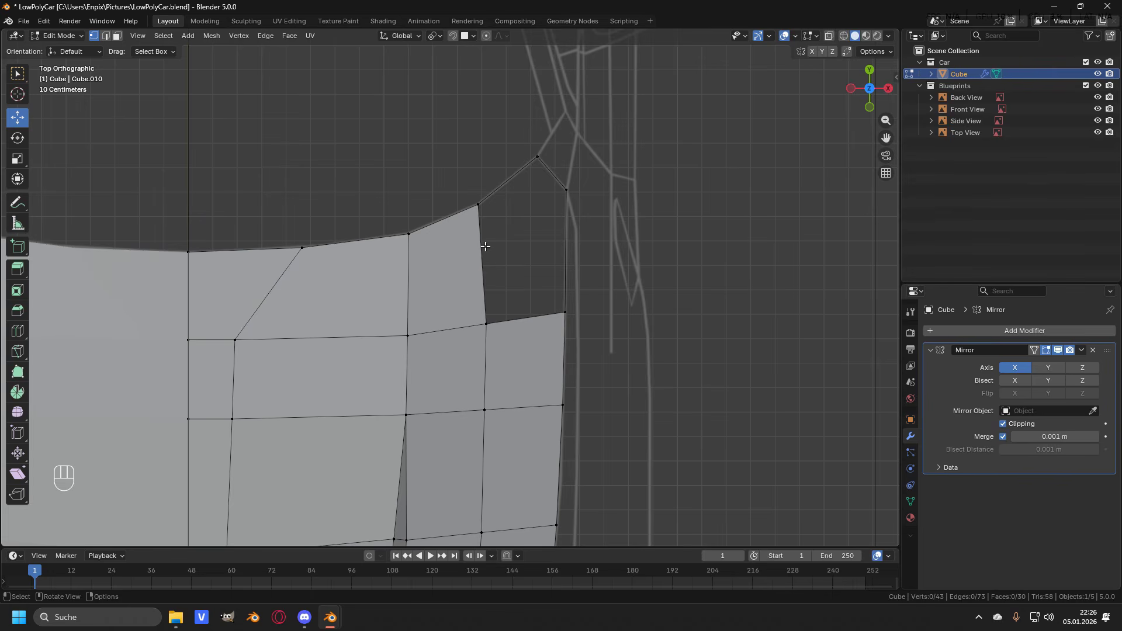
key(ctrl)
key(ctrl+r)
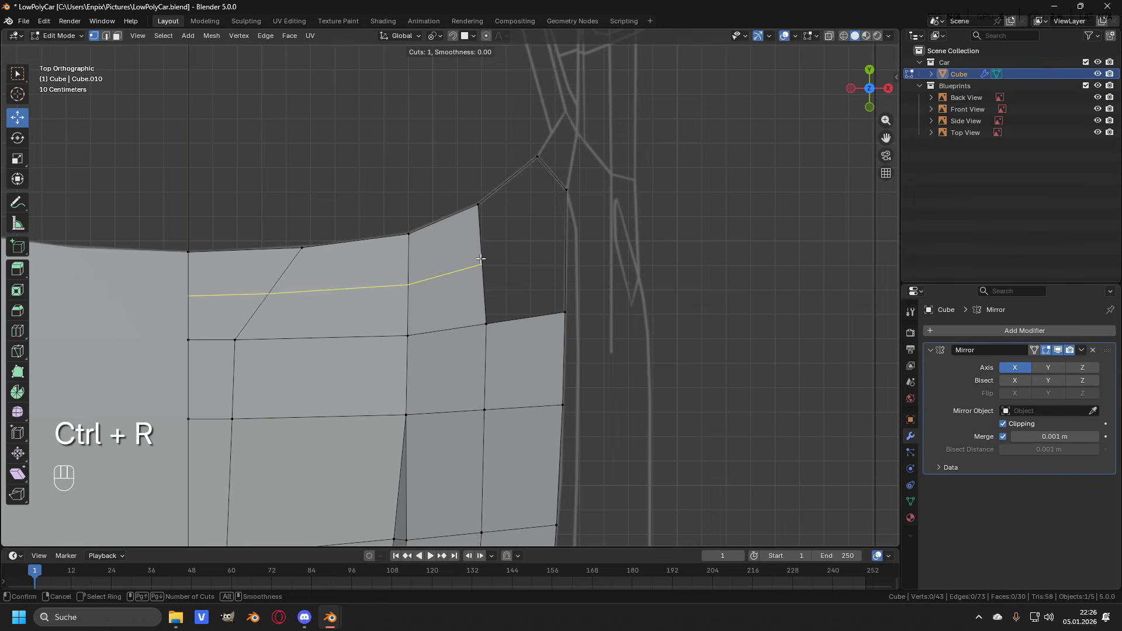
click(481, 259)
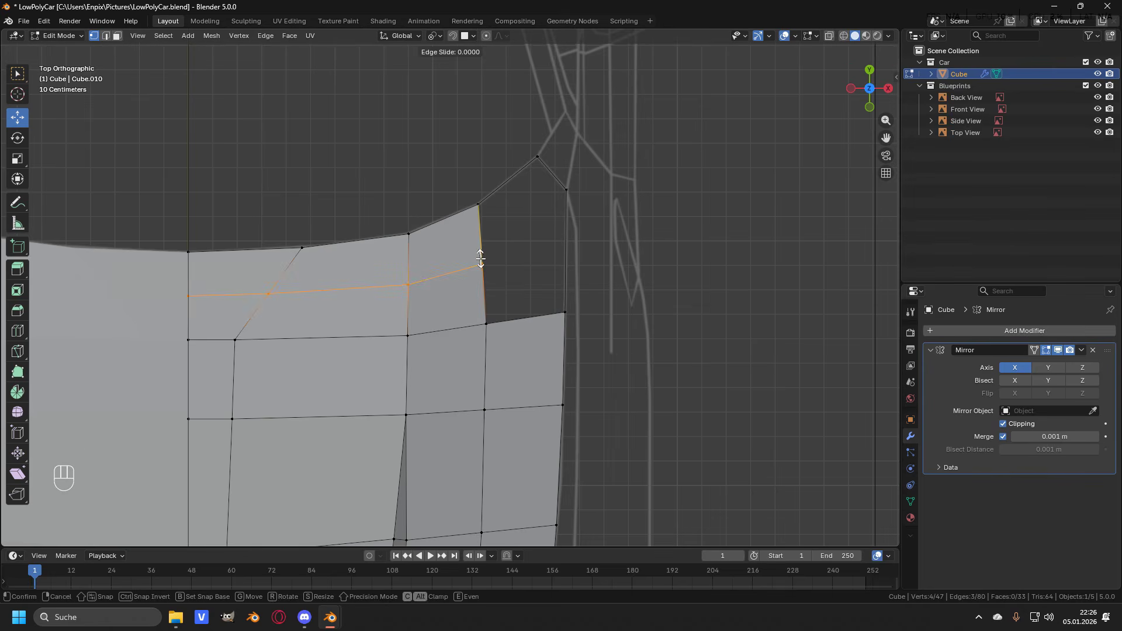
right_click(482, 266)
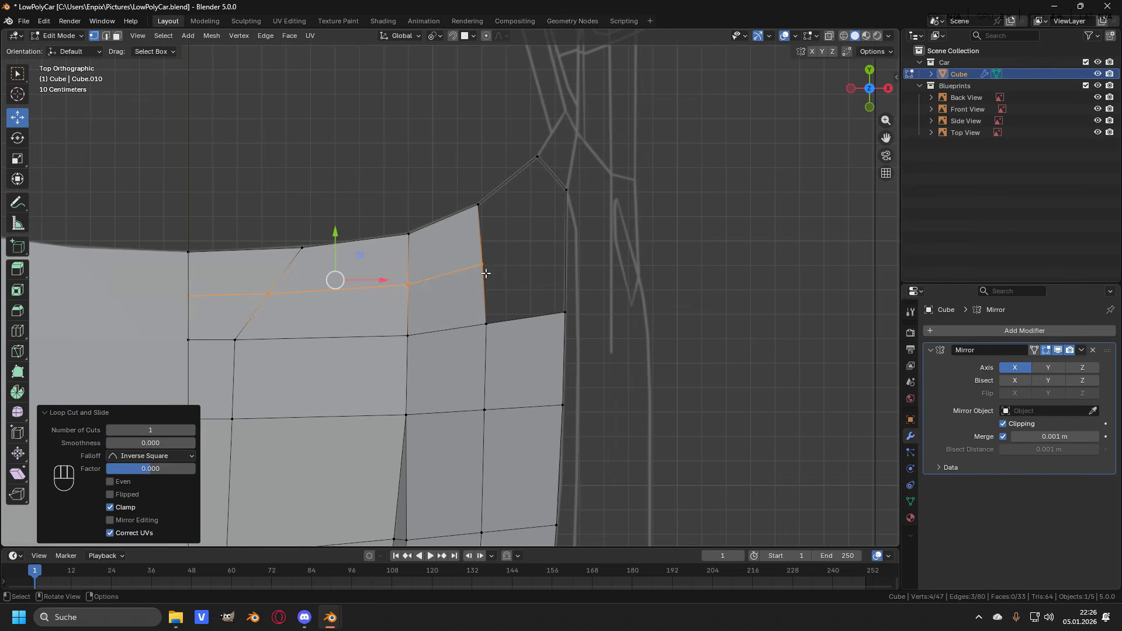
Step: Fill the gap at the hood's rear outer corner with two four-sided faces that use the new loop-cut vertex
click(480, 206)
shift+click(539, 159)
shift+click(567, 198)
shift+click(486, 263)
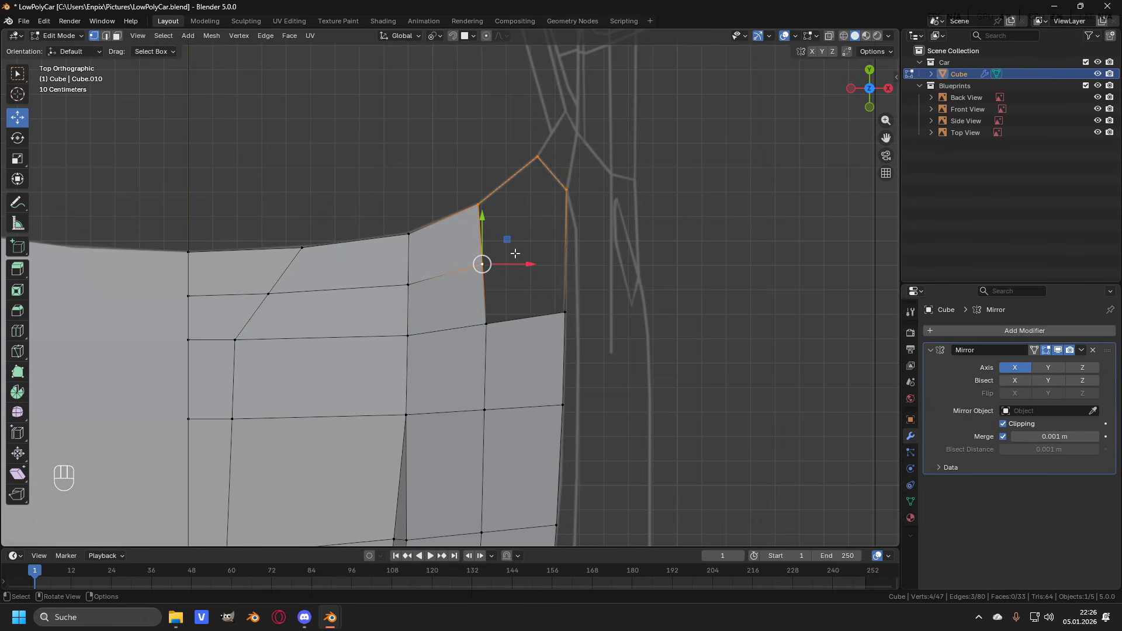
key(f)
click(482, 265)
shift+click(486, 324)
shift+click(564, 312)
shift+click(566, 190)
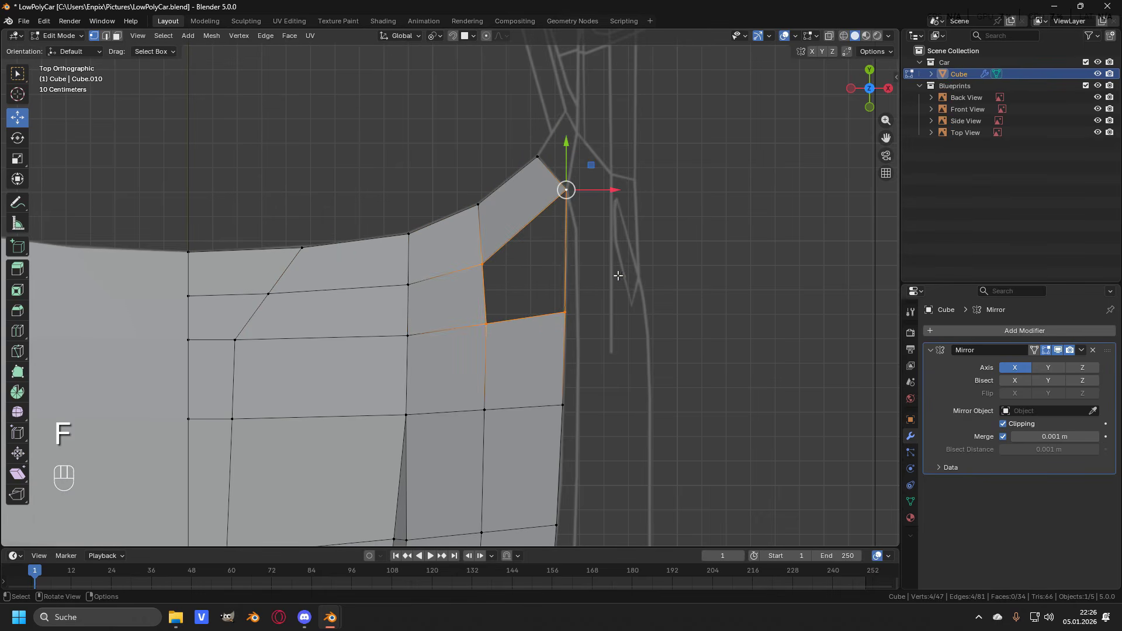
key(f)
click(621, 274)
Step: From the hood's rear outer corner, extrude three vertices forward along the blueprint line just outside the hood
shift+middle_drag(577, 330, 561, 240)
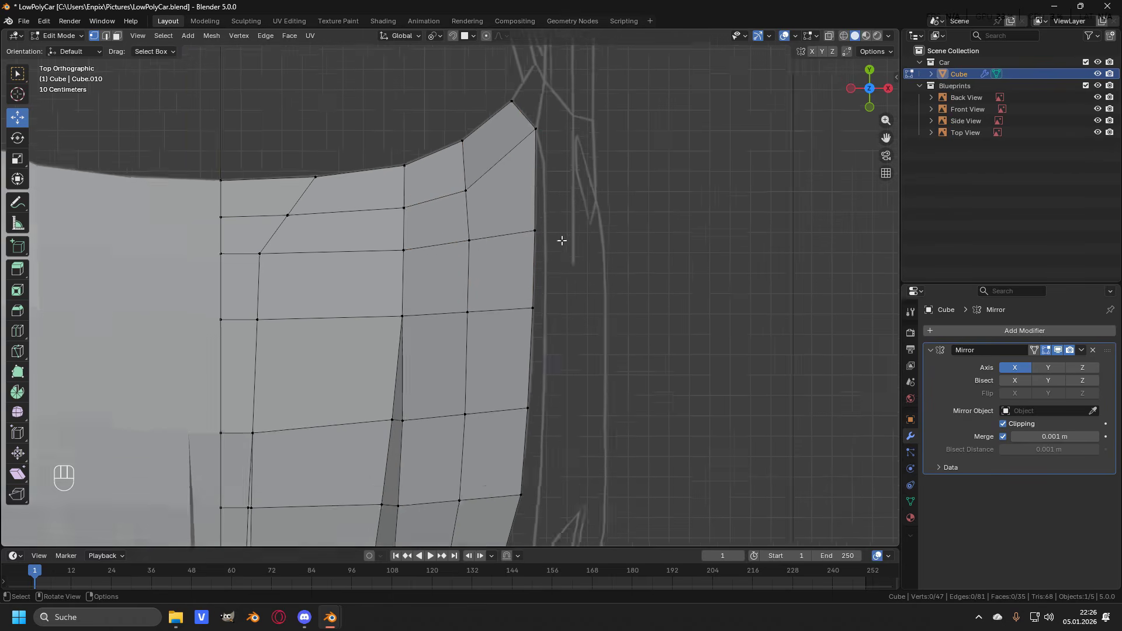
scroll(533, 226, down, 2)
shift+middle_drag(533, 419, 519, 281)
shift+middle_drag(526, 82, 484, 286)
scroll(484, 299, up, 2)
scroll(484, 300, up, 4)
click(486, 76)
key(e)
click(533, 179)
key(e)
click(524, 313)
shift+middle_drag(511, 364, 494, 166)
key(e)
click(501, 332)
Step: Extrude four more vertices forward along the same blueprint line to the headlight outline, the last by about 0.116 m in negative Y
key(e)
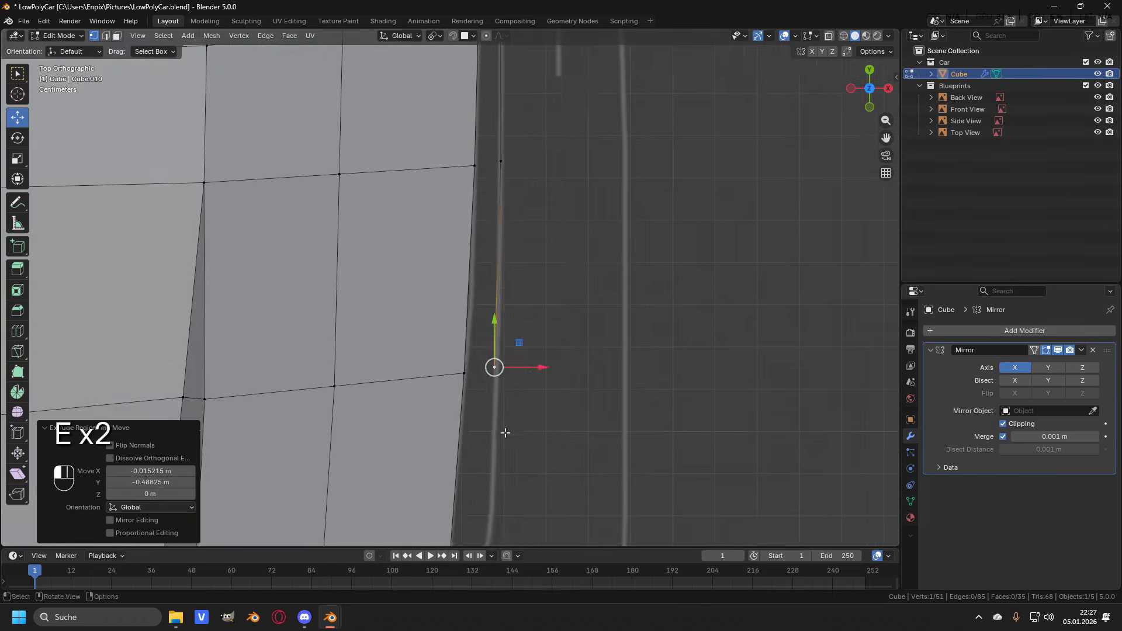
click(506, 433)
key(e)
click(500, 404)
key(e)
click(498, 338)
key(e)
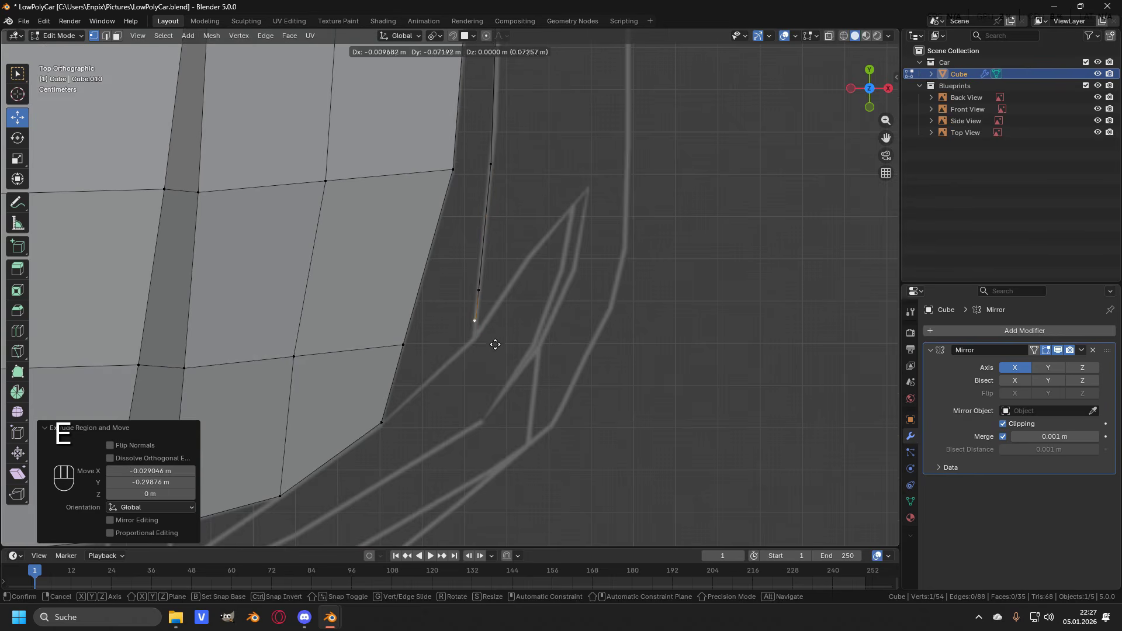
click(494, 357)
scroll(468, 324, down, 1)
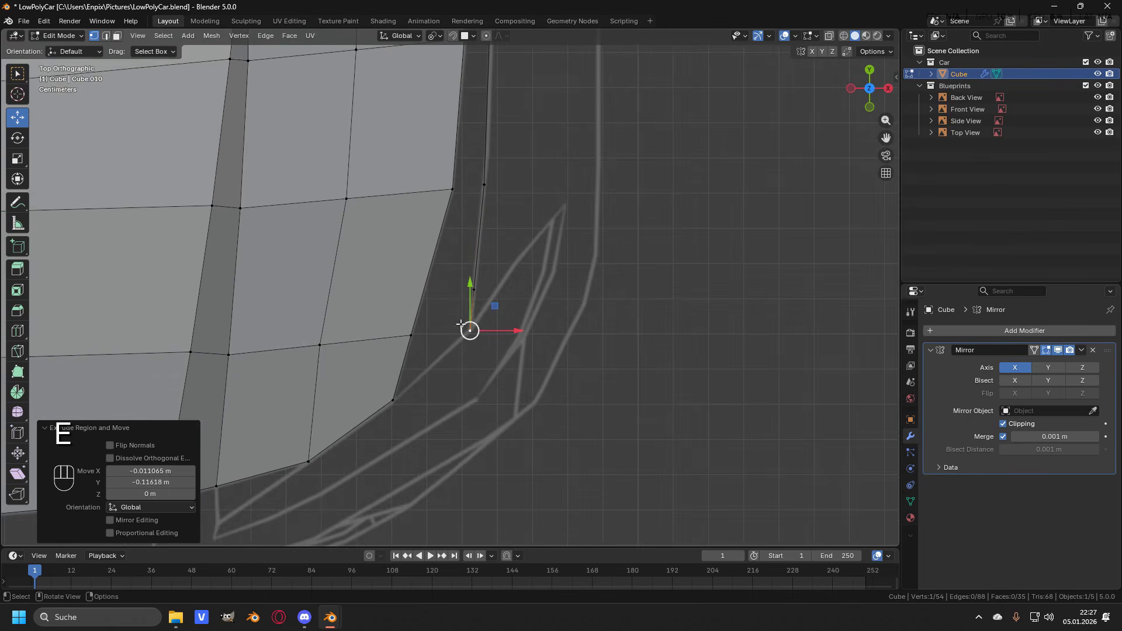
Step: In the right view, lower the three frontmost extruded vertices in Z onto the blueprint line, the front one by about 0.373 m
key(KP_3)
scroll(521, 313, up, 3)
shift+middle_drag(503, 269, 426, 305)
drag(373, 103, 373, 329)
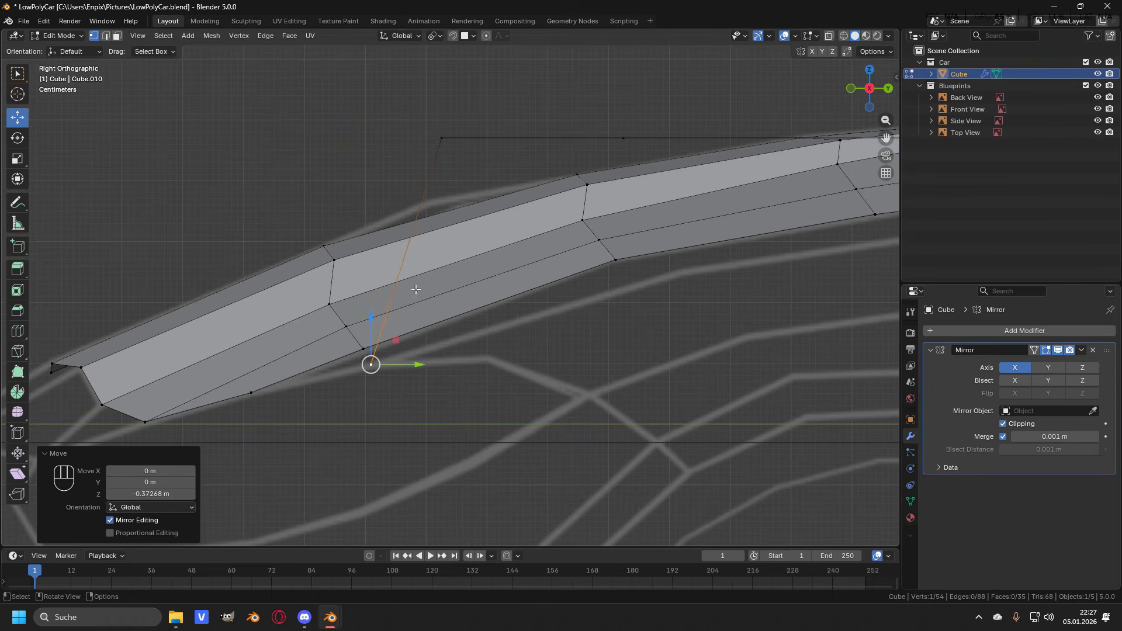
click(439, 141)
drag(445, 106, 450, 312)
click(623, 139)
drag(624, 94, 634, 241)
Step: Lower the four remaining extruded vertices toward the rear in Z onto the blueprint line, the rearmost by about 0.05 m
shift+middle_drag(720, 225, 336, 247)
click(501, 160)
drag(503, 114, 521, 215)
shift+middle_drag(818, 230, 226, 256)
click(211, 185)
drag(212, 139, 225, 215)
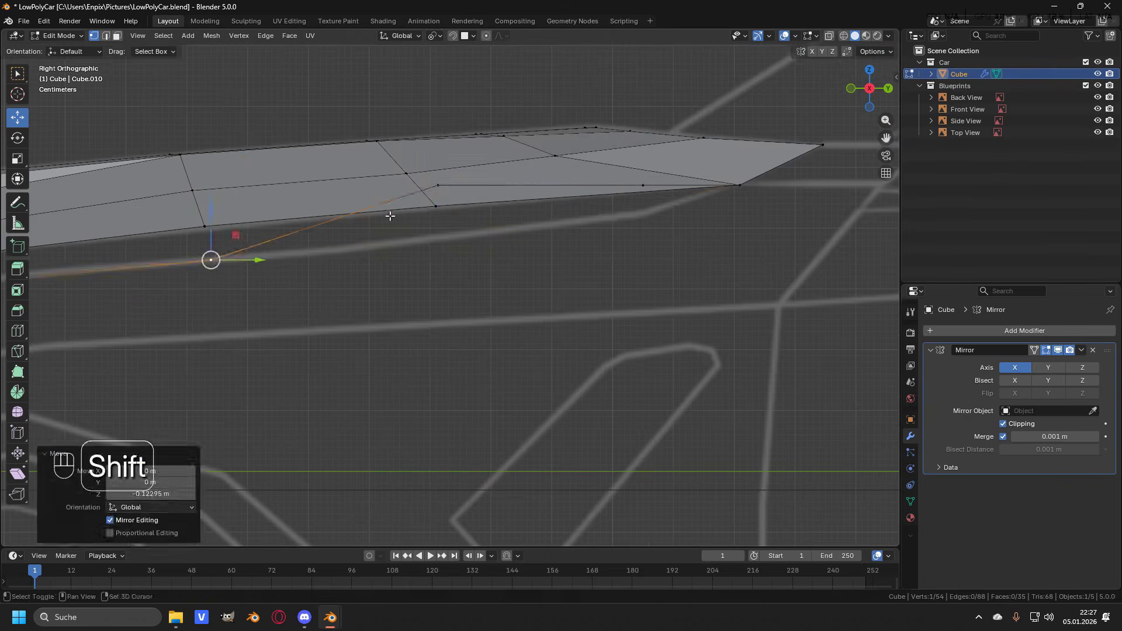
click(438, 185)
click(643, 186)
drag(644, 141, 650, 174)
Step: In the front view, check the extruded line against the blueprint and nudge its middle vertex in X onto the line
scroll(435, 195, down, 3)
shift+middle_drag(433, 195, 566, 174)
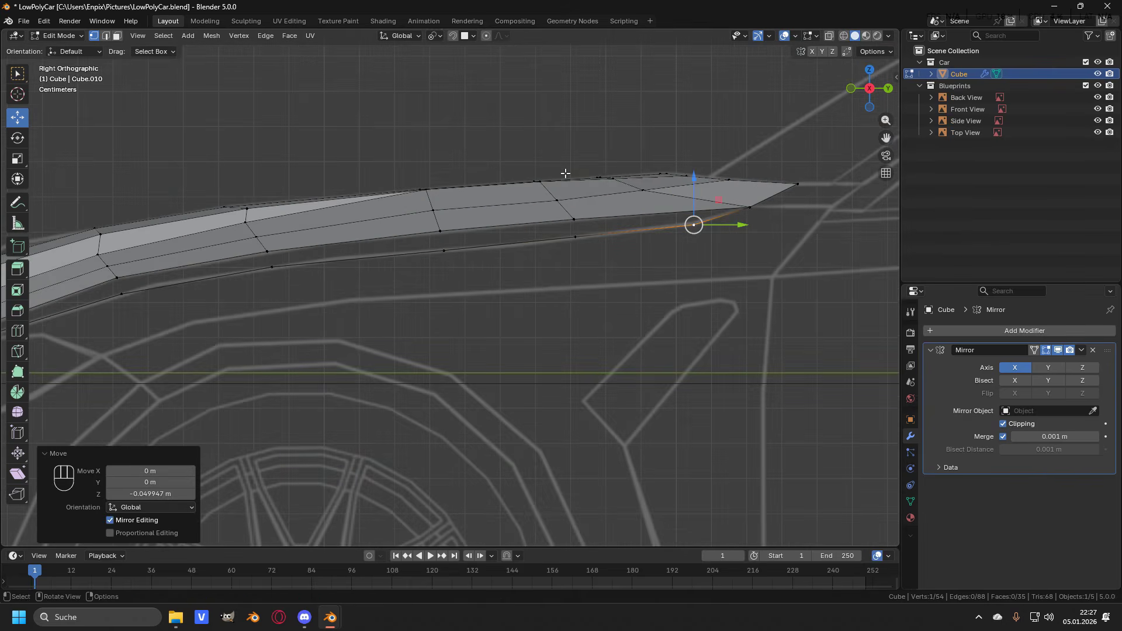
key(KP_1)
scroll(563, 173, up, 4)
key(a)
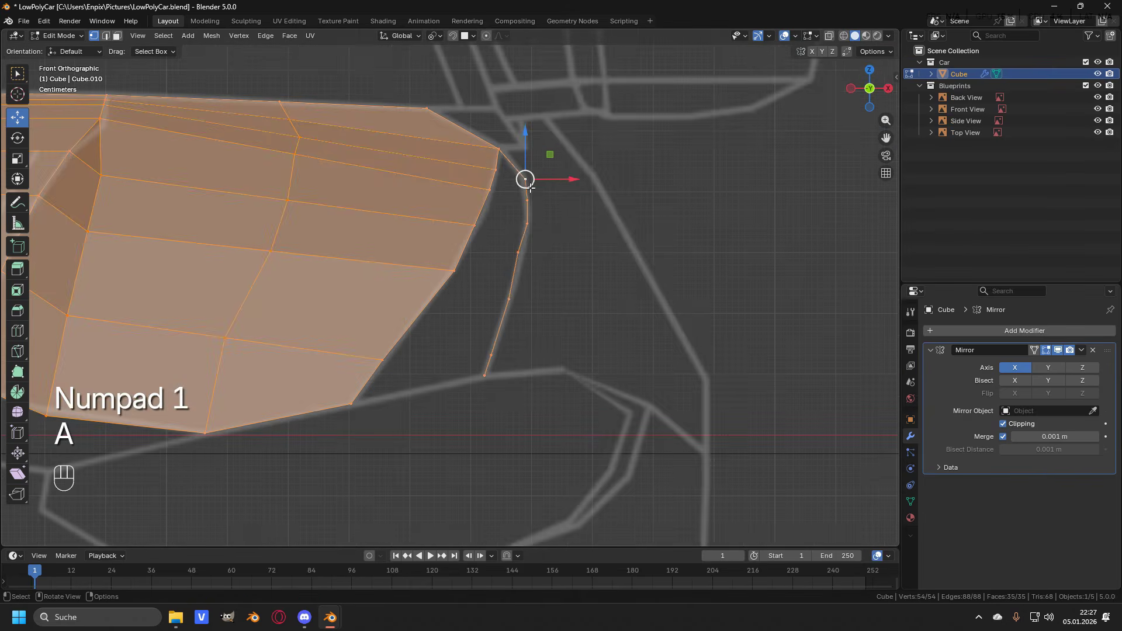
scroll(535, 192, up, 1)
click(539, 245)
drag(577, 246, 571, 258)
click(571, 259)
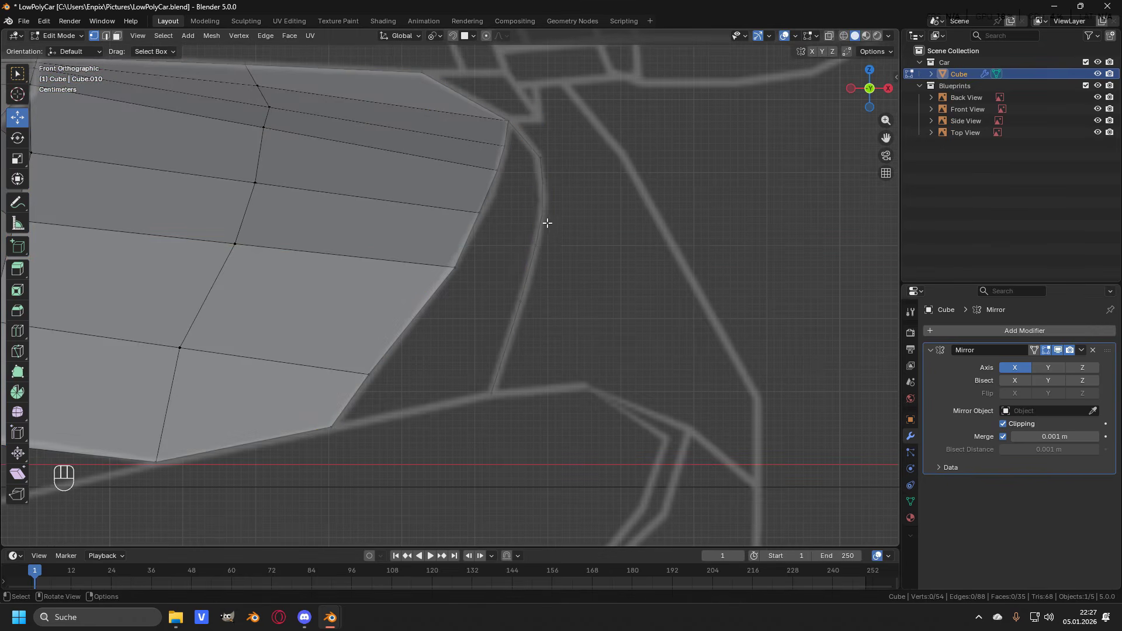
Step: In the top view, fill the frontmost face between the hood's outer edge and the extruded line
key(KP_7)
scroll(550, 234, up, 5)
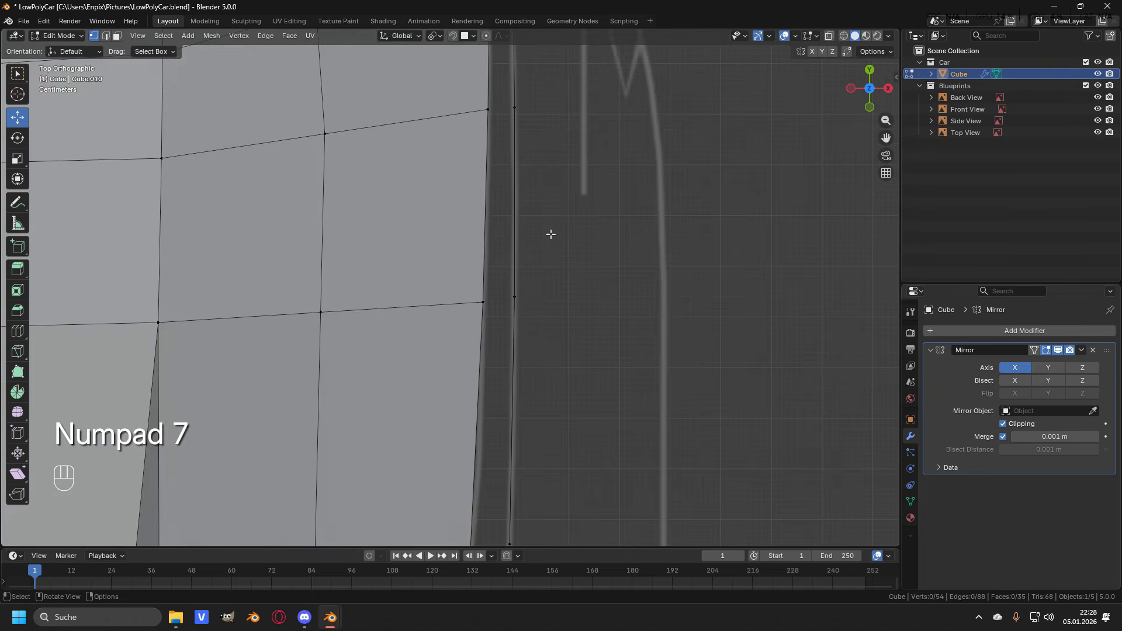
scroll(550, 235, down, 5)
shift+middle_drag(497, 479, 496, 193)
scroll(496, 321, up, 2)
scroll(496, 234, up, 2)
click(422, 394)
shift+click(439, 328)
shift+click(498, 324)
key(f)
Step: Starting from the edge behind the new face, fill five more faces rearward between the hood and the extruded line
click(440, 328)
shift+click(502, 282)
scroll(511, 252, down, 5)
shift+middle_drag(545, 163, 571, 351)
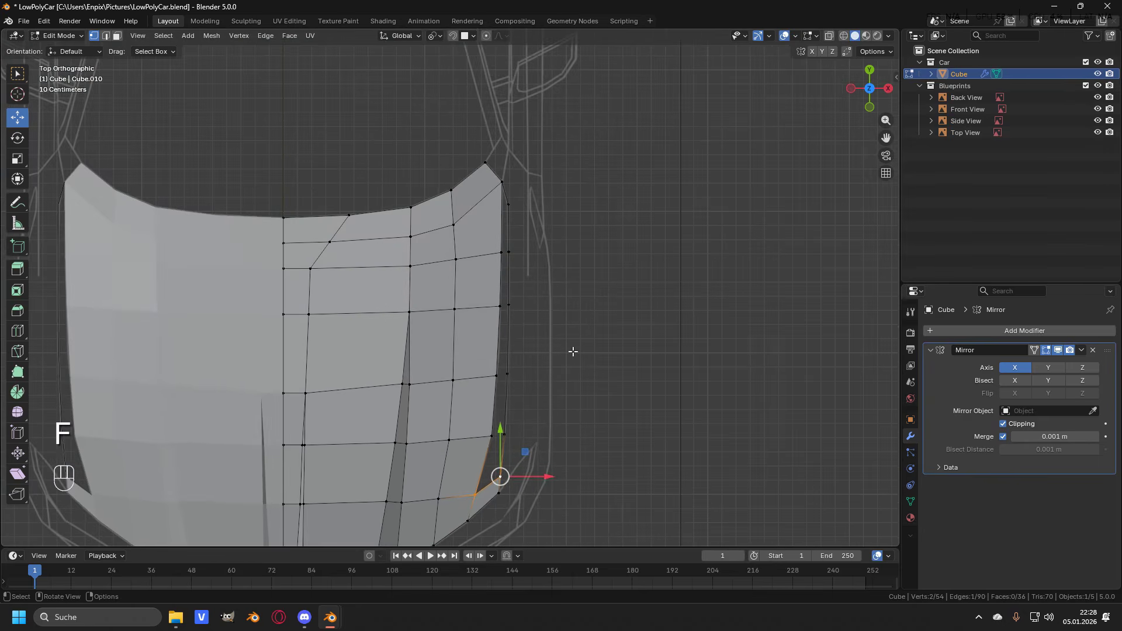
key(f)
key(f)
key(f)
key(f)
key(f)
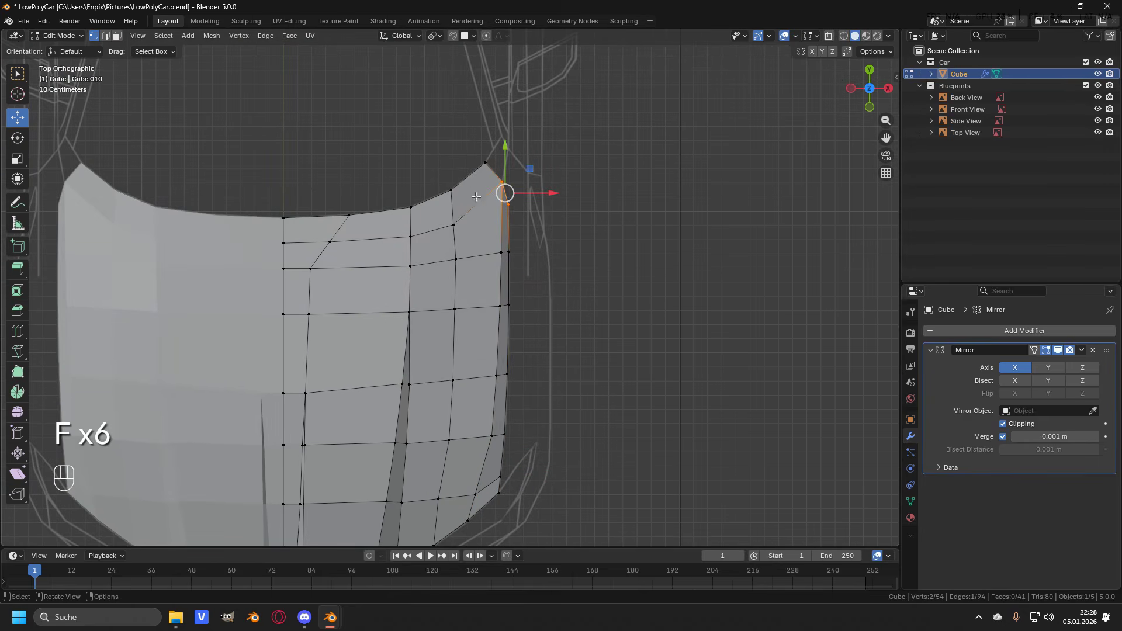
Step: Switch to Object Mode and inspect the hood's shape from several angles, including in wireframe from above
middle_drag(487, 205, 561, 263)
key(Tab)
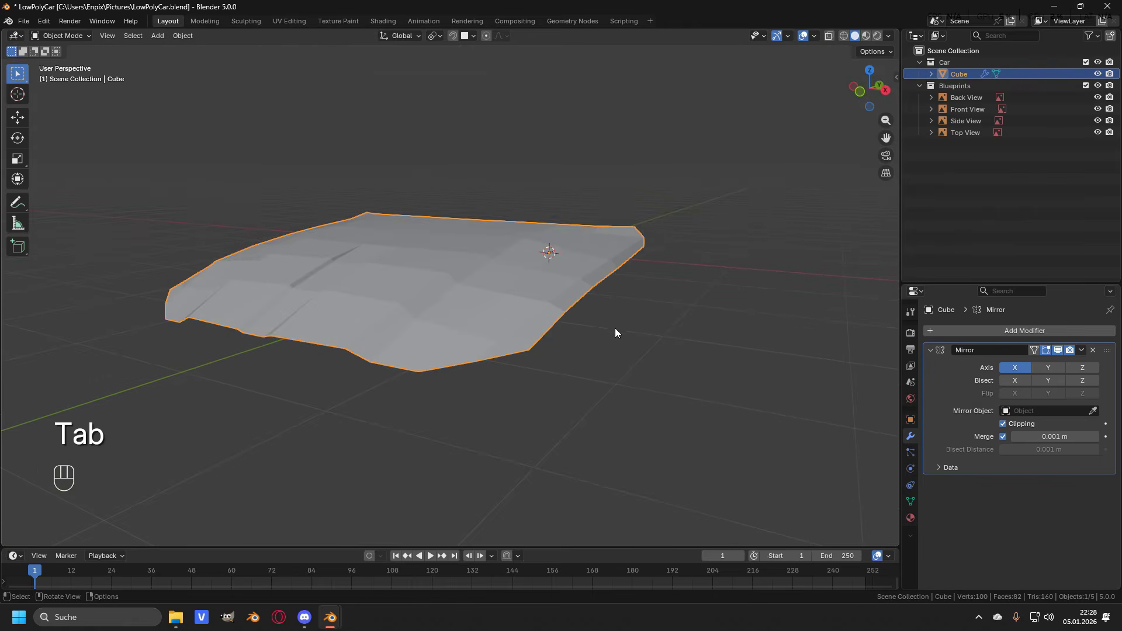
click(675, 327)
mouse_move(636, 310)
middle_down()
mouse_move(709, 304)
mouse_move(593, 305)
middle_up()
key(shift+z)
key(KP_7)
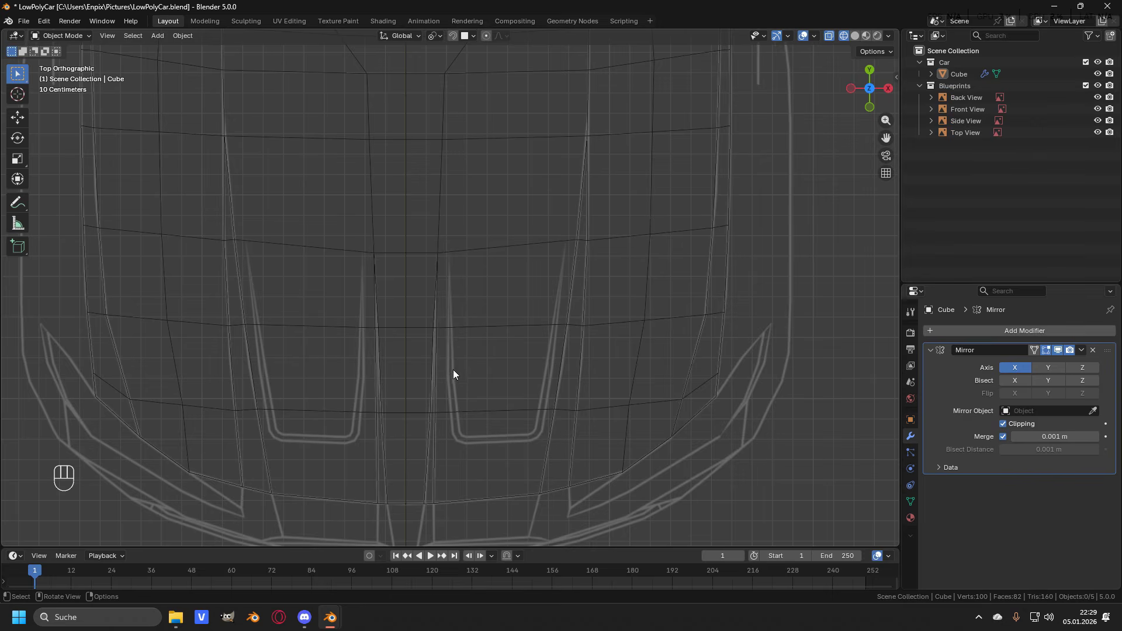
middle_drag(571, 257, 521, 240)
scroll(511, 220, up, 2)
key(z)
click(587, 218)
scroll(550, 308, down, 3)
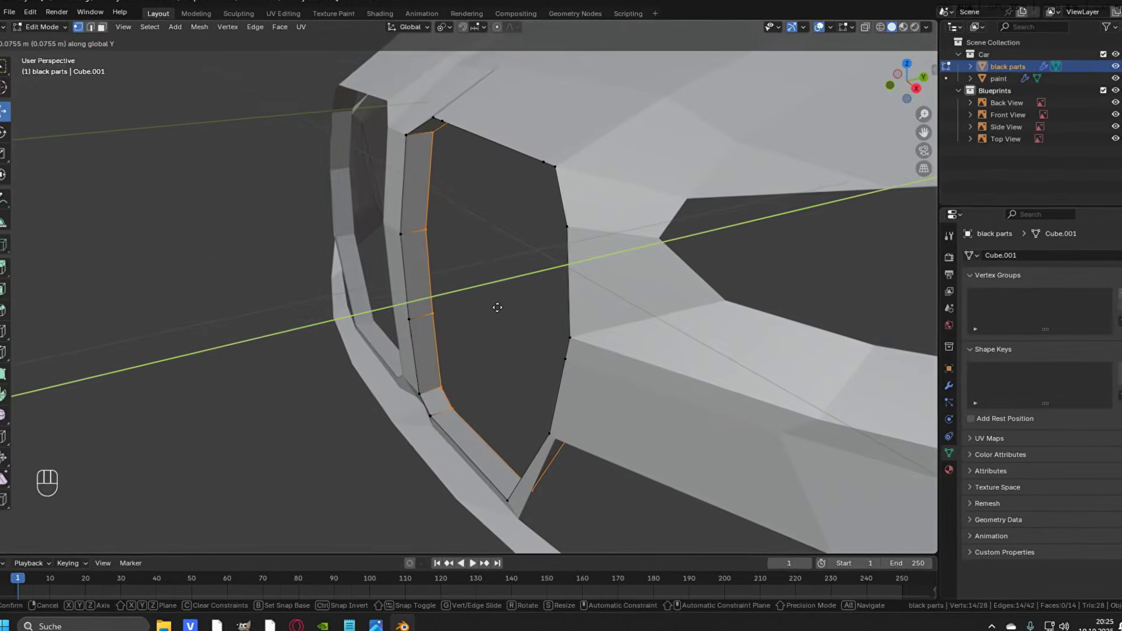
Step: Fill the inset grille opening of the black parts mesh with a face and triangulate it
key(f)
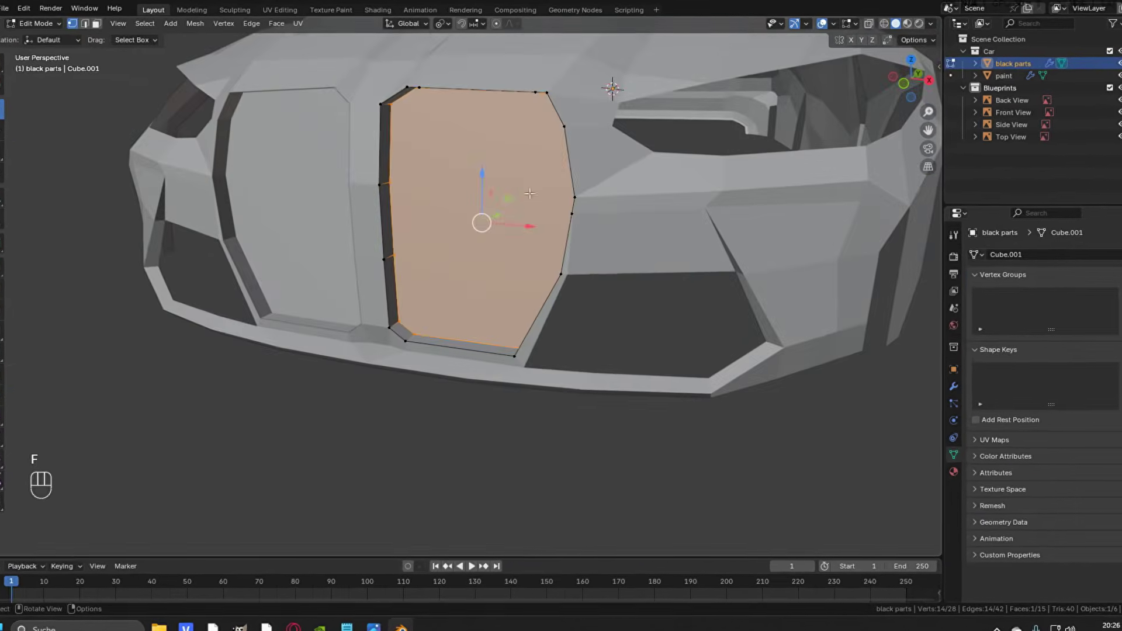
middle_drag(529, 193, 526, 275)
key(ctrl+t)
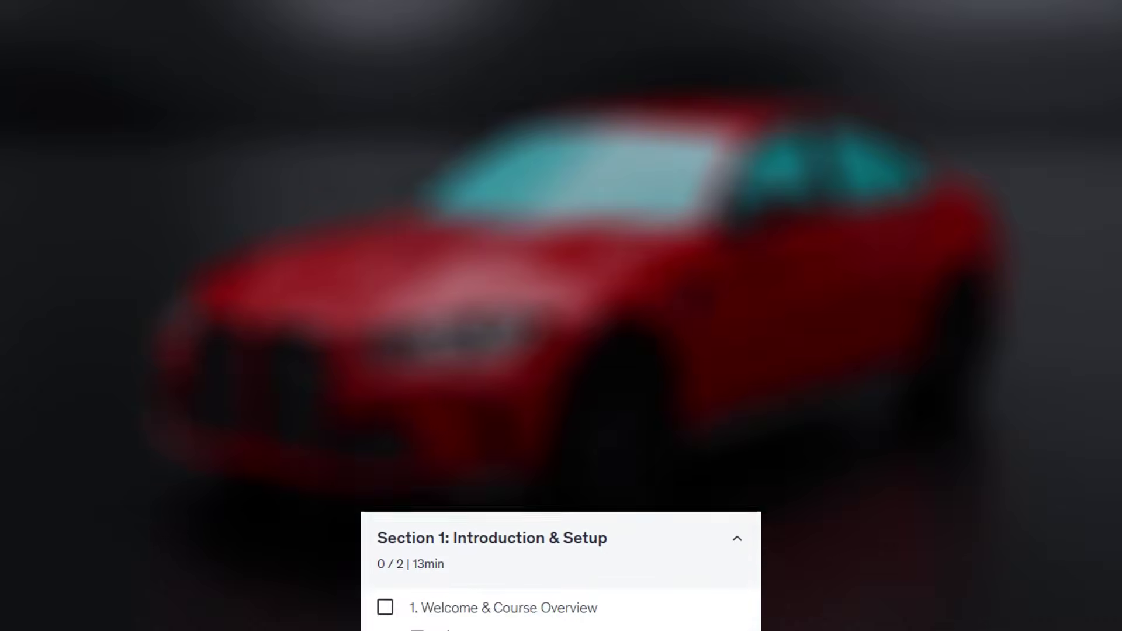